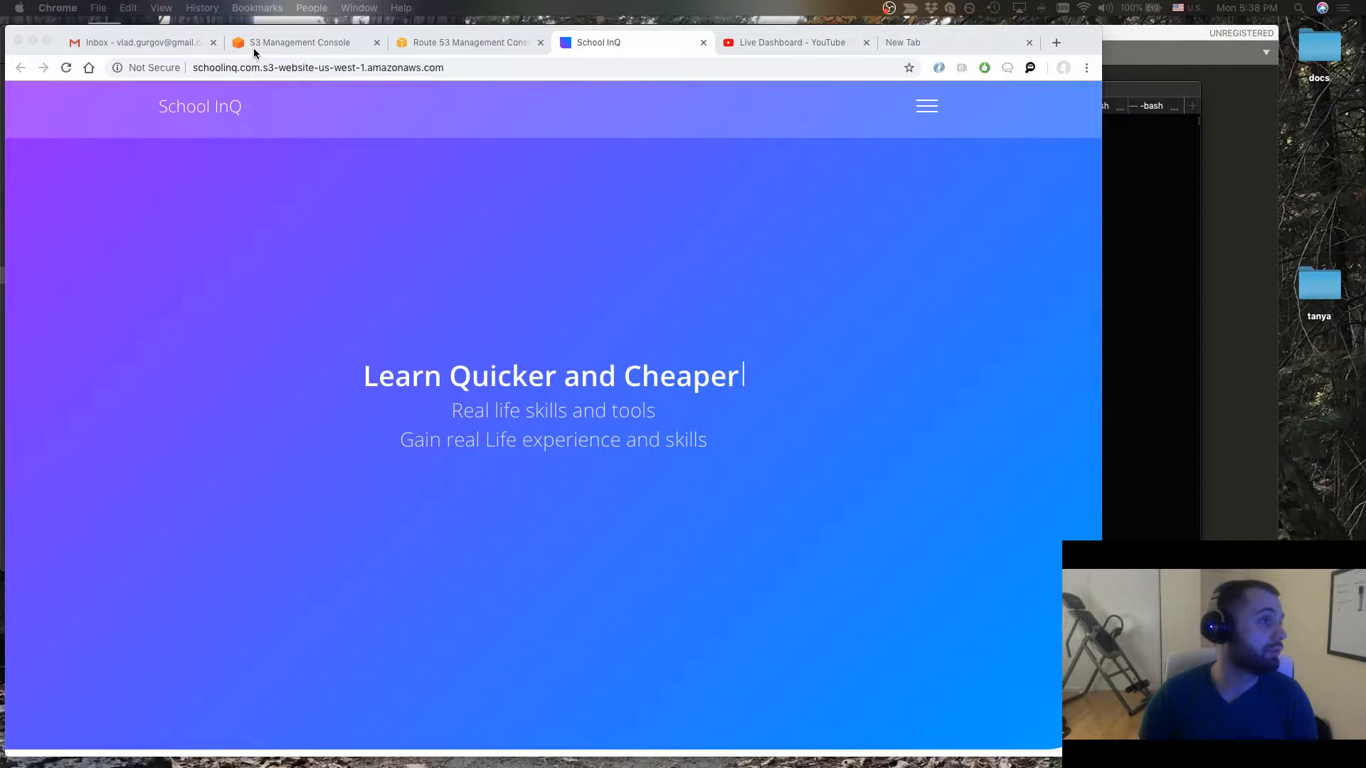
# Review the schoolinq.com S3 bucket and open the domain's alias A record in the Route 53 hosted zone
pyautogui.click(259, 50)
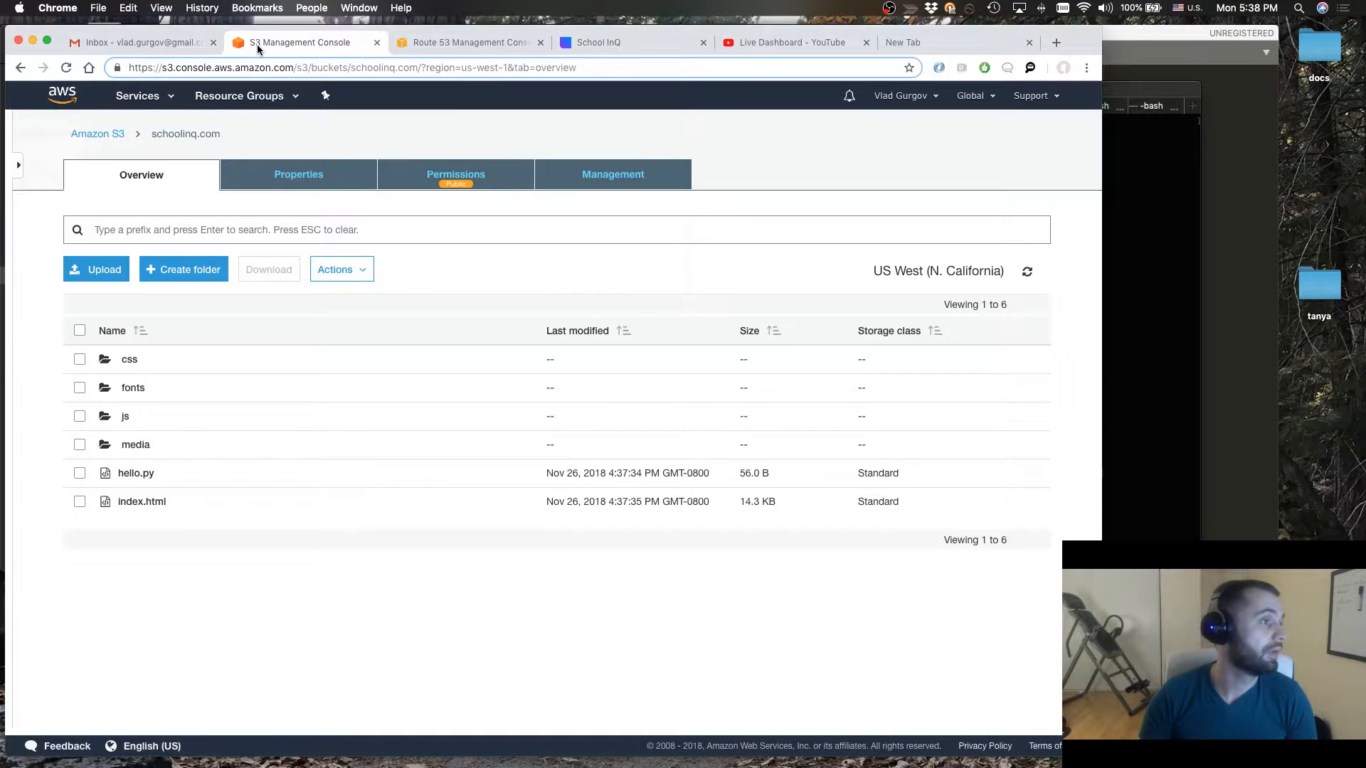
pyautogui.click(496, 42)
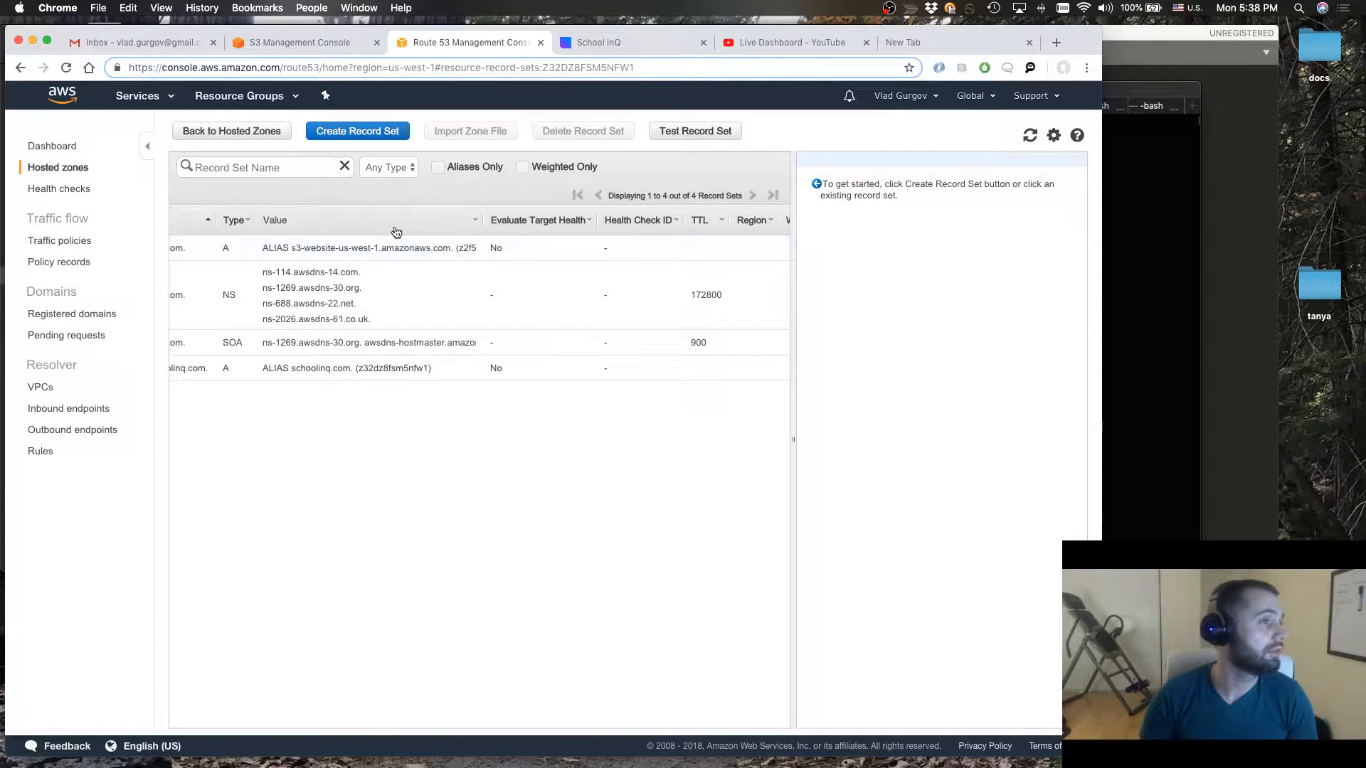
pyautogui.hscroll(-2, 343, 247)
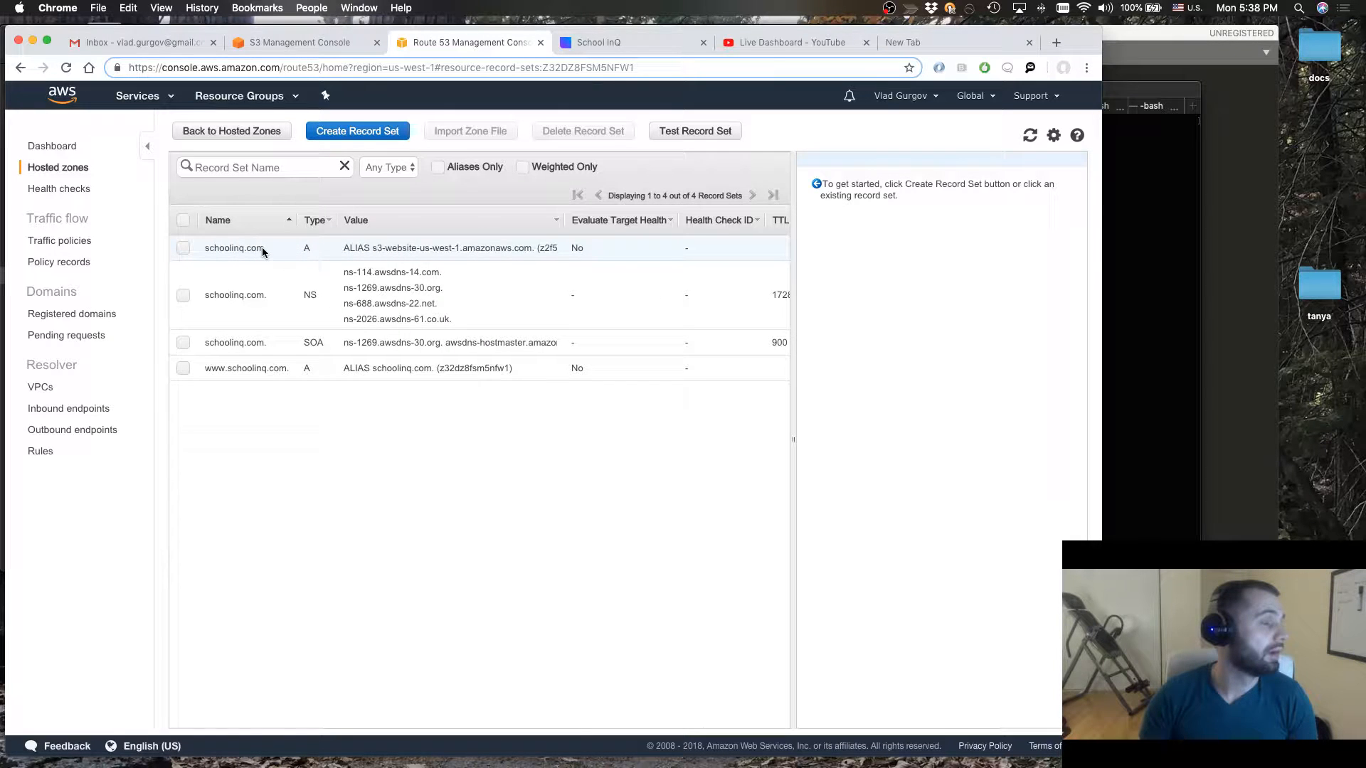
pyautogui.moveTo(263, 246); pyautogui.dragTo(218, 253)
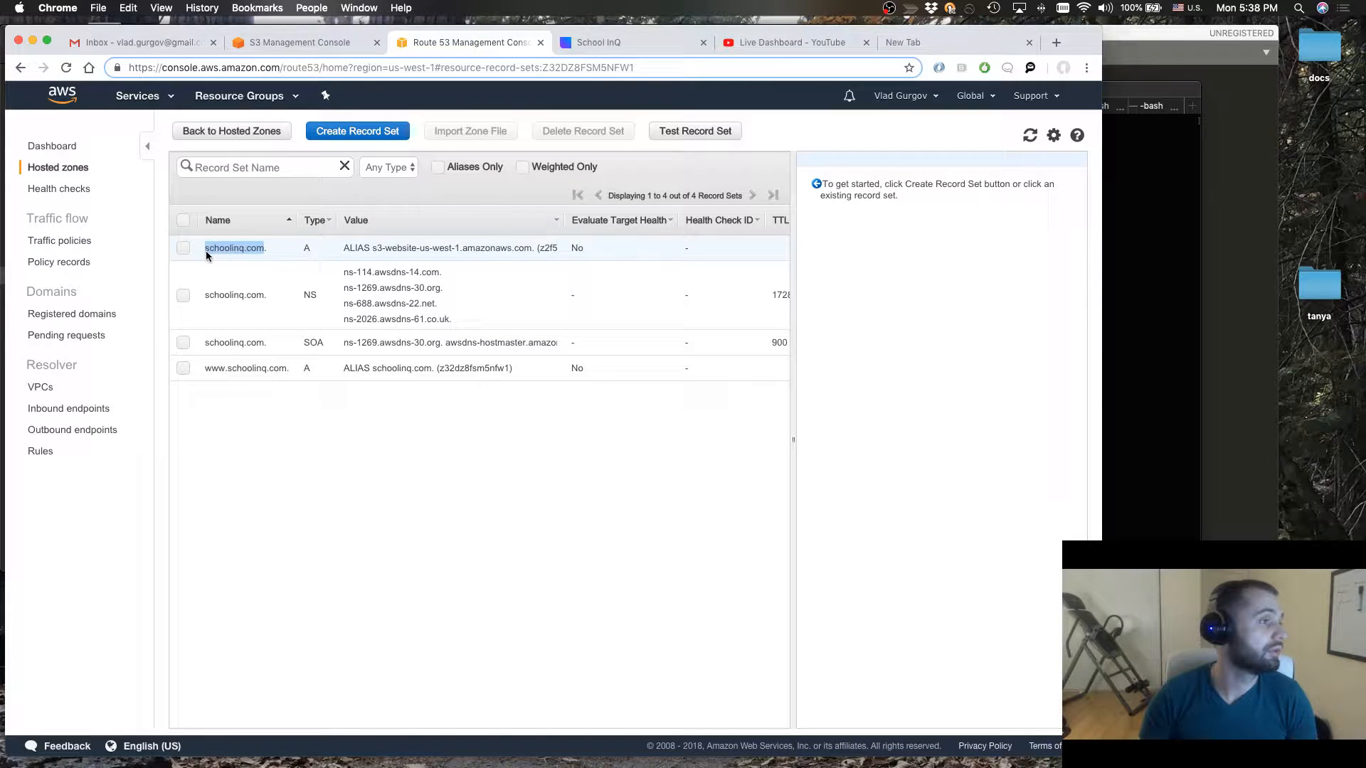
pyautogui.click(206, 256)
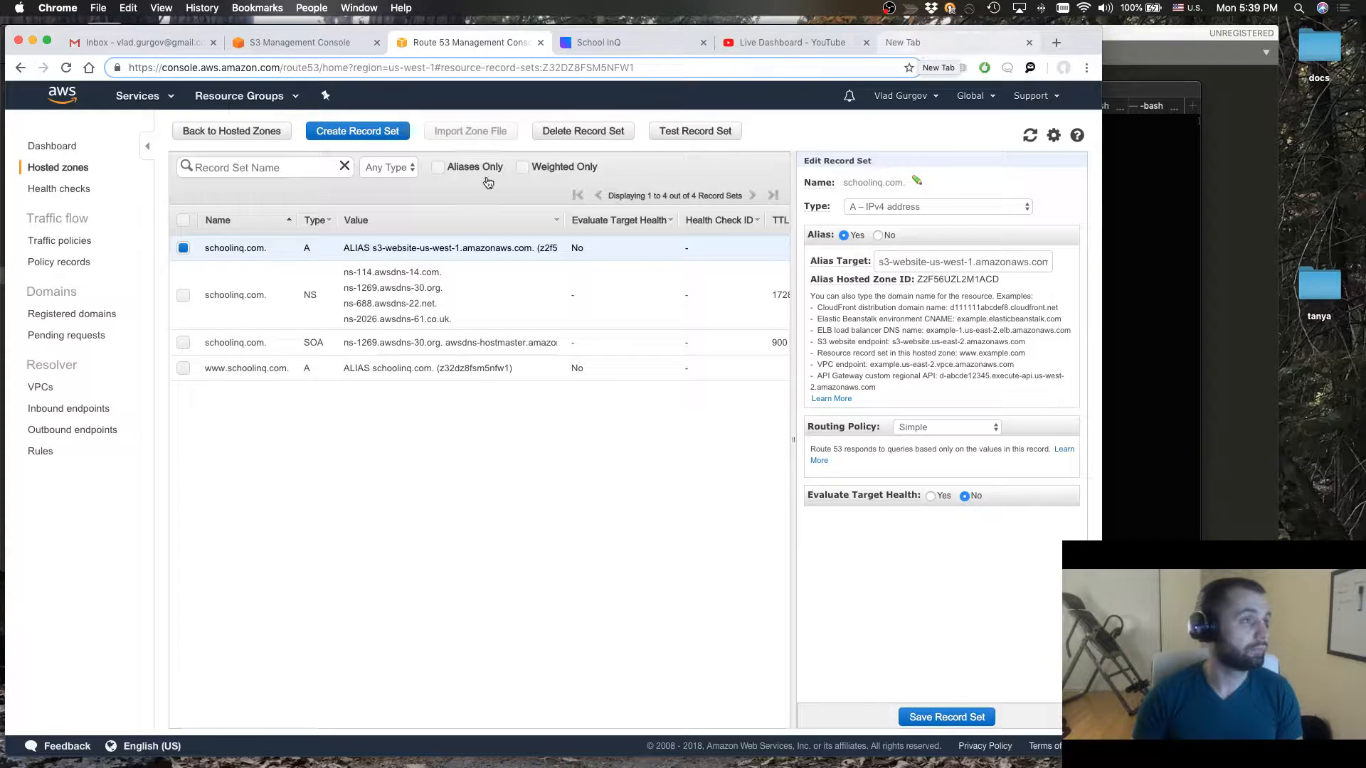
# Copy the domain name schoolinq.com from the A record and load it in a new browser tab
pyautogui.moveTo(261, 248); pyautogui.dragTo(205, 249)
pyautogui.press('super+c')
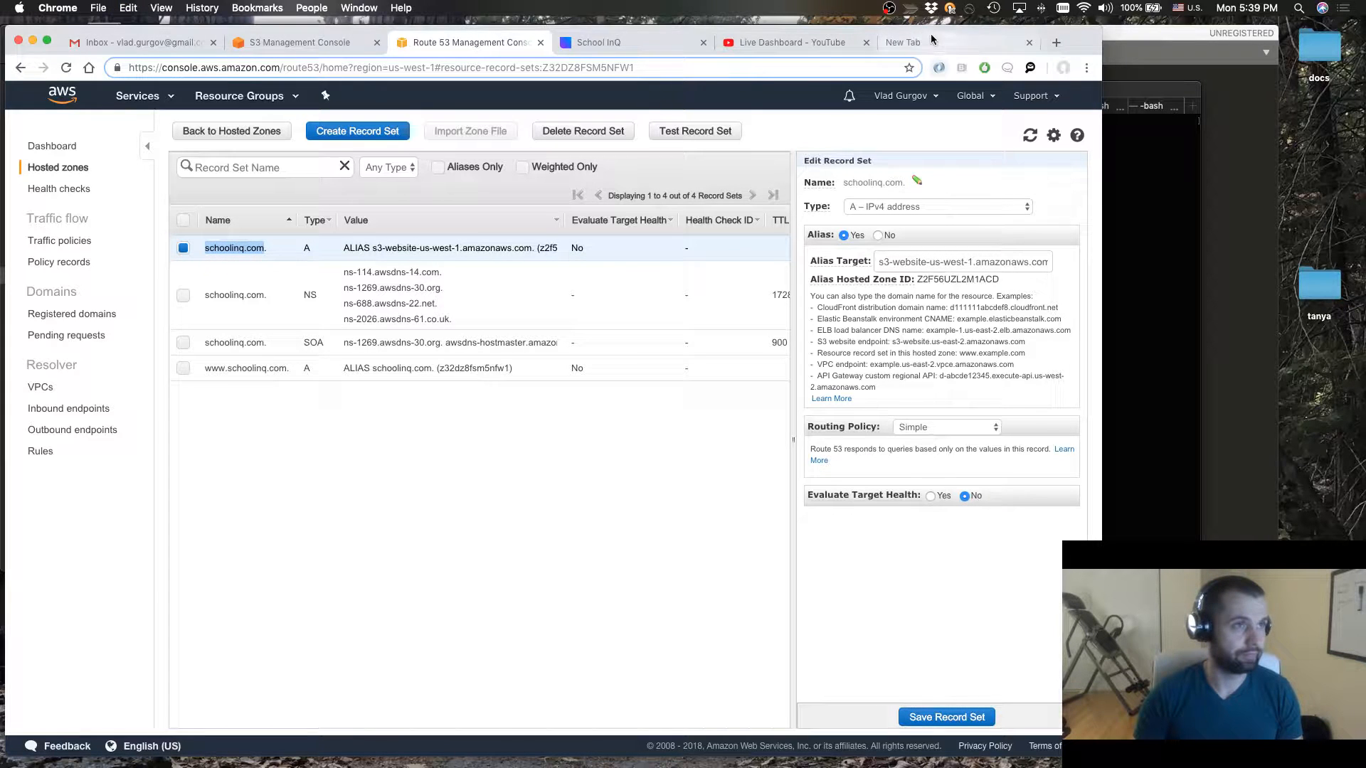
pyautogui.click(1056, 43)
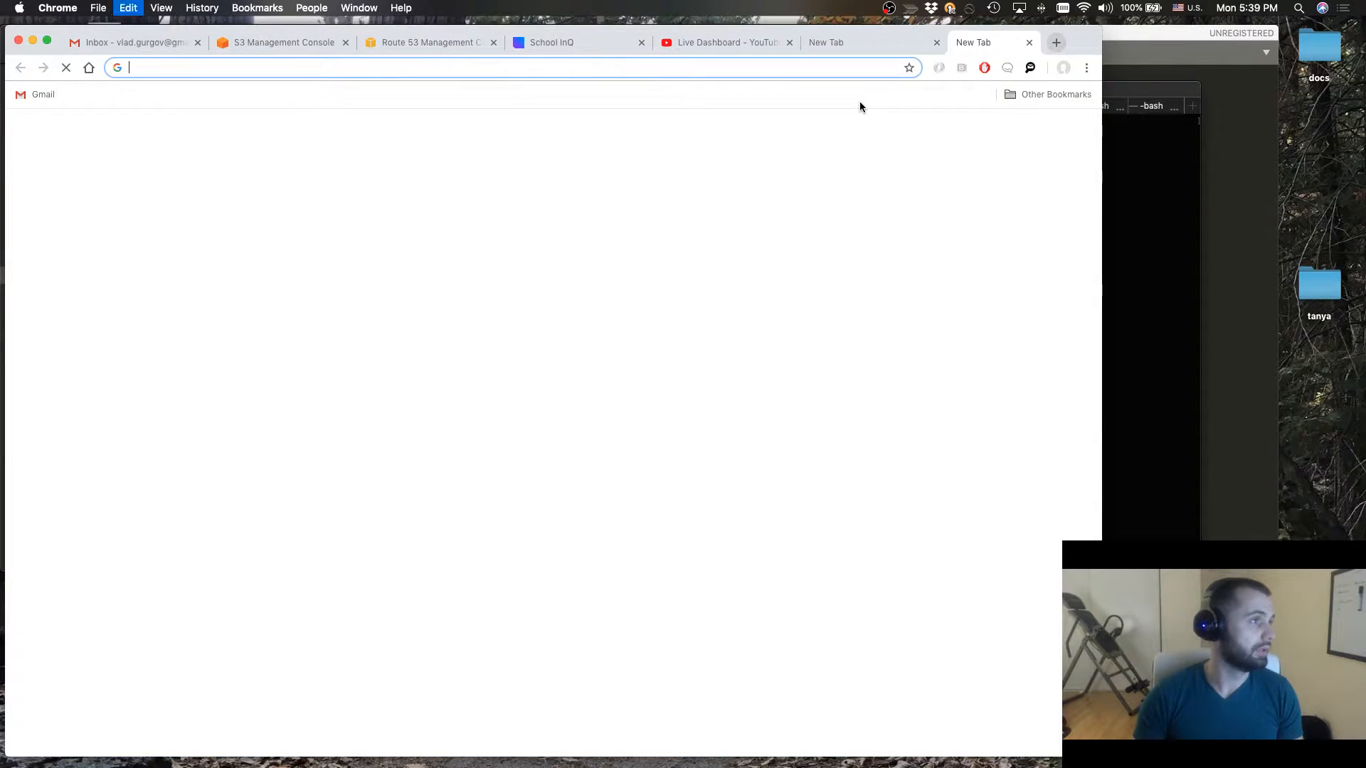
pyautogui.press('super+v')
pyautogui.press('Return')
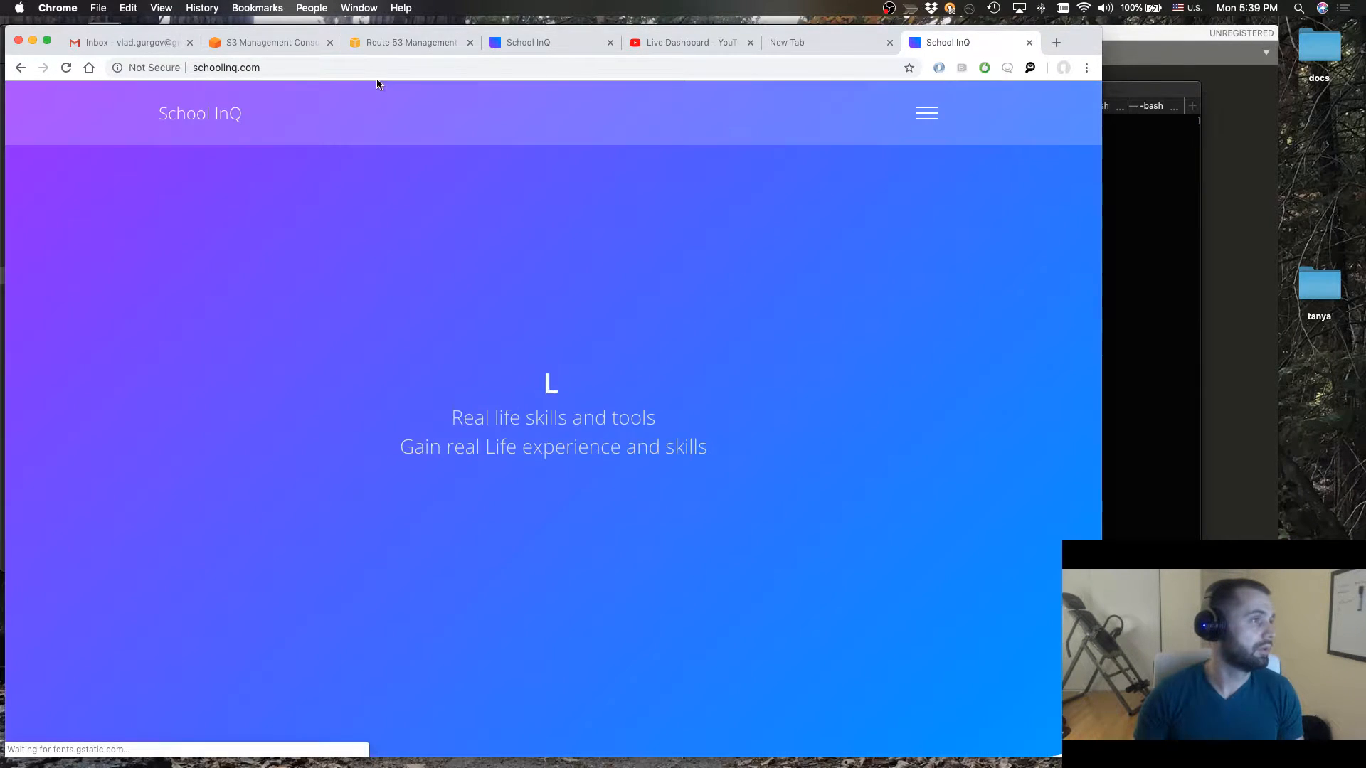
# Look through the School InQ site at schoolinq.com, from the opening banner to the footer, and check its address
pyautogui.scroll(-15, 506, 313)
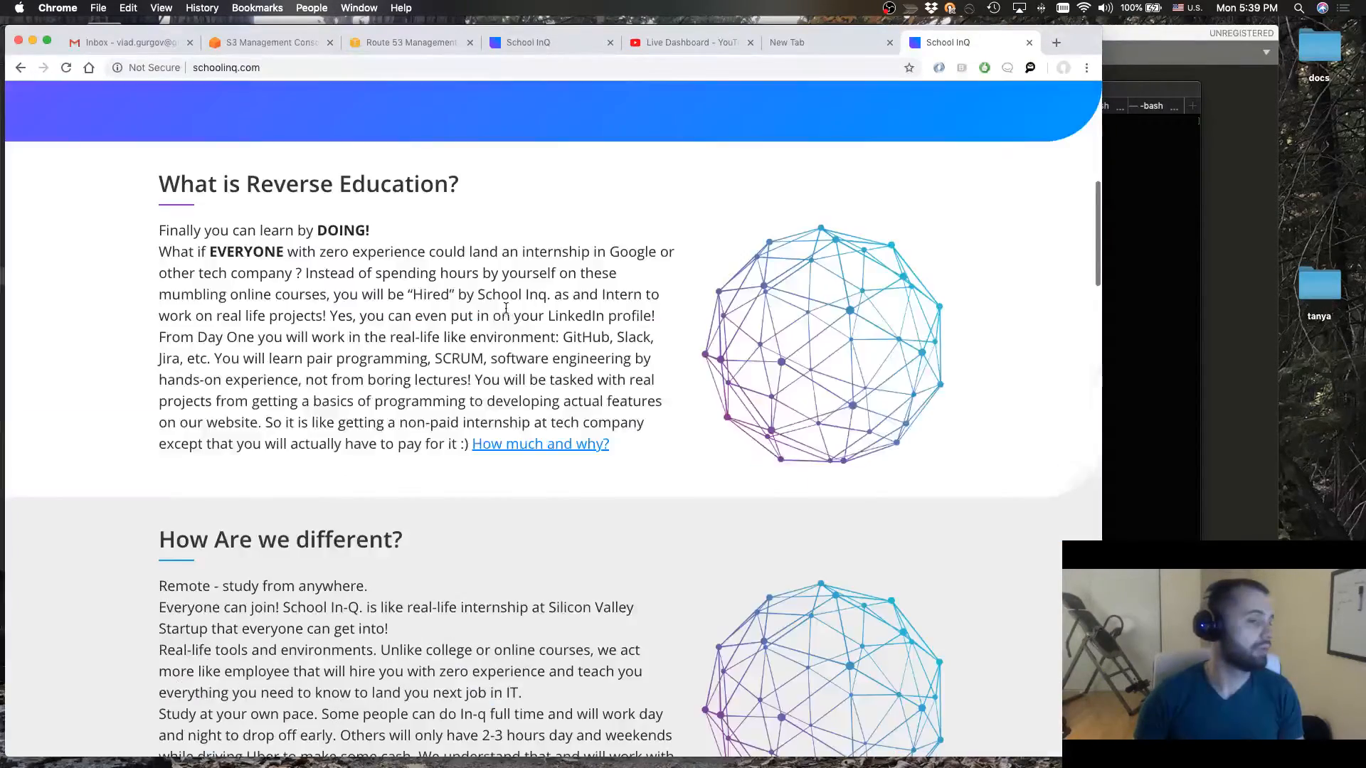
pyautogui.scroll(-15, 505, 313)
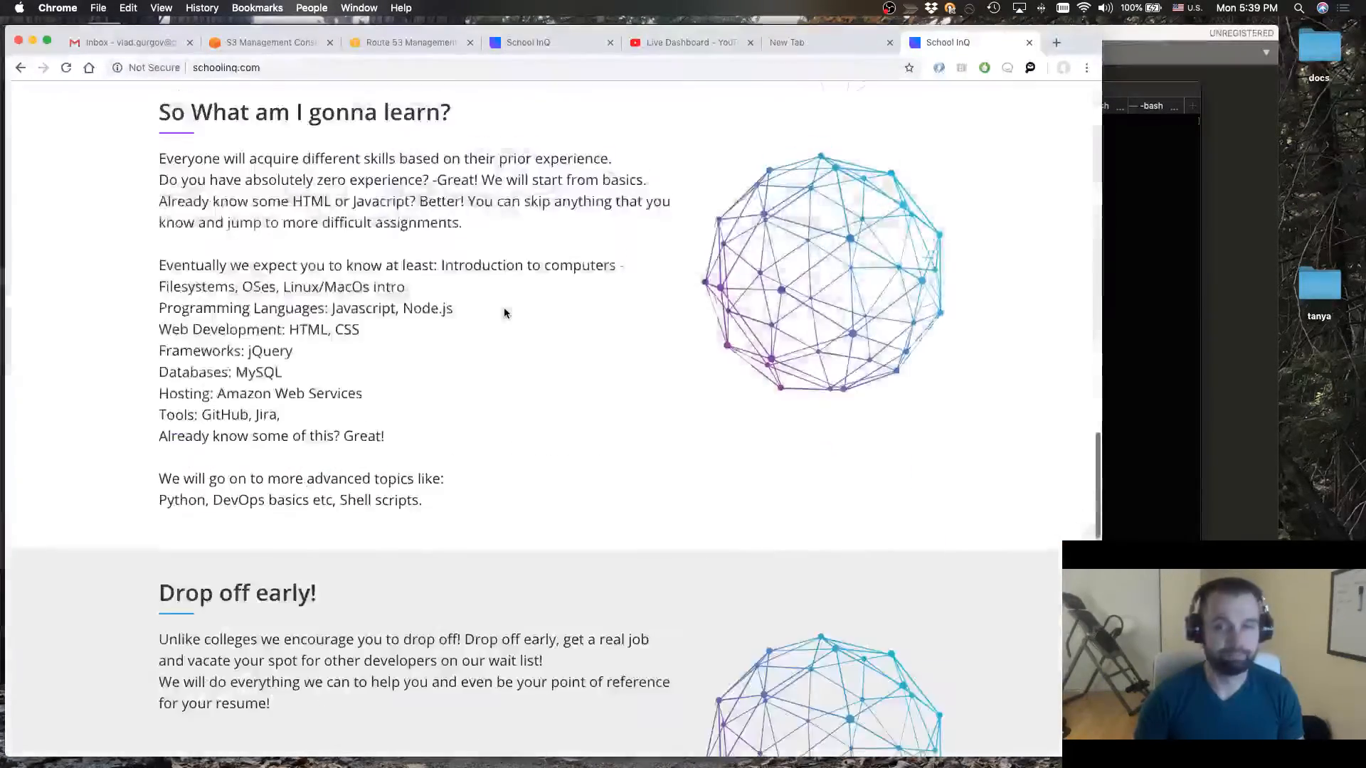
pyautogui.scroll(-10, 504, 308)
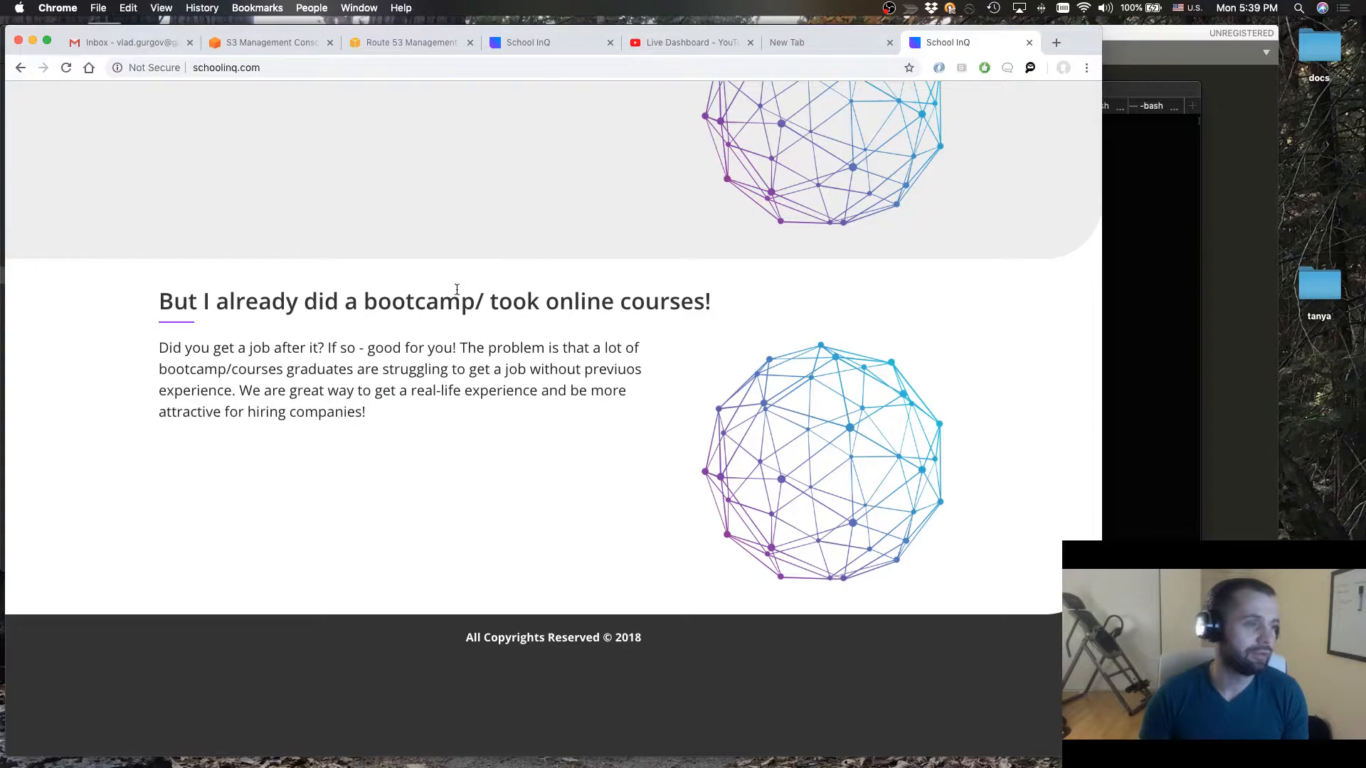
pyautogui.scroll(3, 476, 374)
pyautogui.moveTo(477, 430); pyautogui.dragTo(476, 372)
pyautogui.scroll(3, 476, 371)
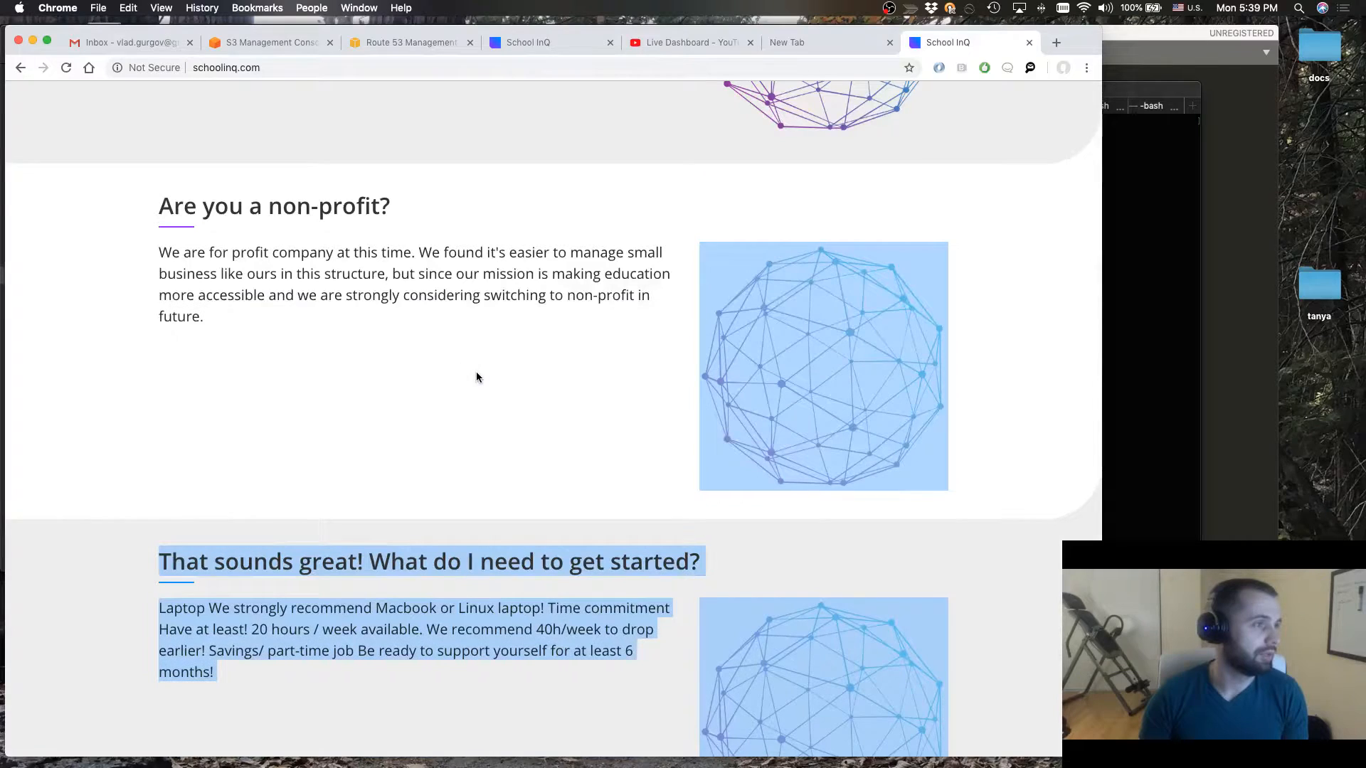
pyautogui.click(307, 67)
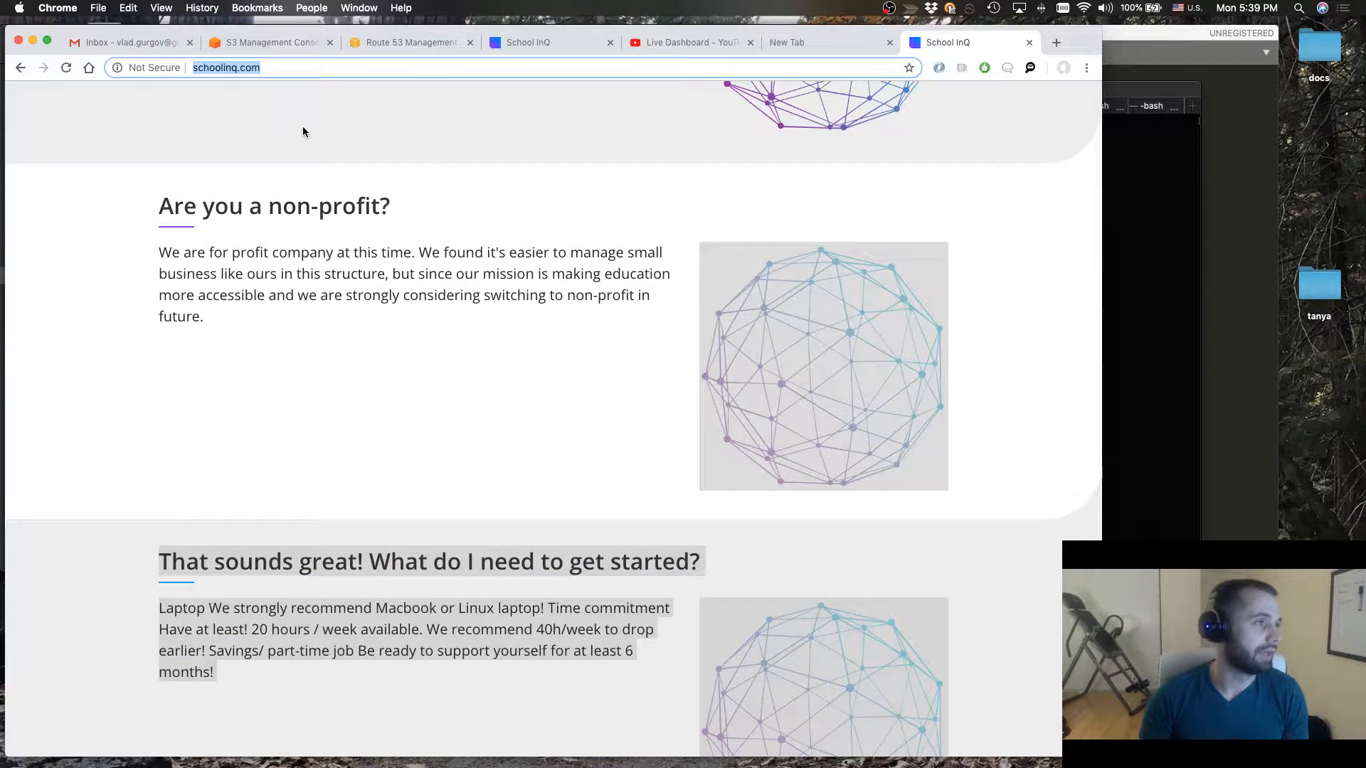
pyautogui.click(262, 67)
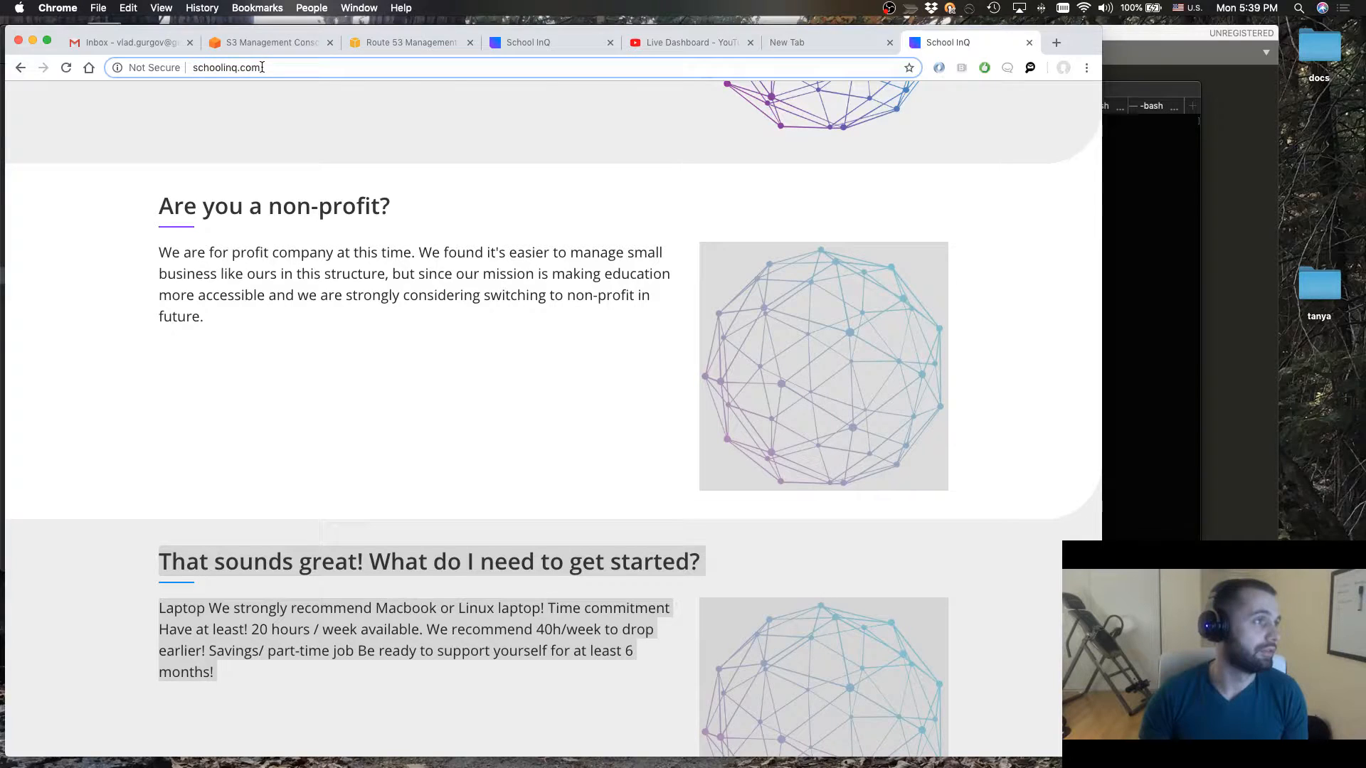
pyautogui.moveTo(262, 67); pyautogui.dragTo(179, 69)
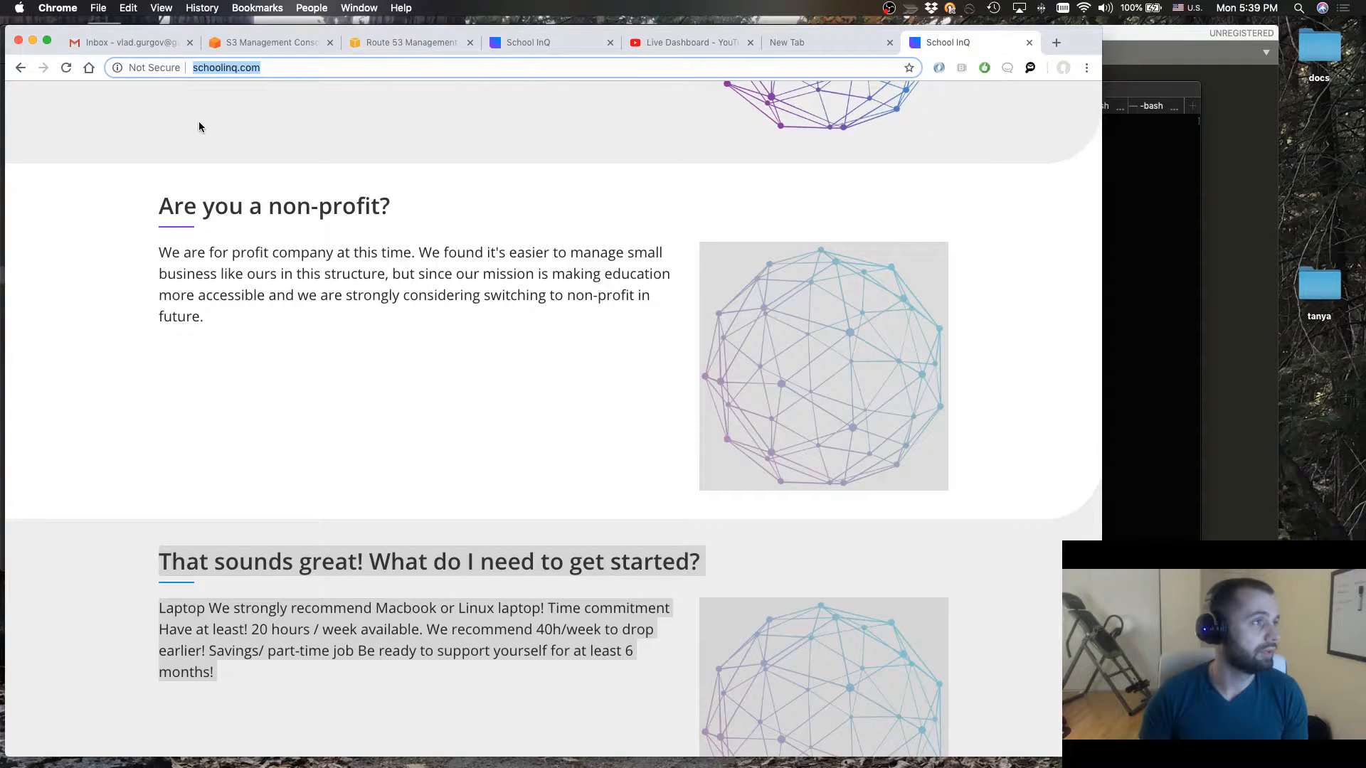
pyautogui.scroll(4, 352, 297)
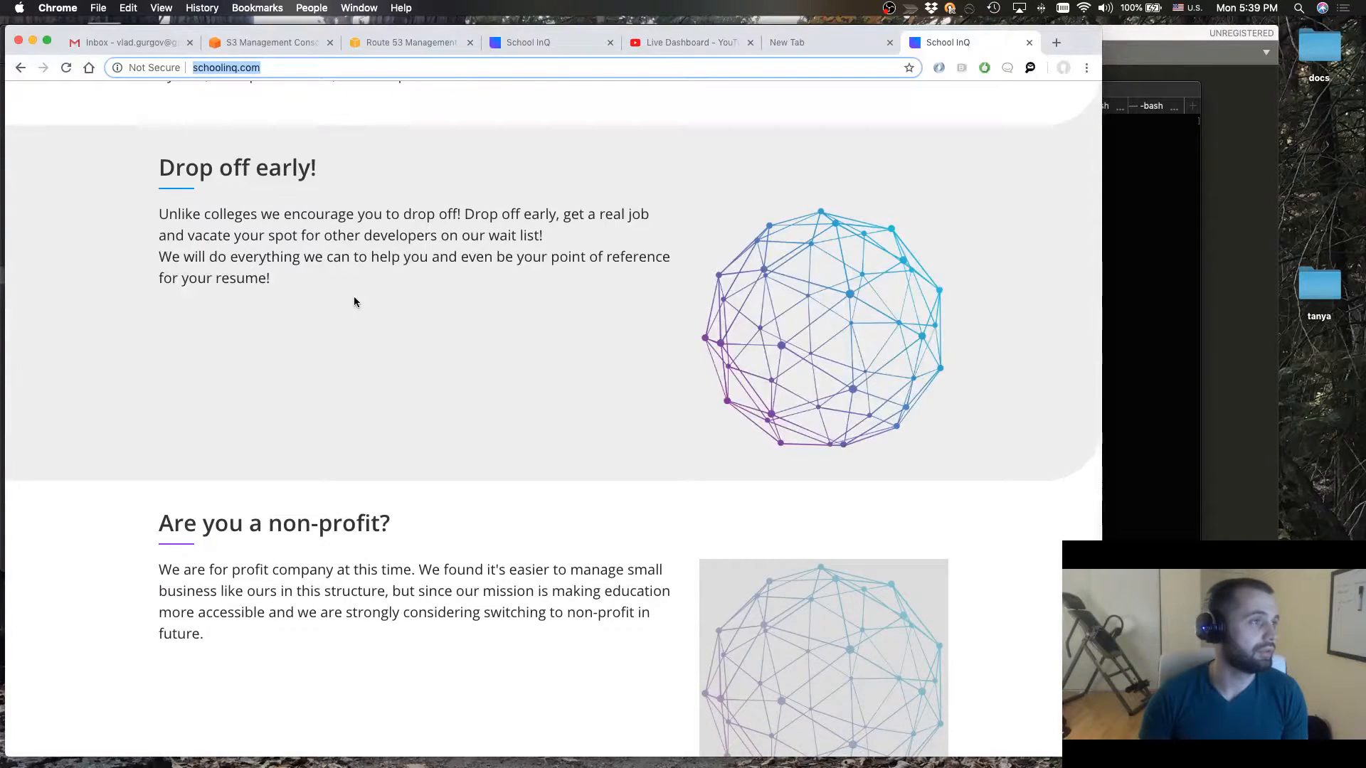
pyautogui.scroll(3, 354, 302)
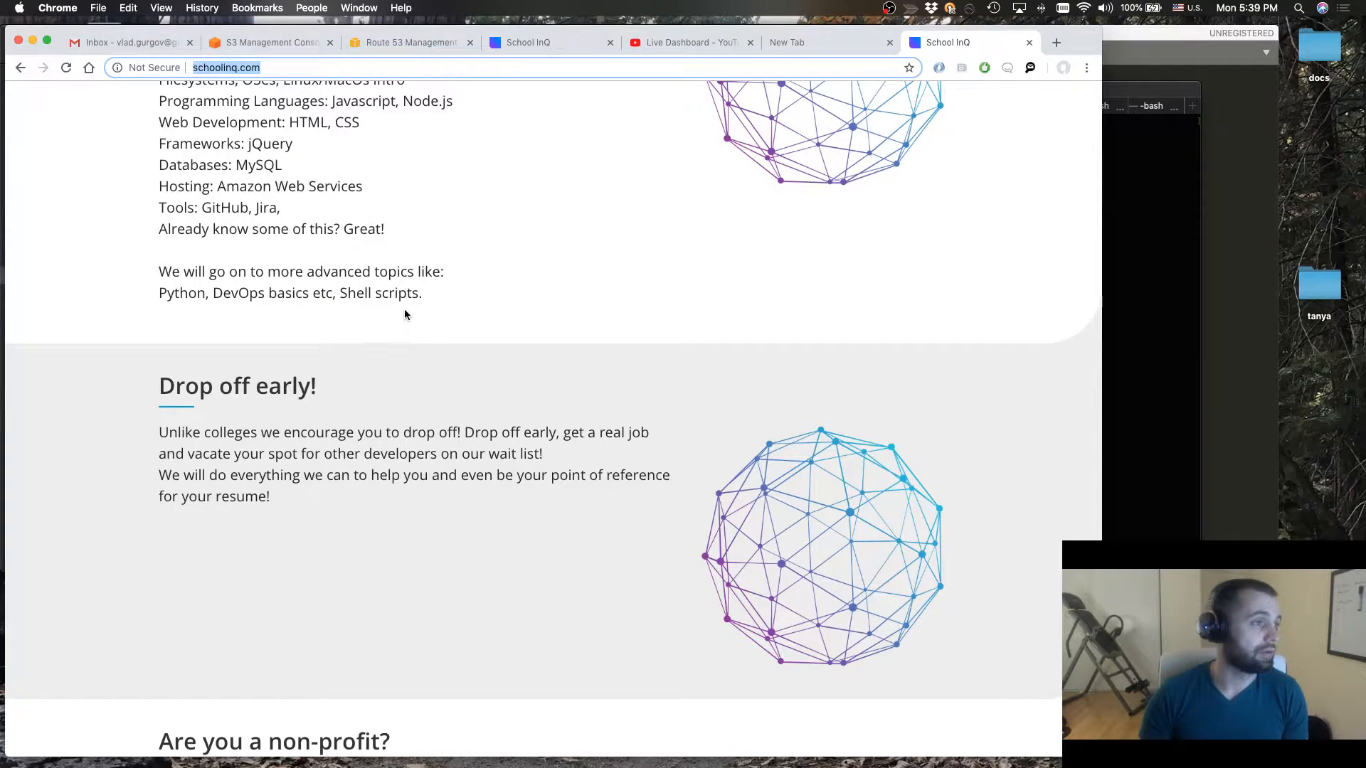
pyautogui.scroll(15, 344, 249)
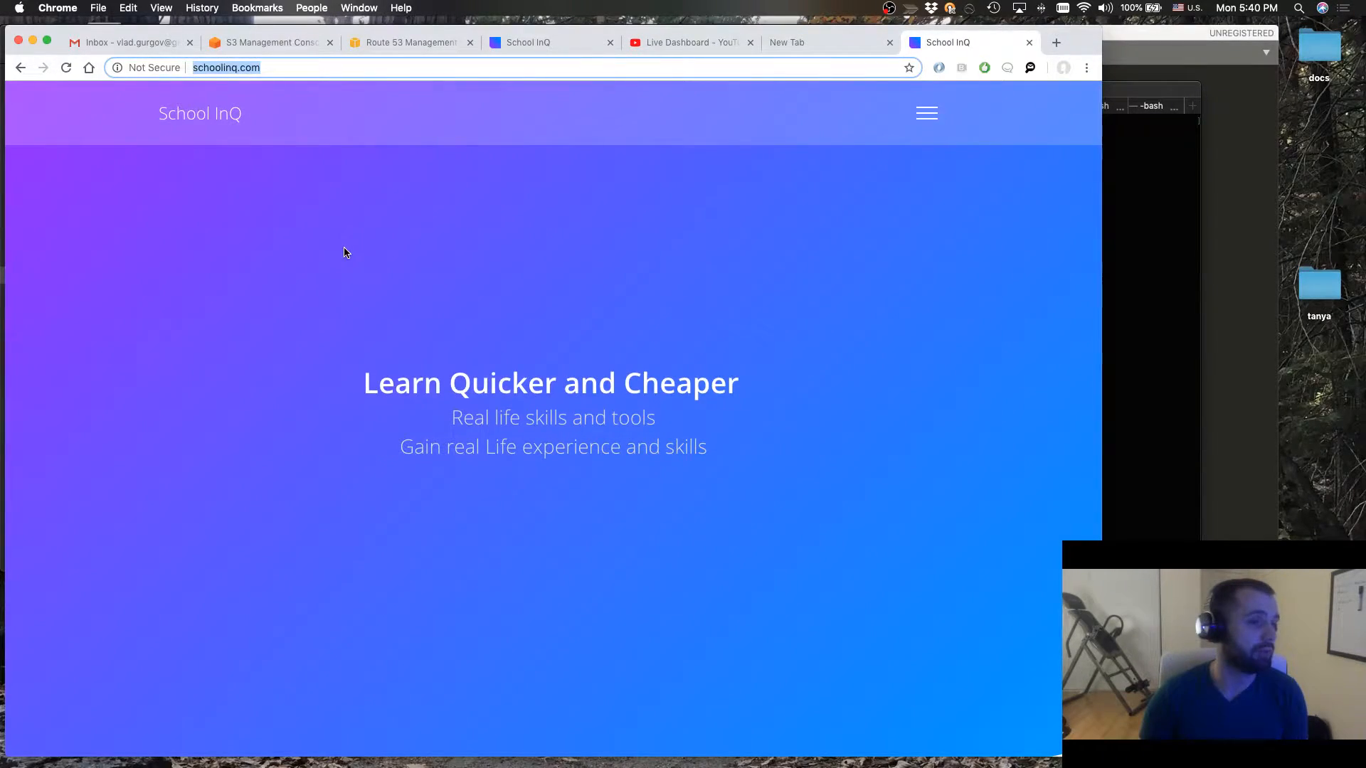
pyautogui.scroll(-1, 460, 532)
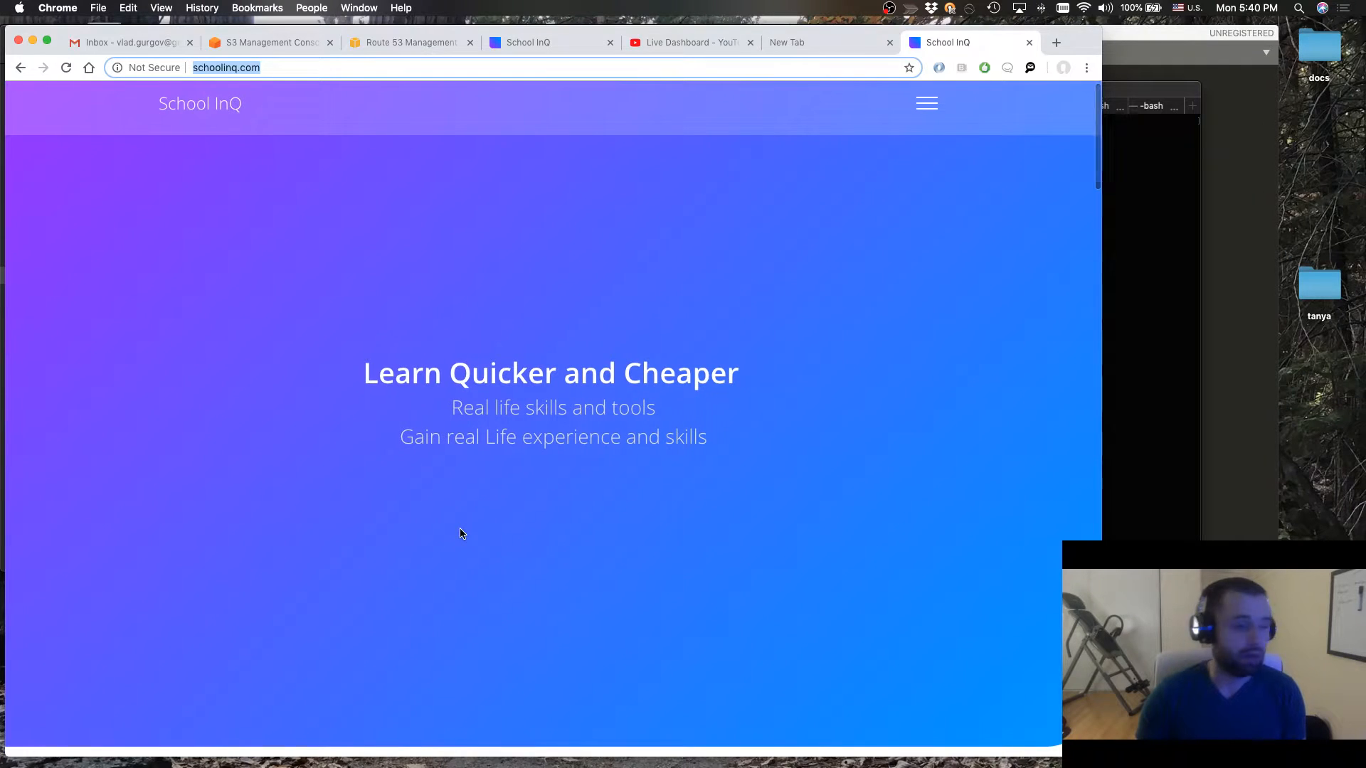
# Switch to Terminal, clear the screen, and open the current schoolinq folder in Sublime Text with "subl ."
pyautogui.moveTo(491, 765)
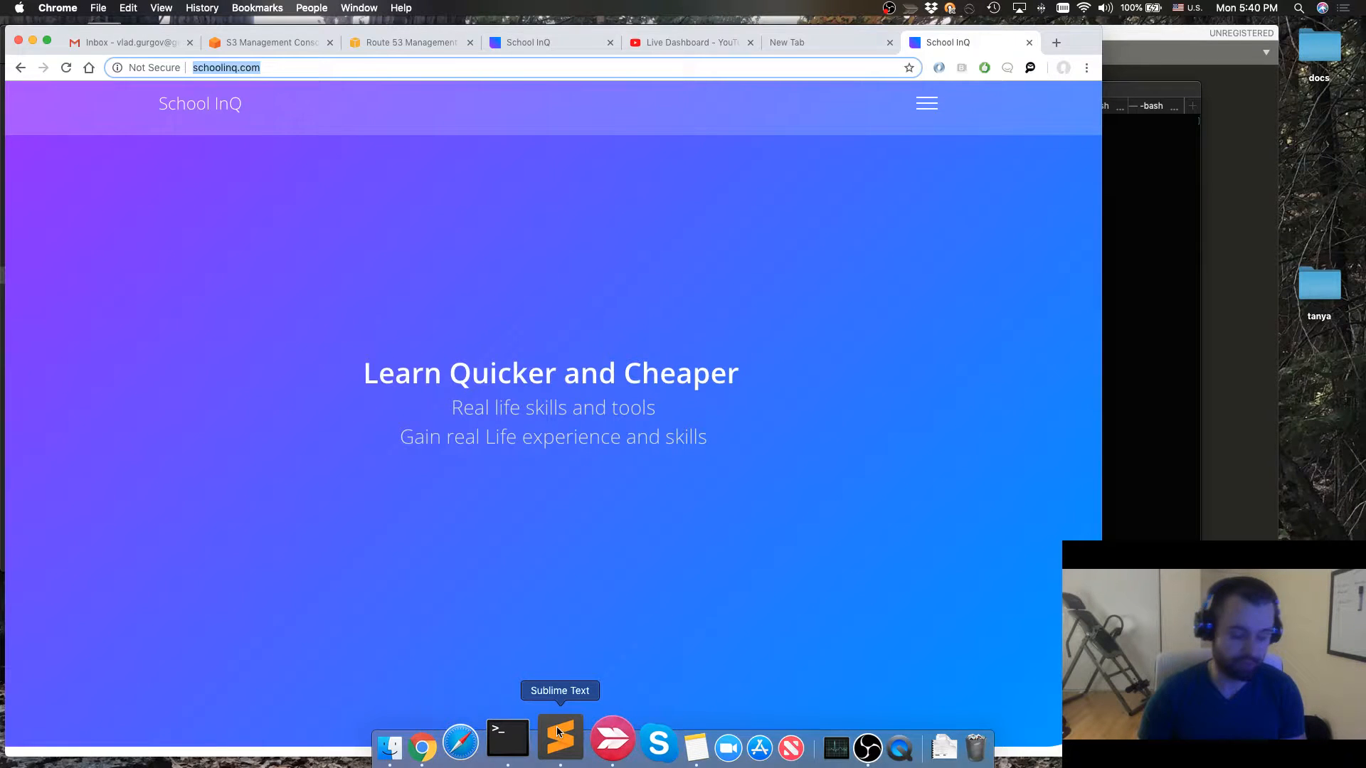
pyautogui.press('super+space')
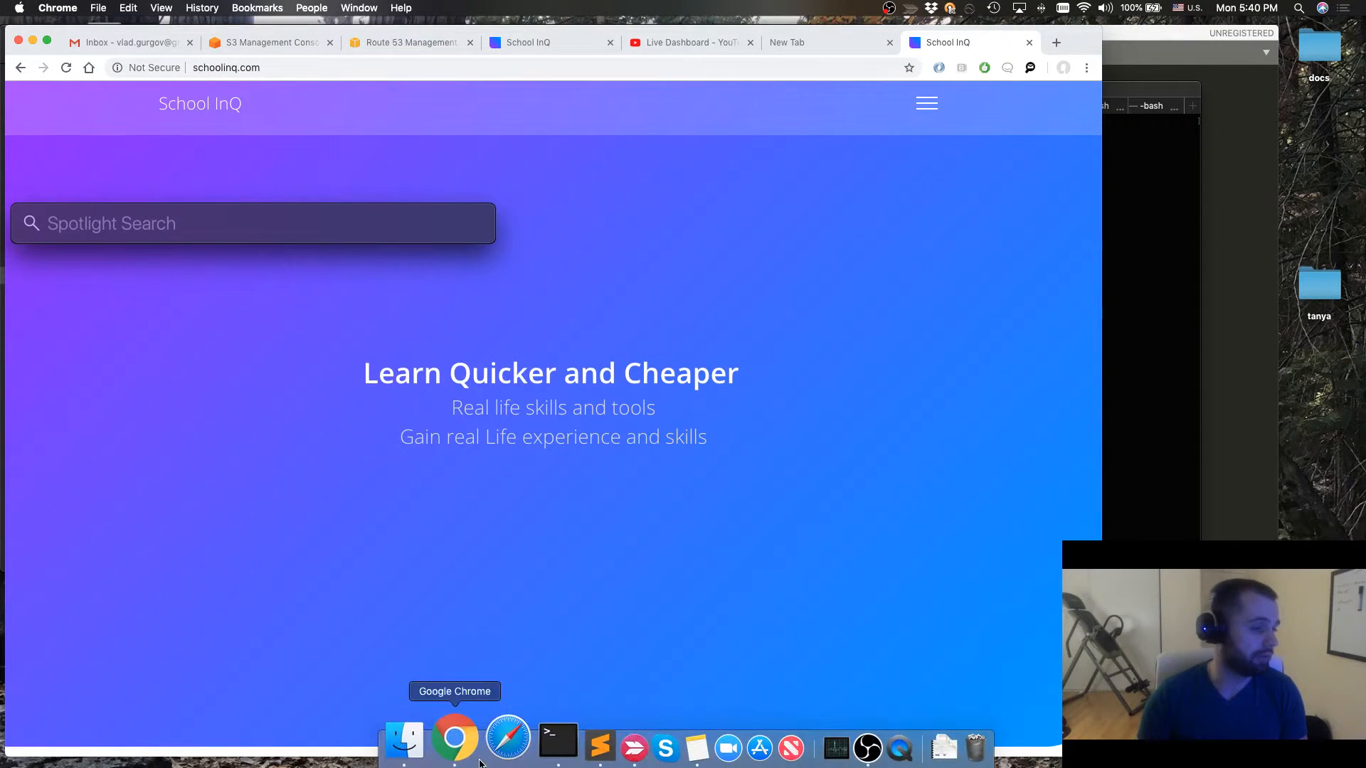
pyautogui.click(533, 738)
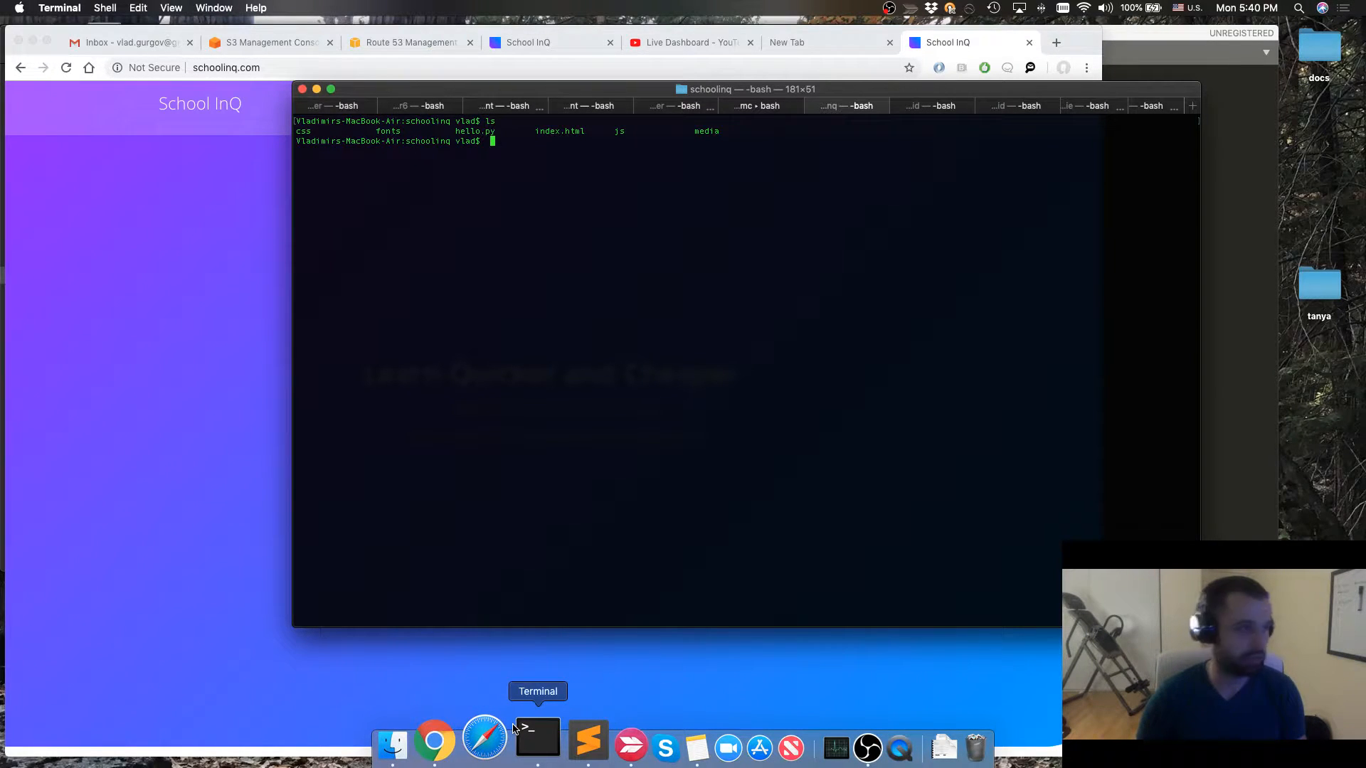
pyautogui.press('BackSpace')
pyautogui.hotkey('ctrl', 'l')
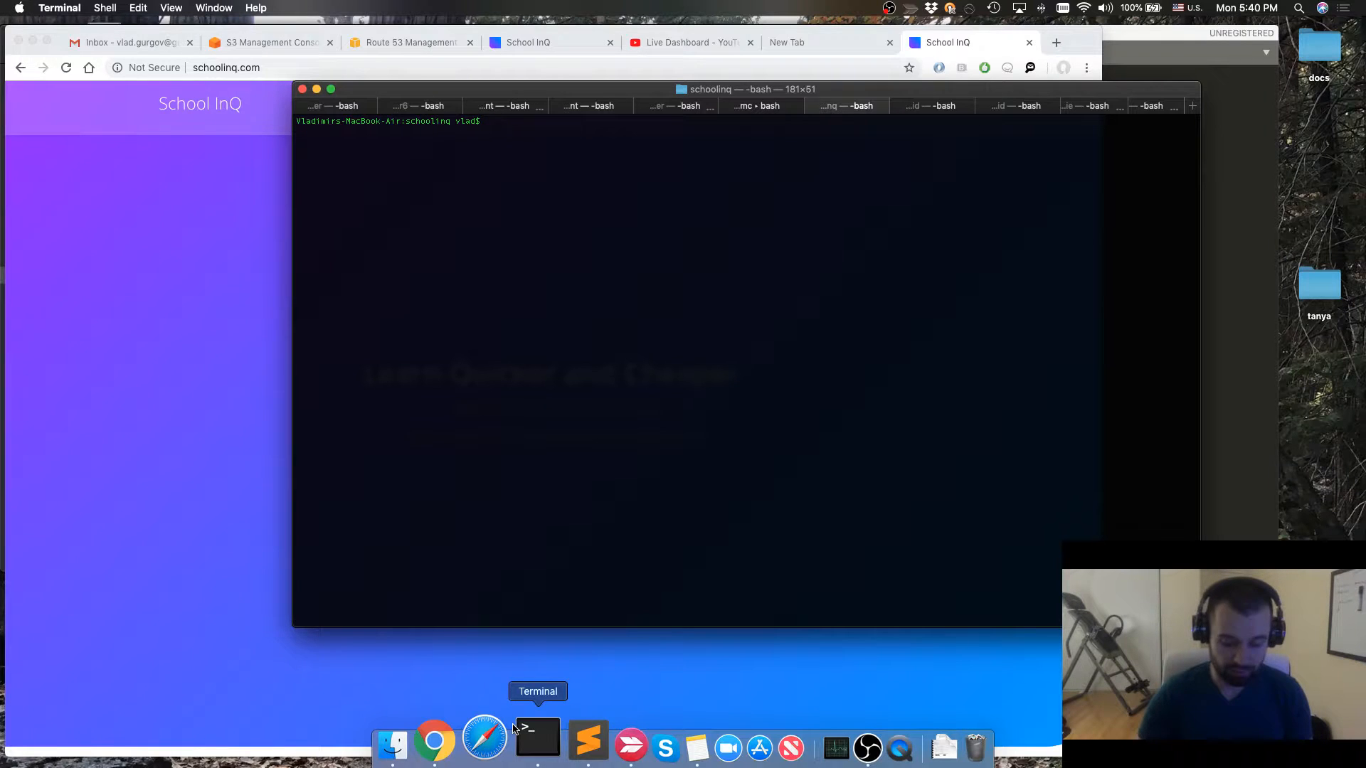
pyautogui.write('subl ')
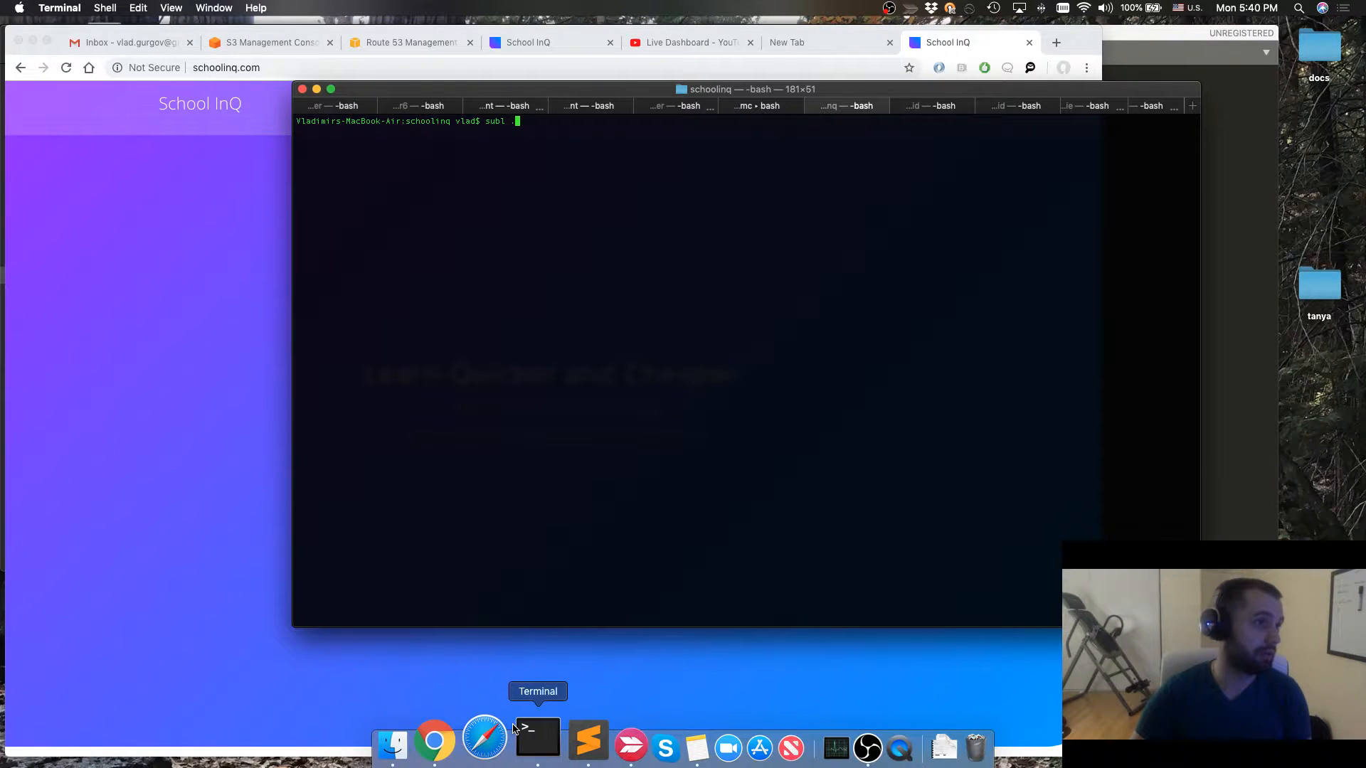
pyautogui.write('.')
pyautogui.press('Return')
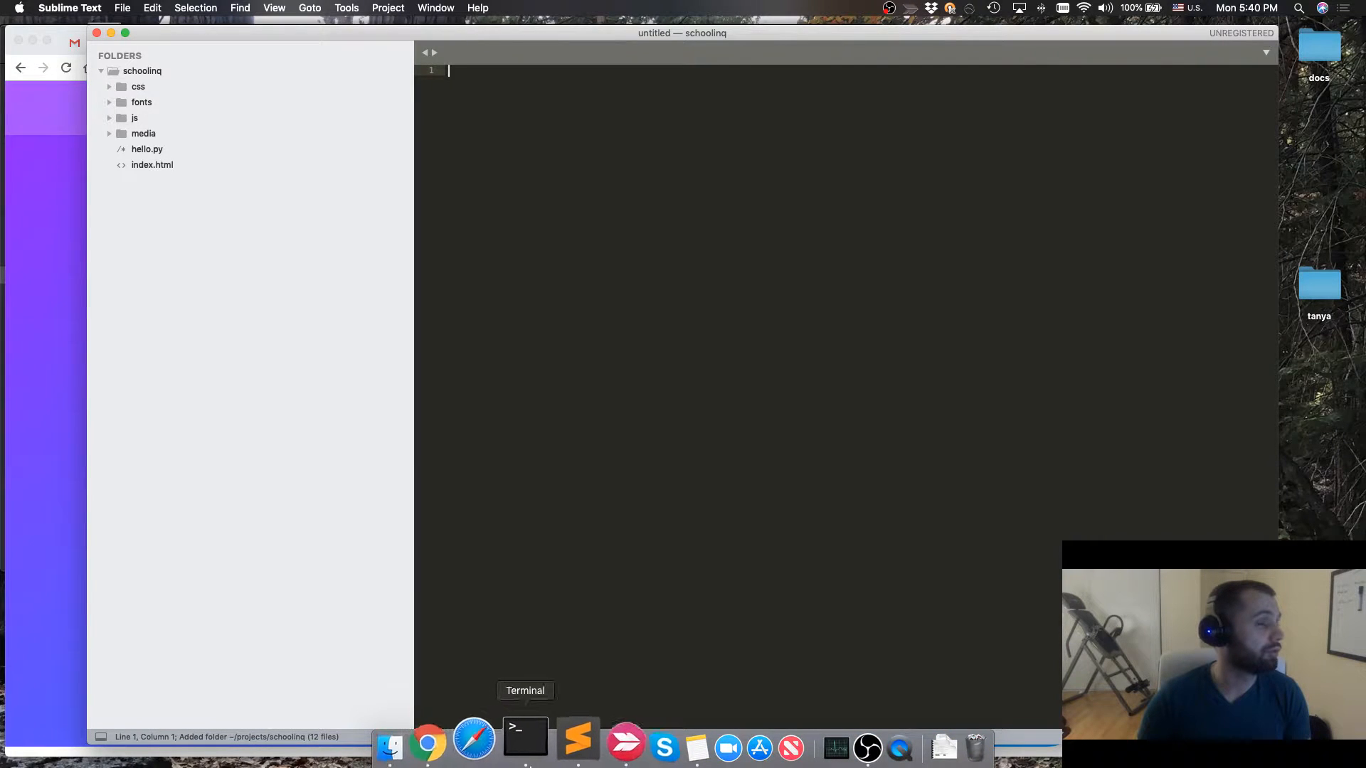
# Return to Terminal and check the working directory with pwd and its contents with ls
pyautogui.click(527, 760)
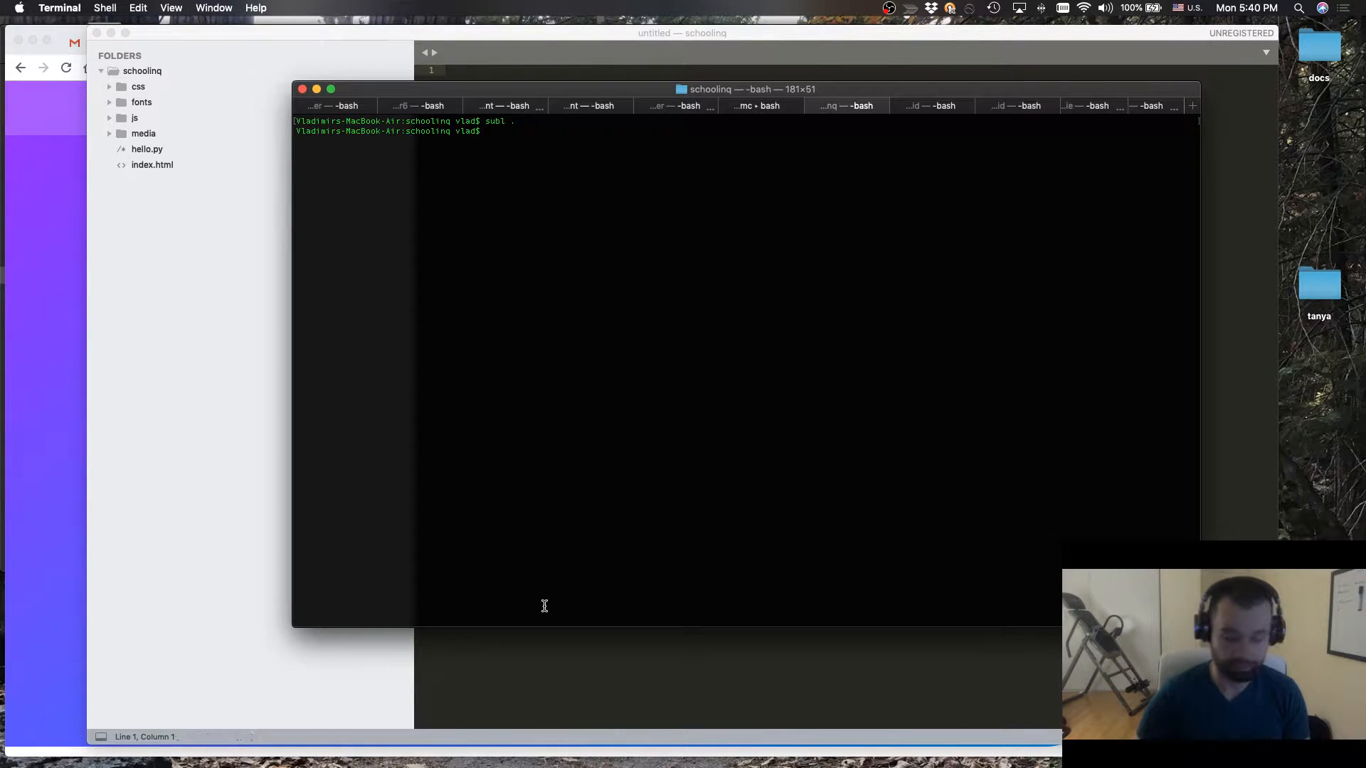
pyautogui.write('pwd')
pyautogui.press('Return')
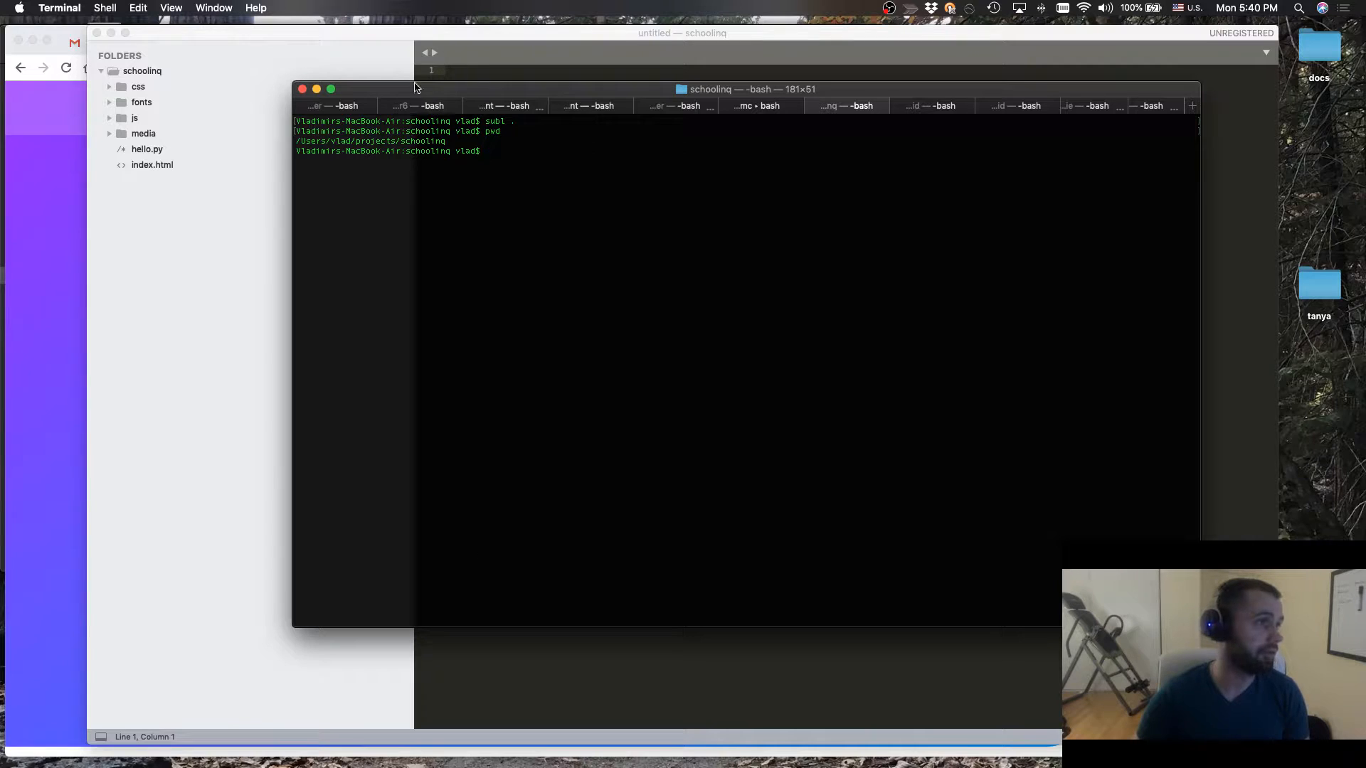
pyautogui.doubleClick(403, 142)
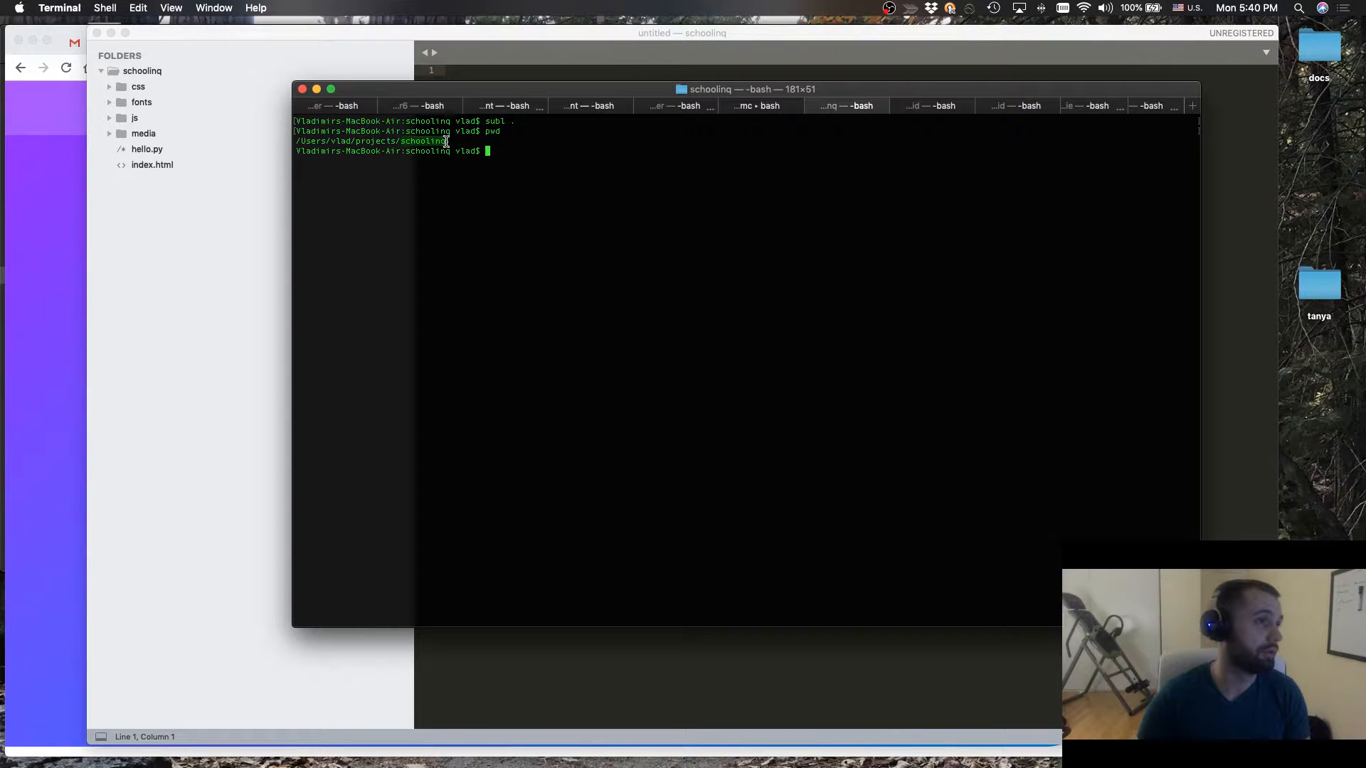
pyautogui.write('ls')
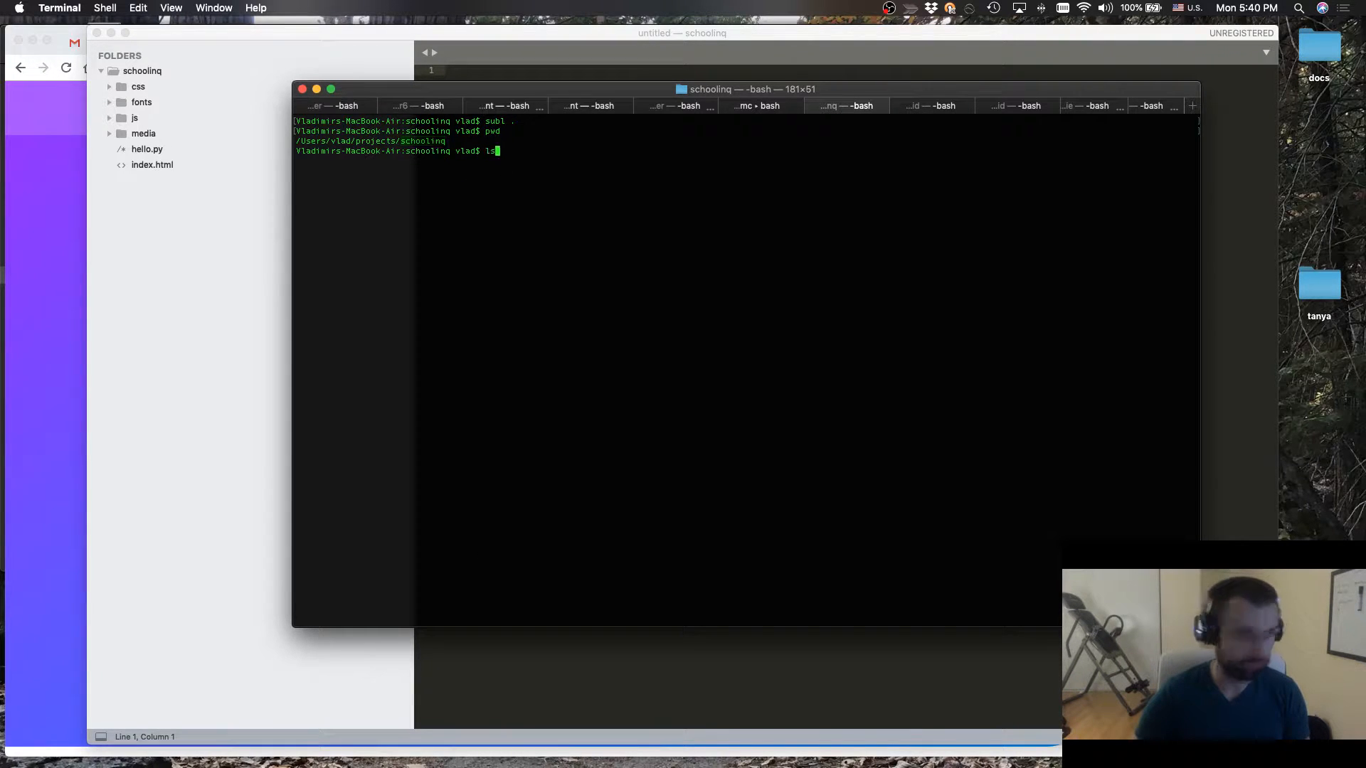
pyautogui.press('Return')
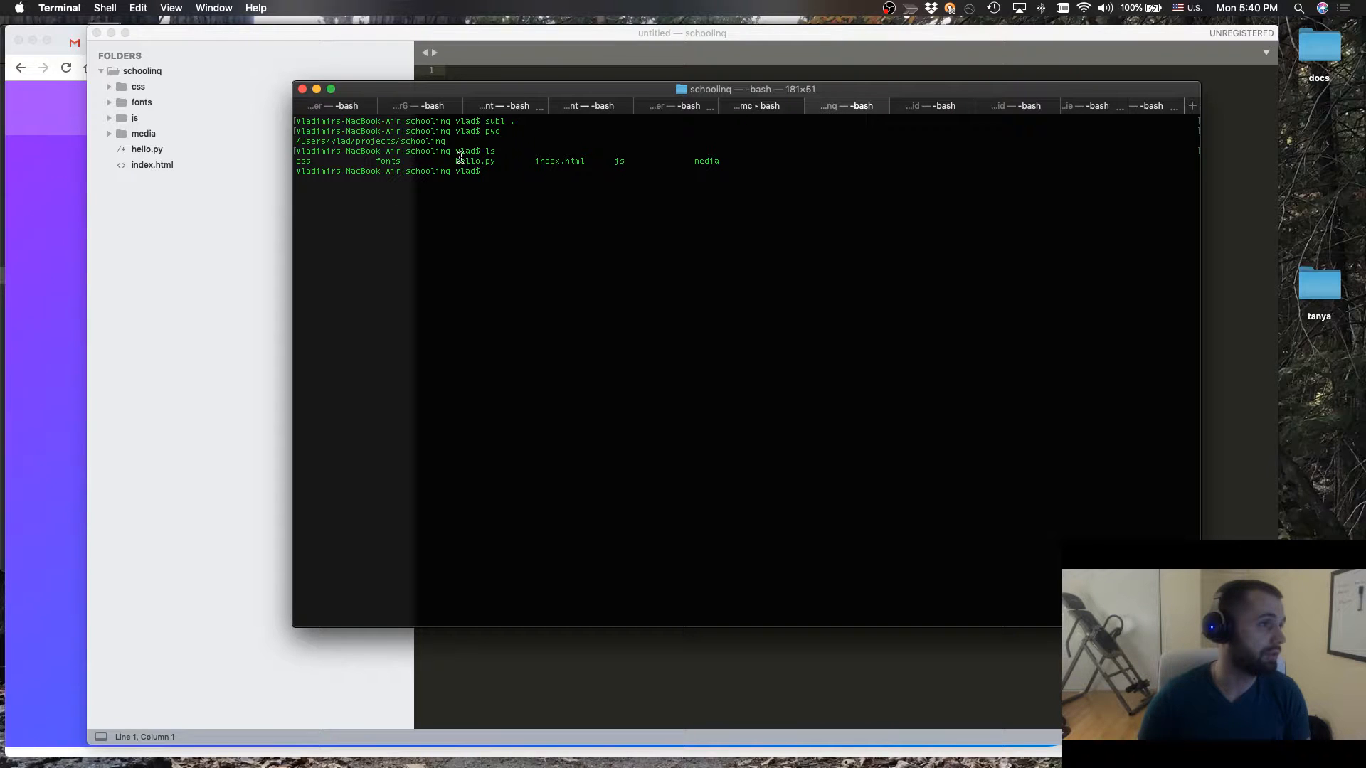
# Switch to Sublime Text, preview hello.py, and delete that file from the schoolinq project
pyautogui.click(454, 35)
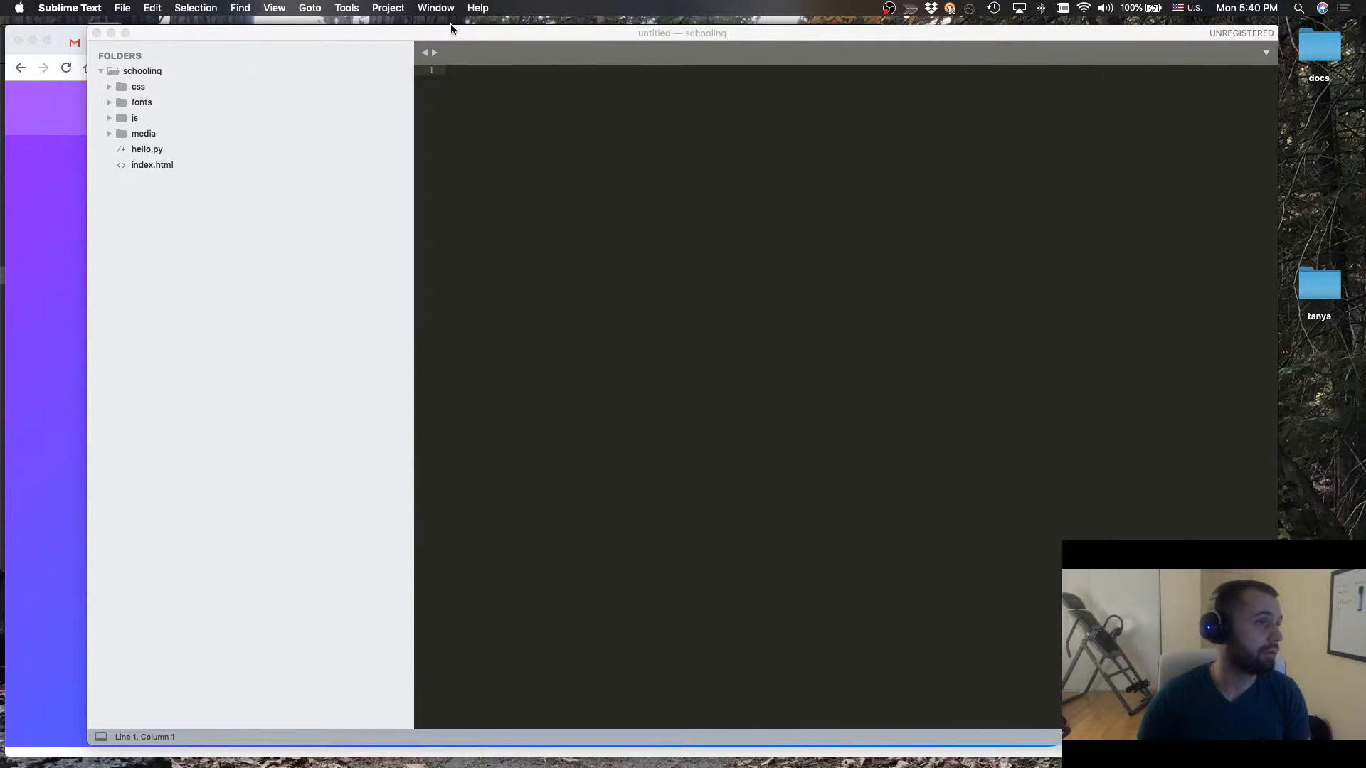
pyautogui.click(153, 148)
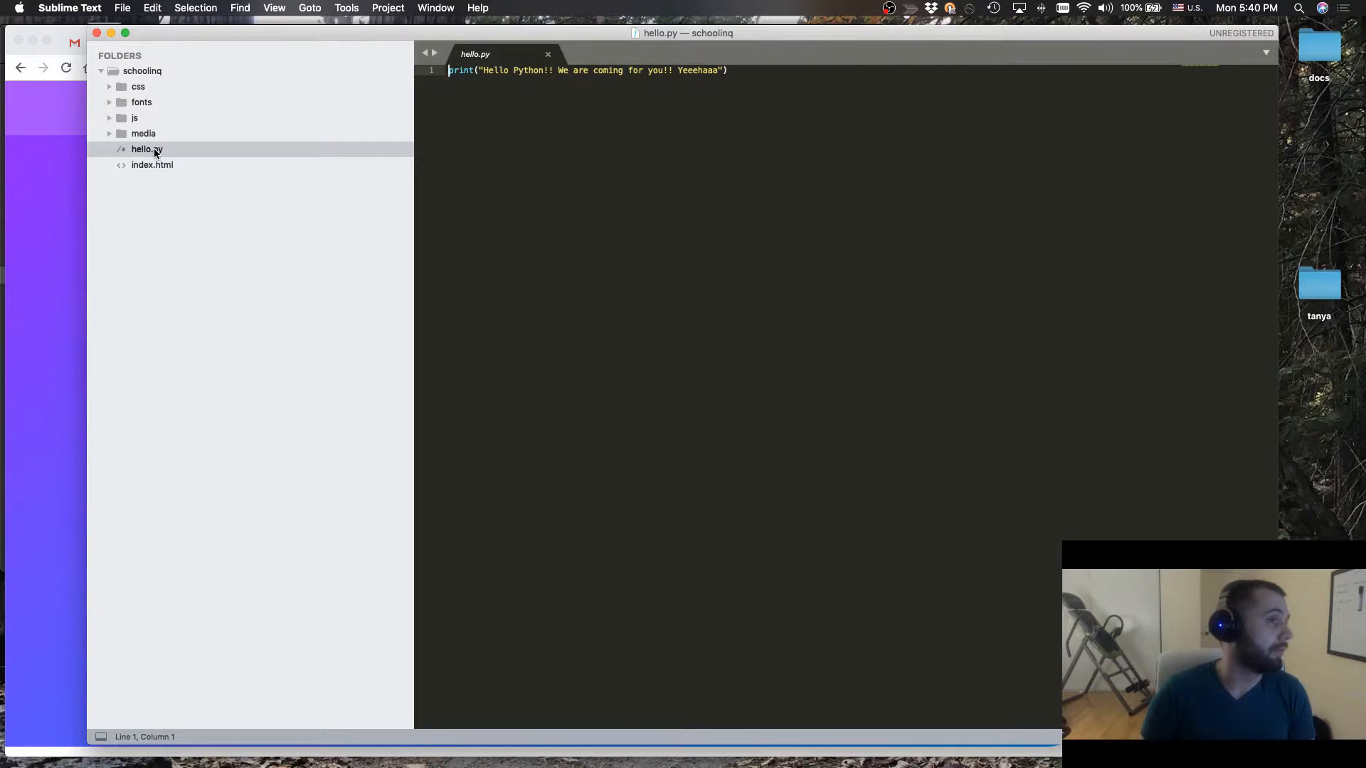
pyautogui.rightClick(155, 153)
pyautogui.click(188, 169)
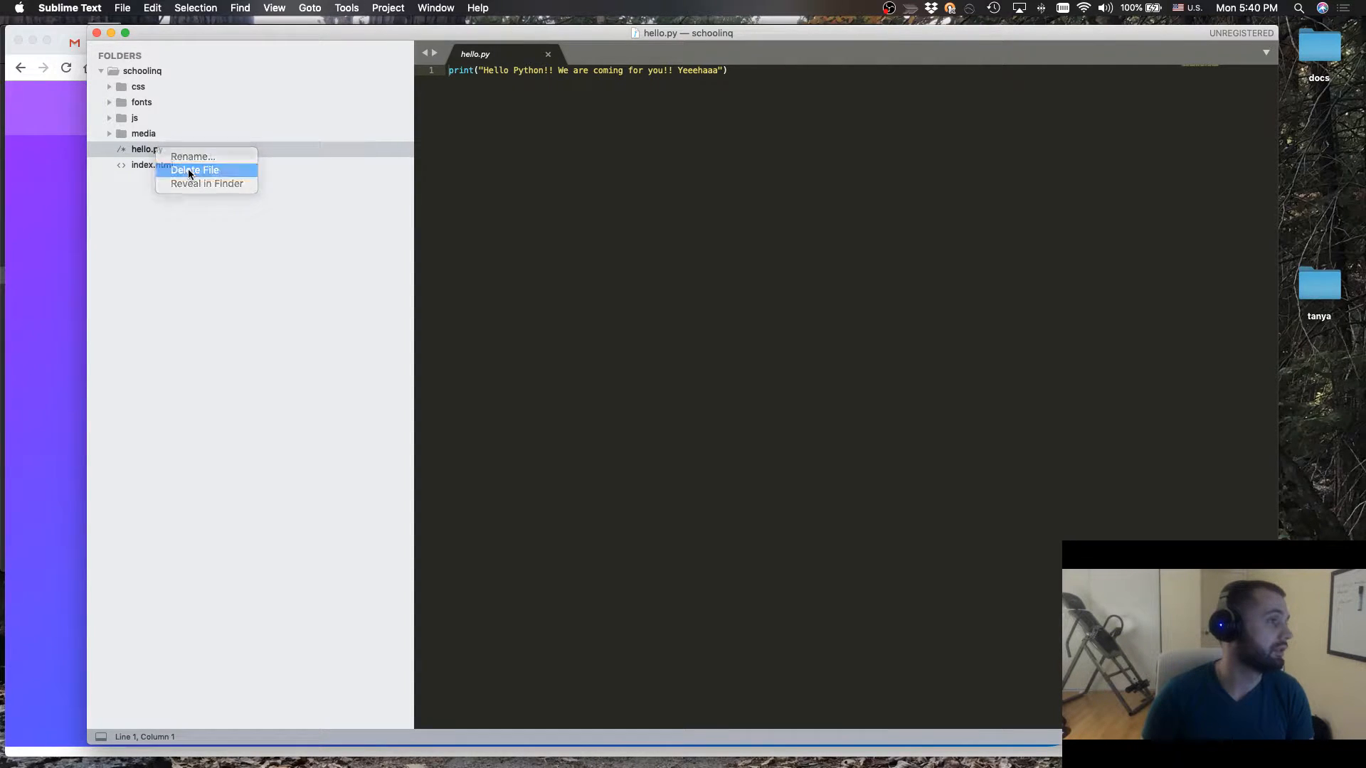
# Open index.html and expand the project's media and js folders to view their files
pyautogui.click(160, 148)
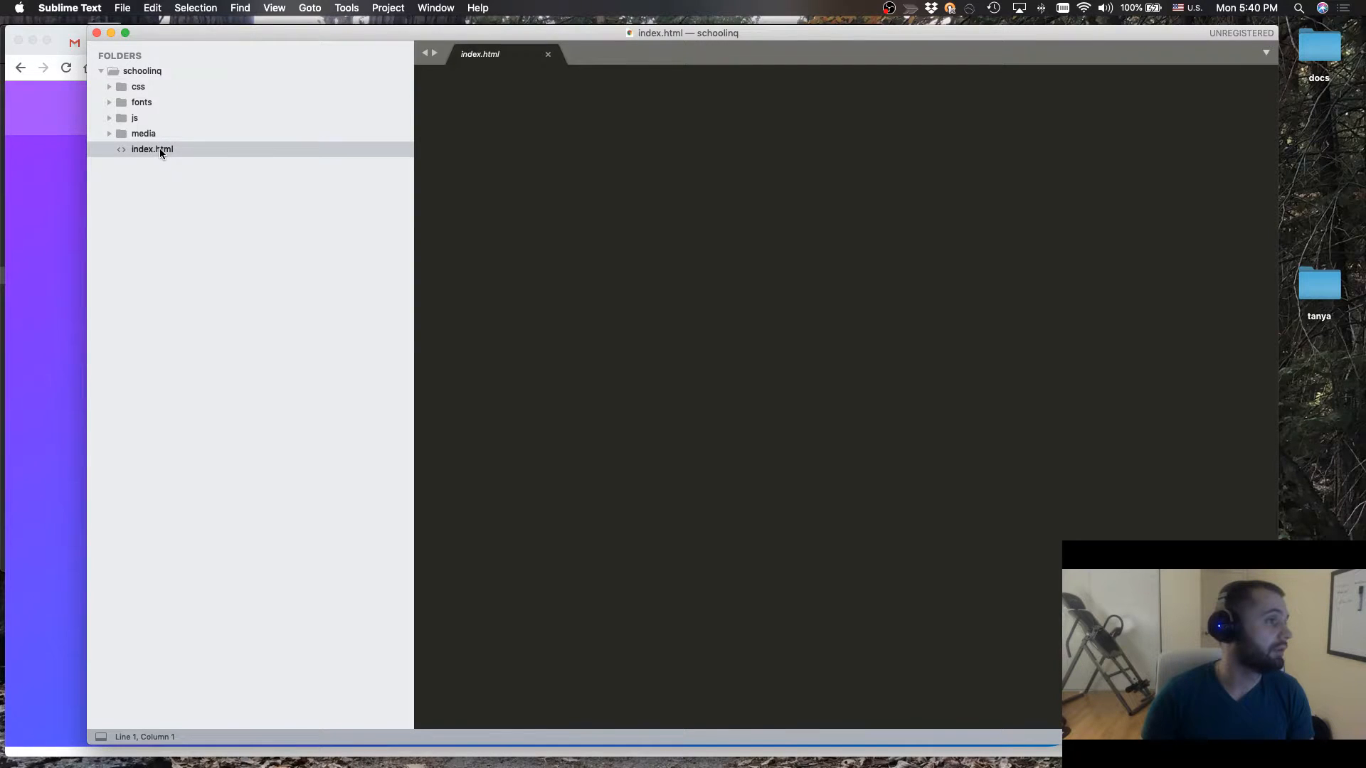
pyautogui.click(110, 133)
pyautogui.click(110, 118)
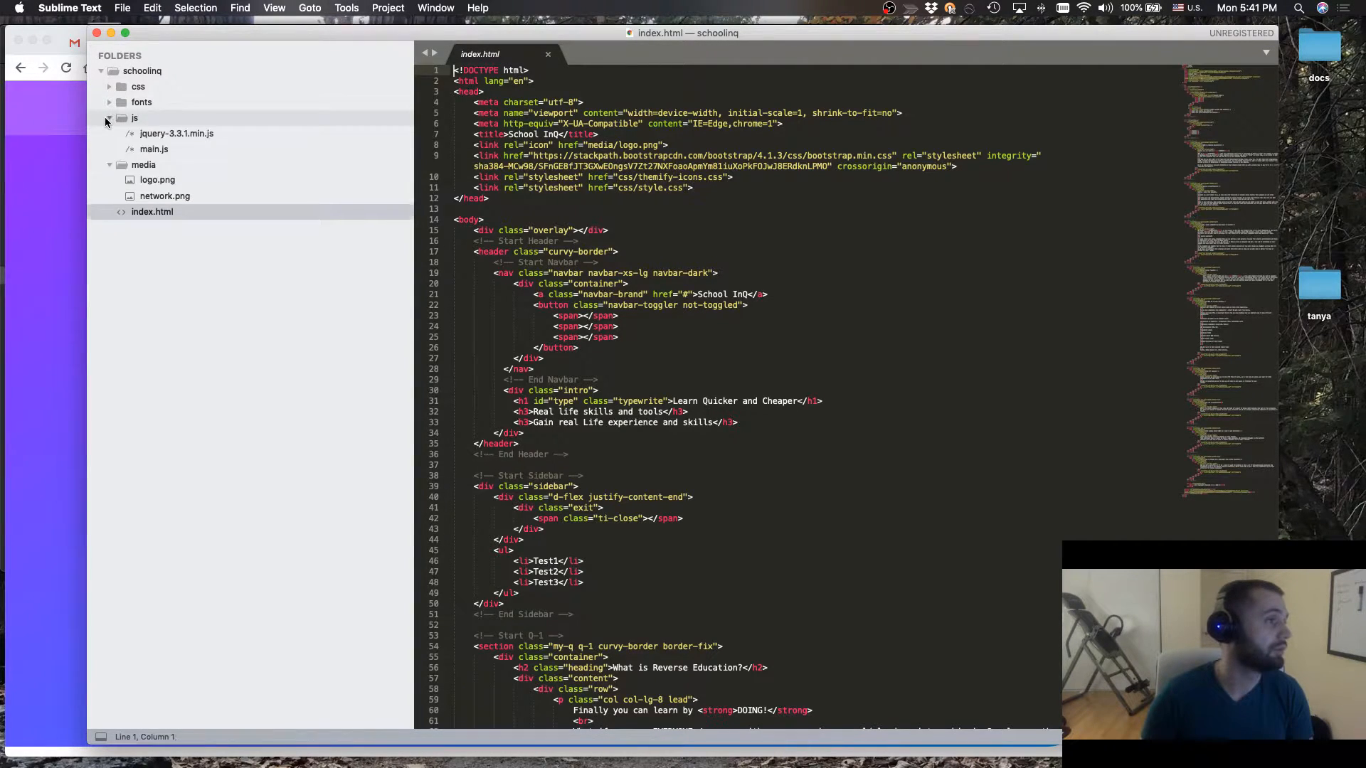
# View the files inside the project's fonts and css folders, and collapse all the subfolders of schoolinq
pyautogui.click(109, 118)
pyautogui.click(110, 102)
pyautogui.click(110, 87)
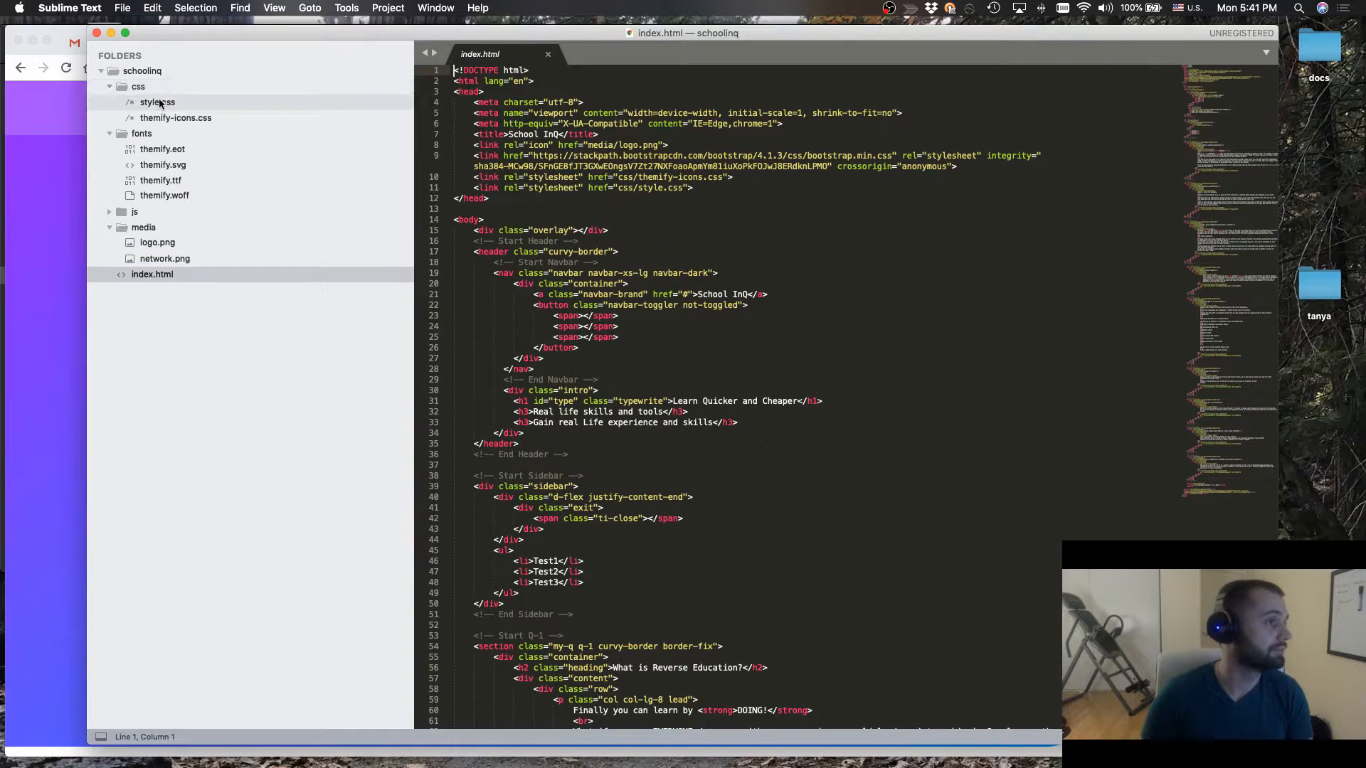
pyautogui.click(109, 87)
pyautogui.click(110, 102)
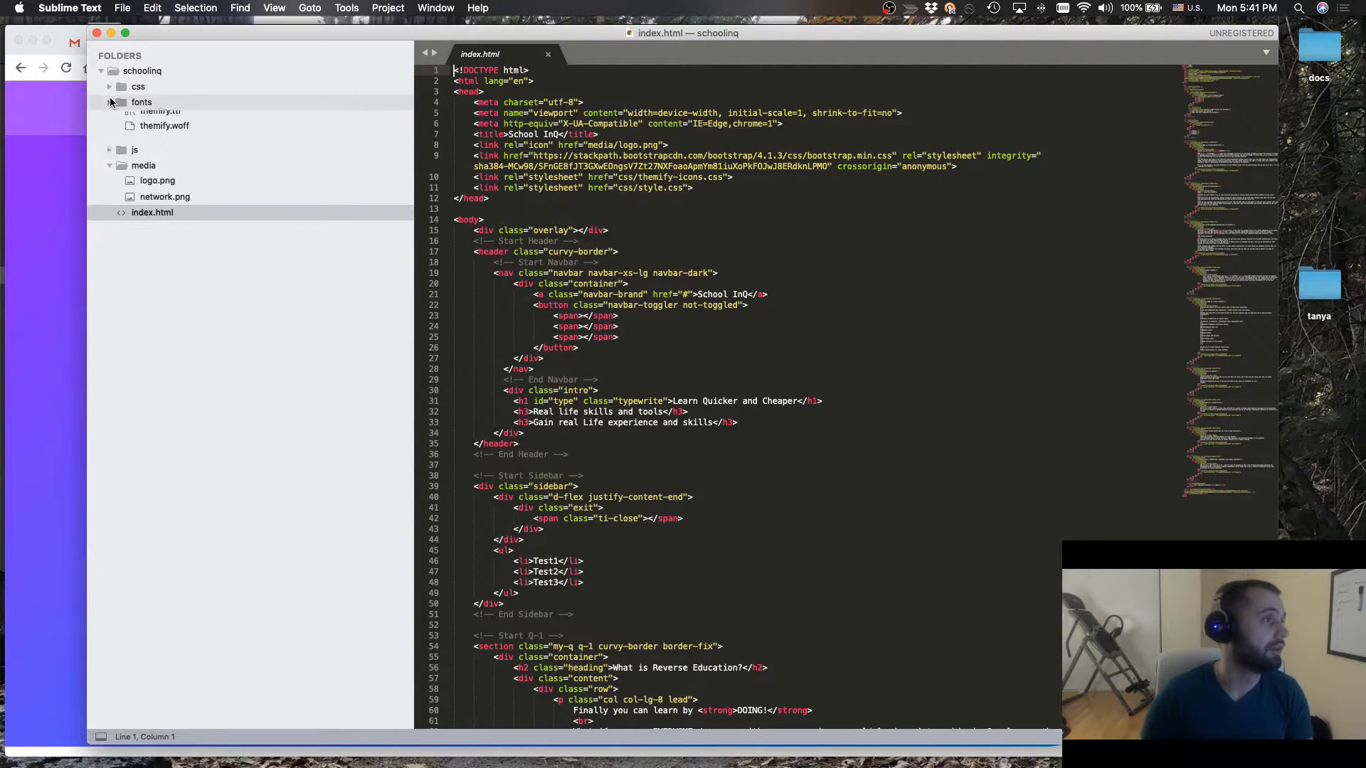
pyautogui.click(108, 134)
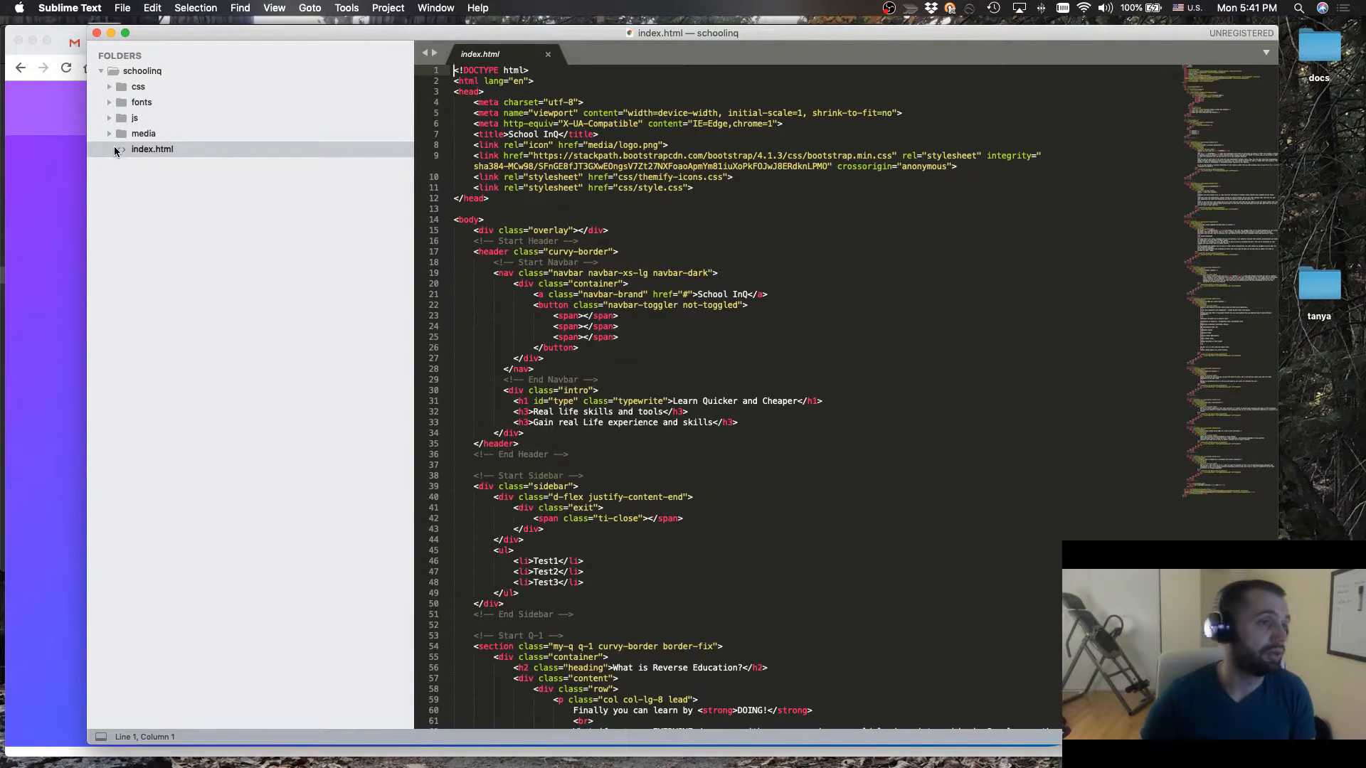
# Review the live schoolinq.com page in Chrome, check Terminal, and return to the page title line of index.html in Sublime Text
pyautogui.click(50, 368)
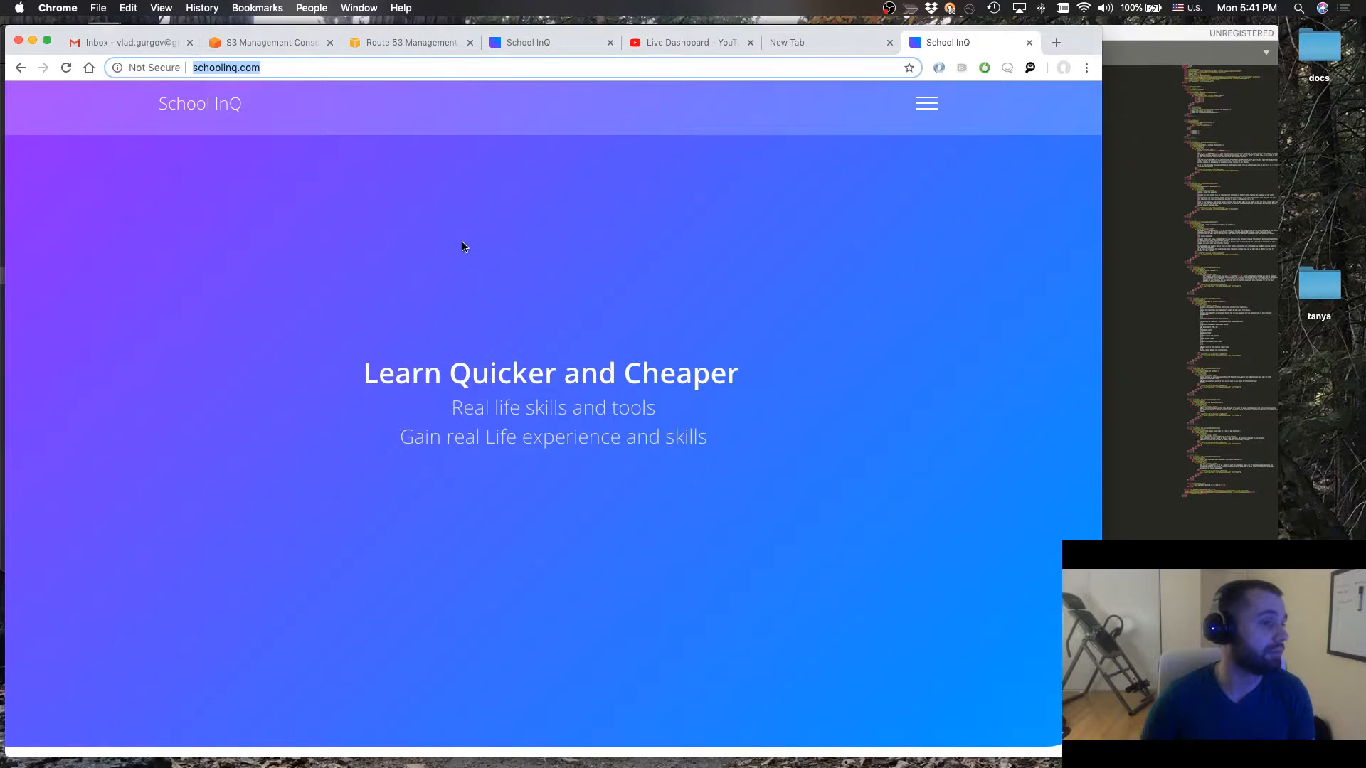
pyautogui.scroll(-10, 659, 552)
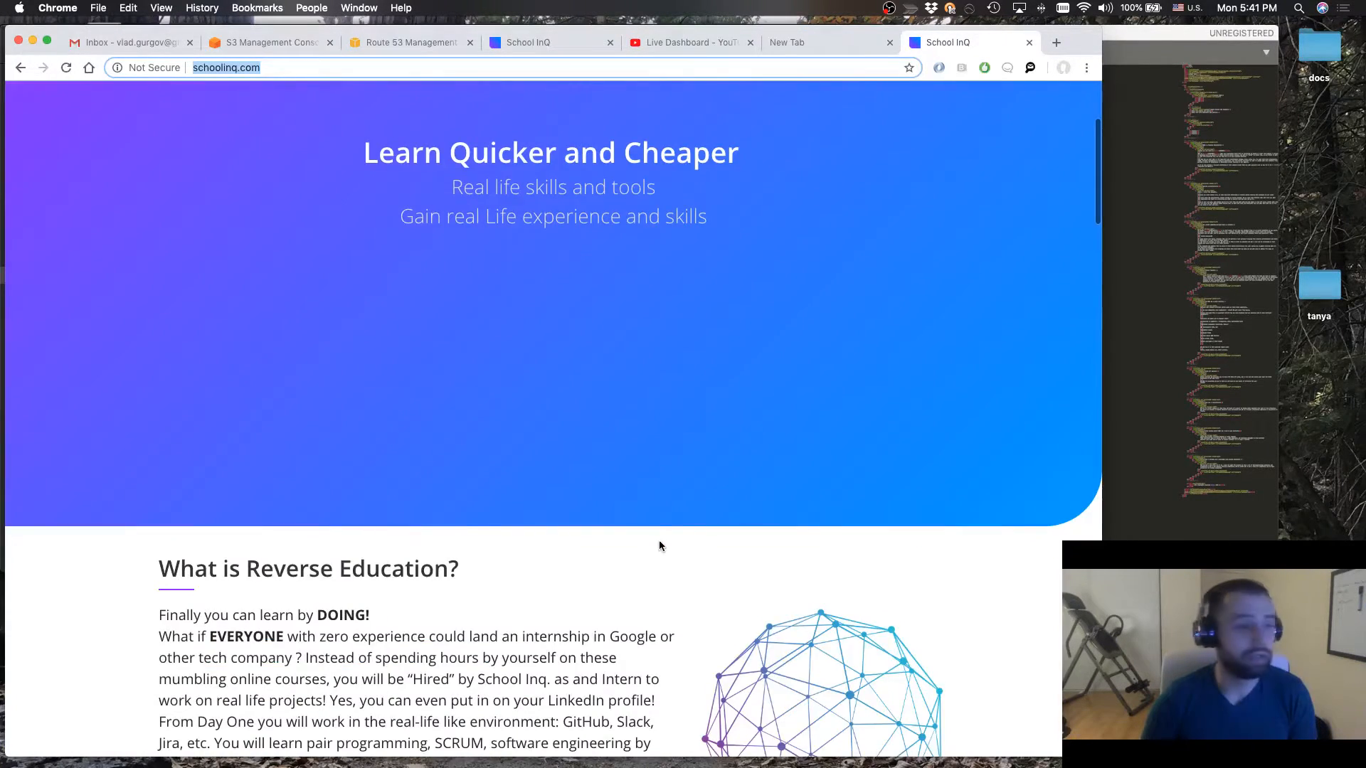
pyautogui.moveTo(583, 764)
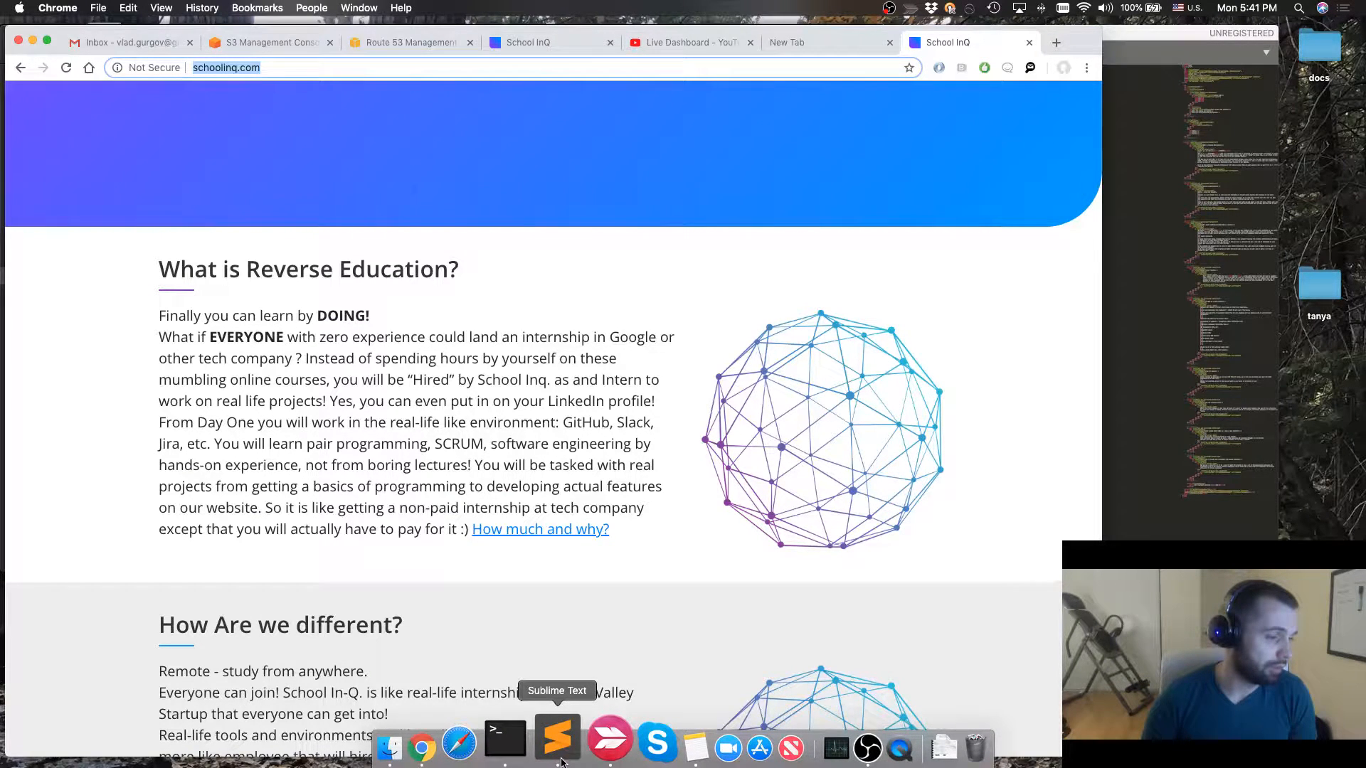
pyautogui.click(505, 744)
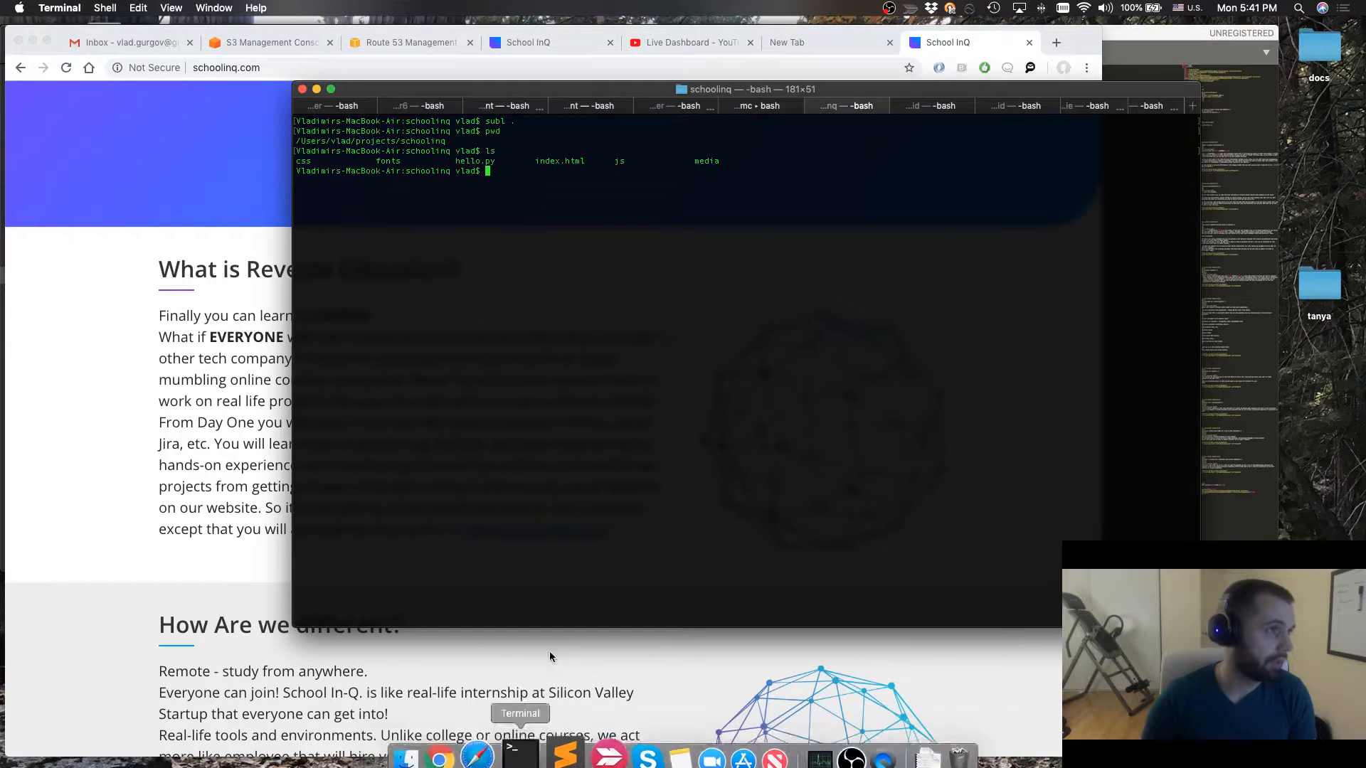
pyautogui.click(551, 740)
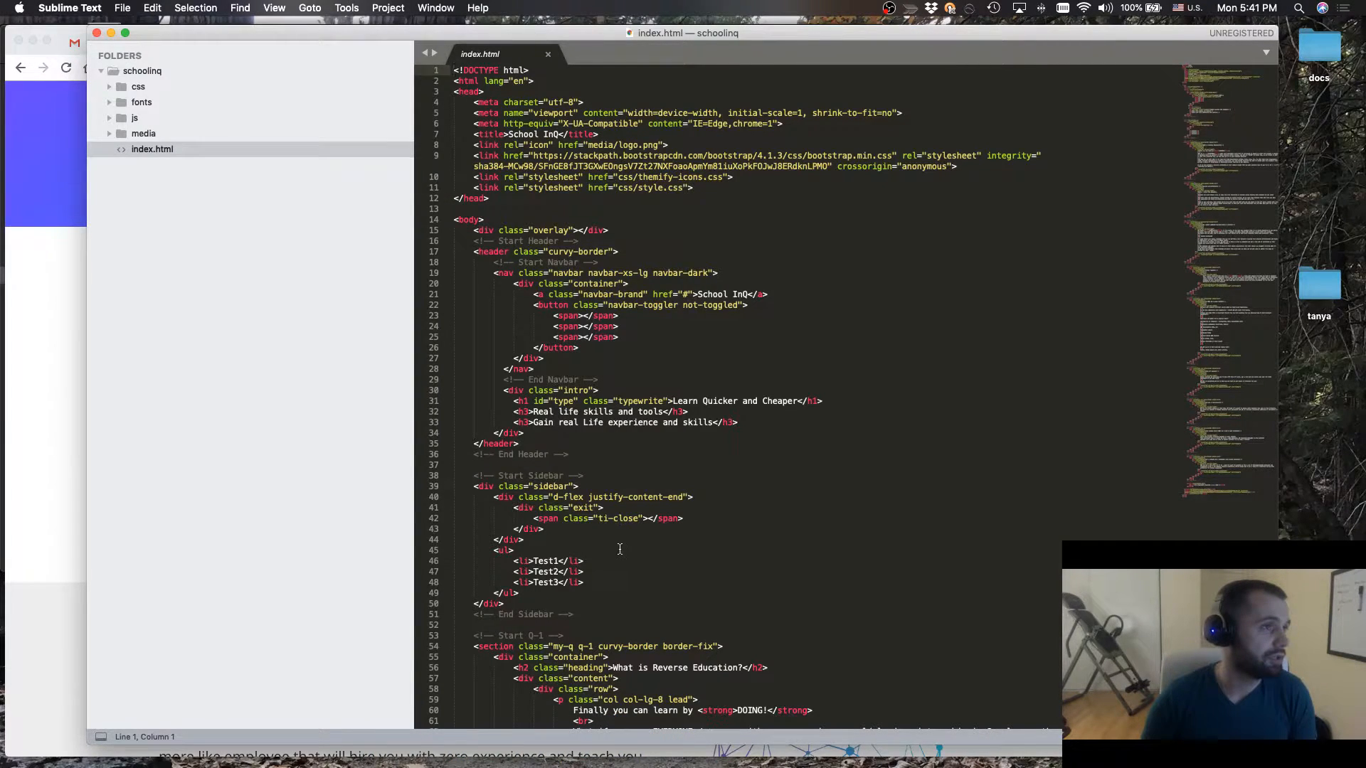
pyautogui.click(558, 134)
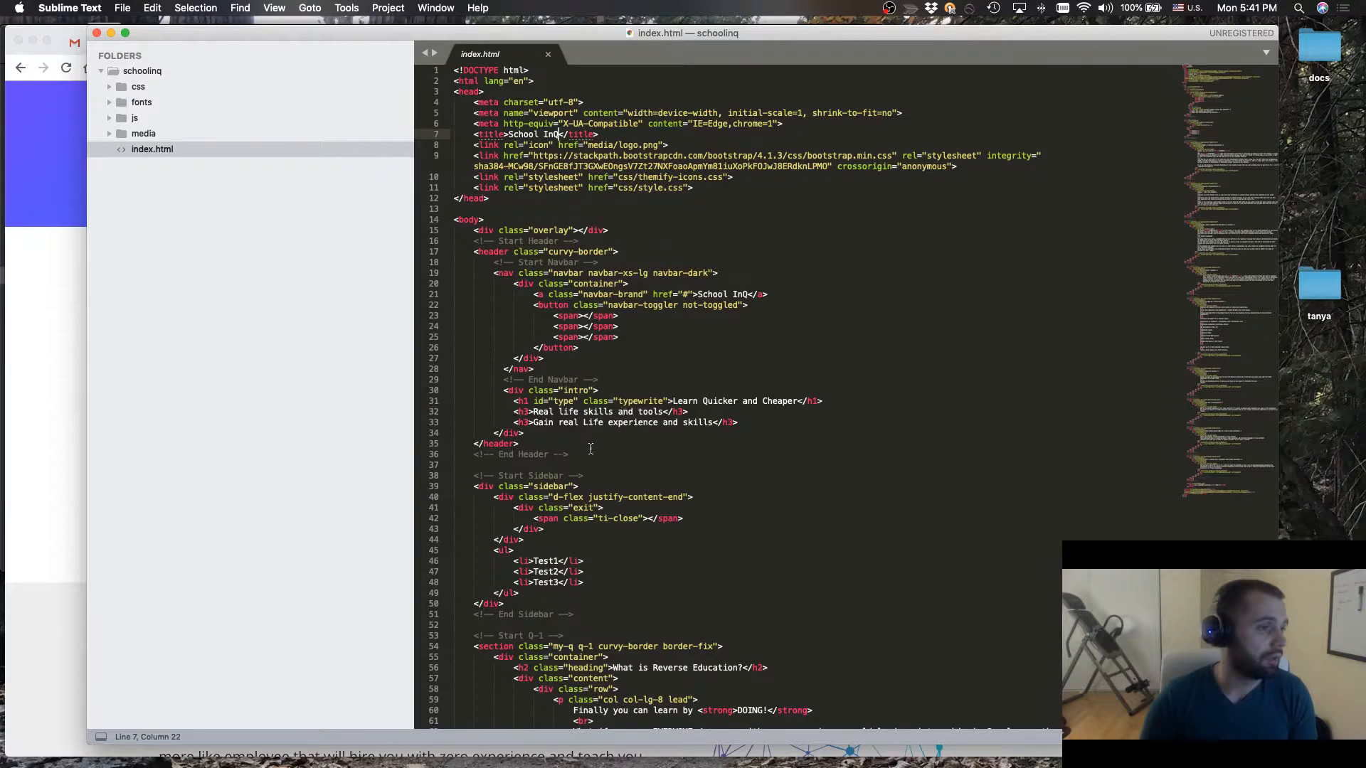
# Switch to Chrome and examine the "Gain real Life experience and skills" tagline on the schoolinq.com page
pyautogui.click(30, 441)
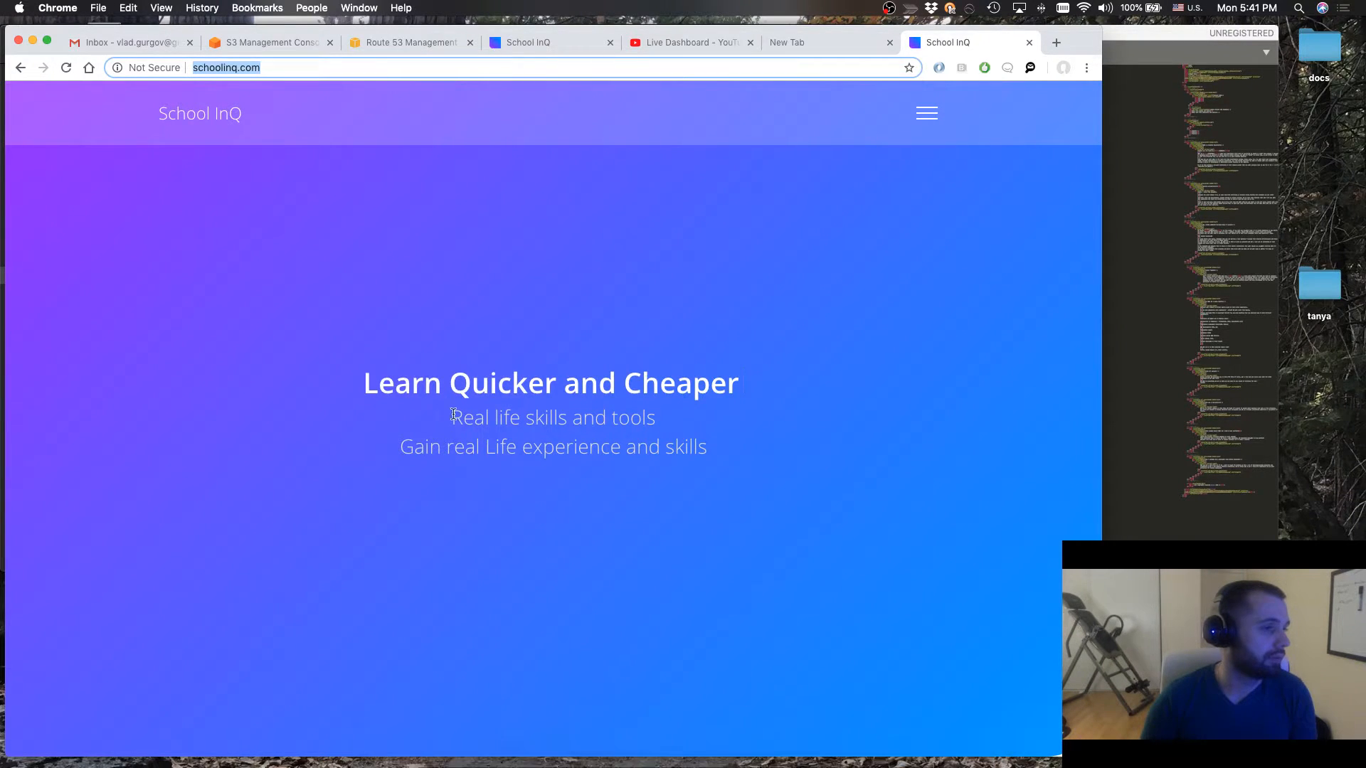
pyautogui.moveTo(413, 448); pyautogui.dragTo(565, 454)
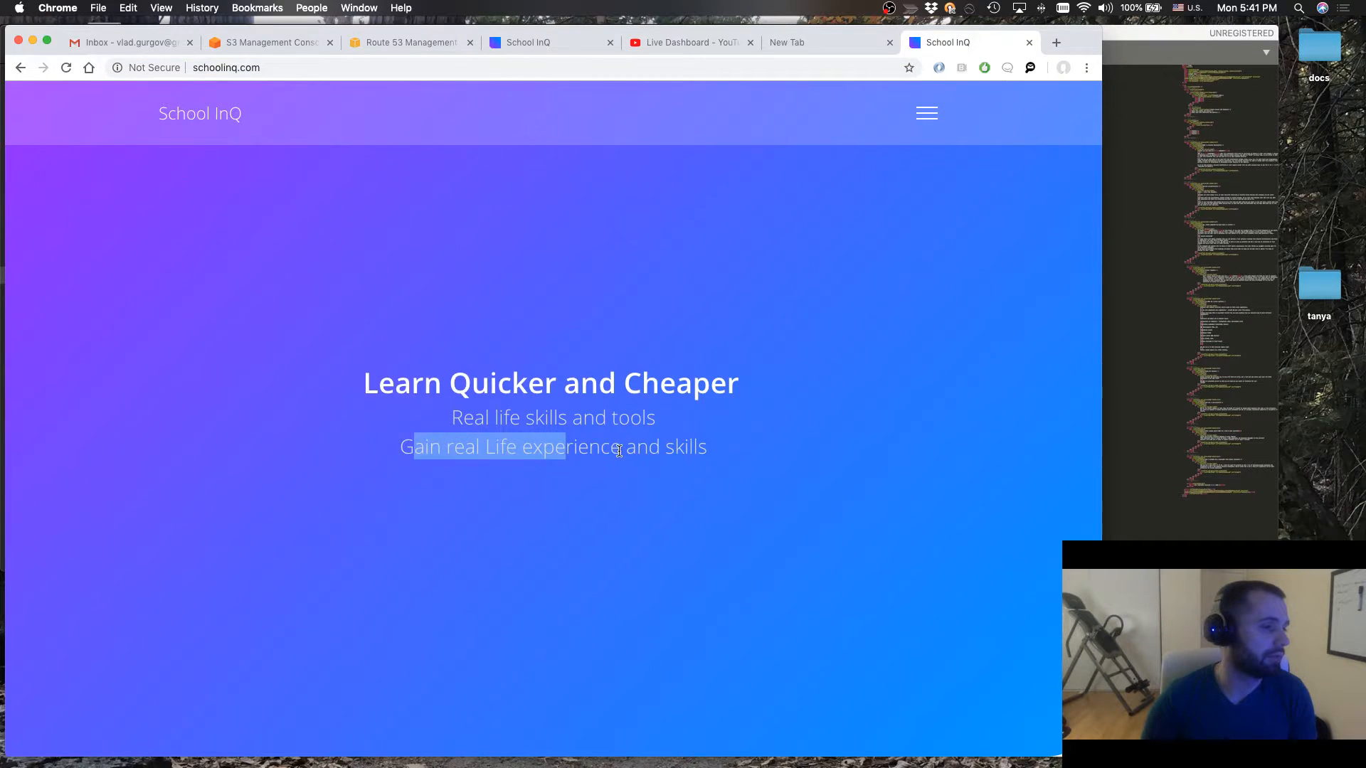
pyautogui.scroll(-5, 606, 471)
pyautogui.moveTo(539, 765)
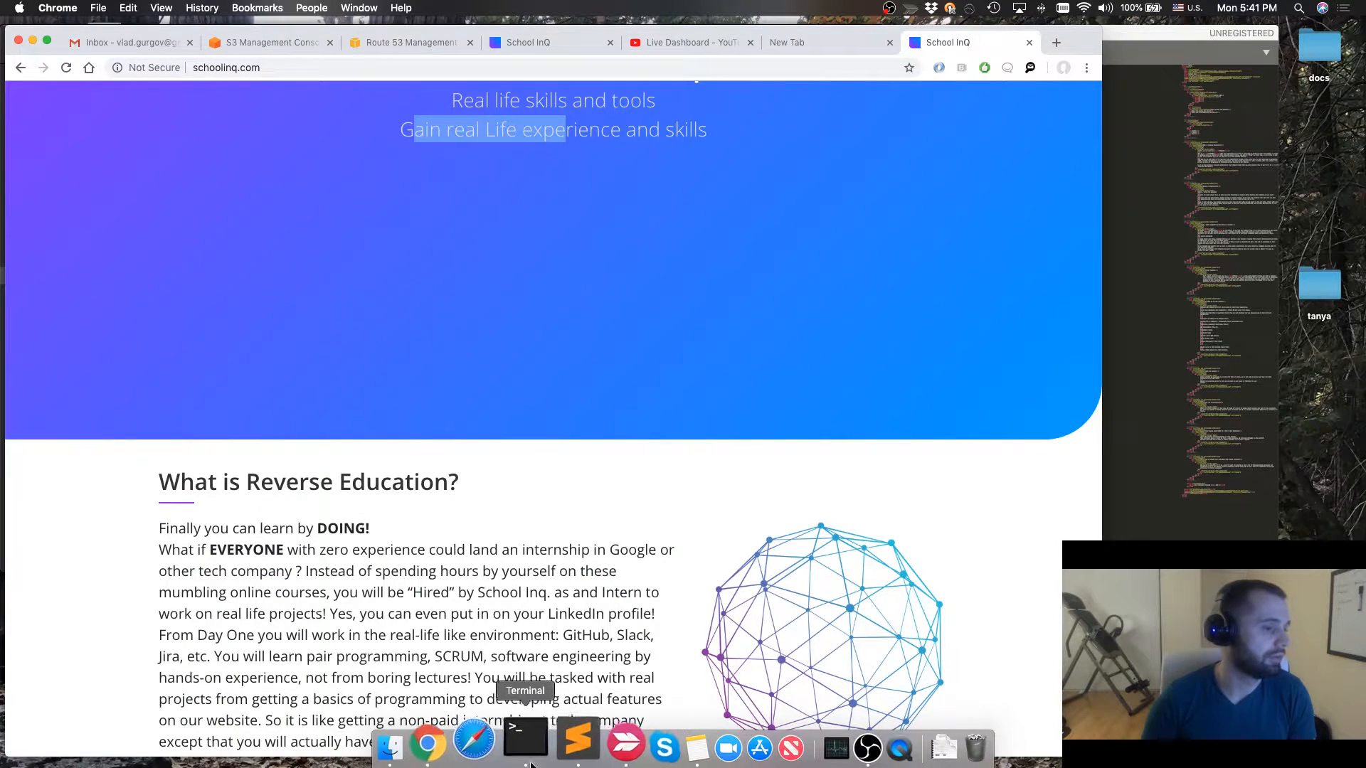
# Switch to Sublime Text and remove the word "Life" from the "Gain real Life experience and skills" h3 line in index.html
pyautogui.click(564, 743)
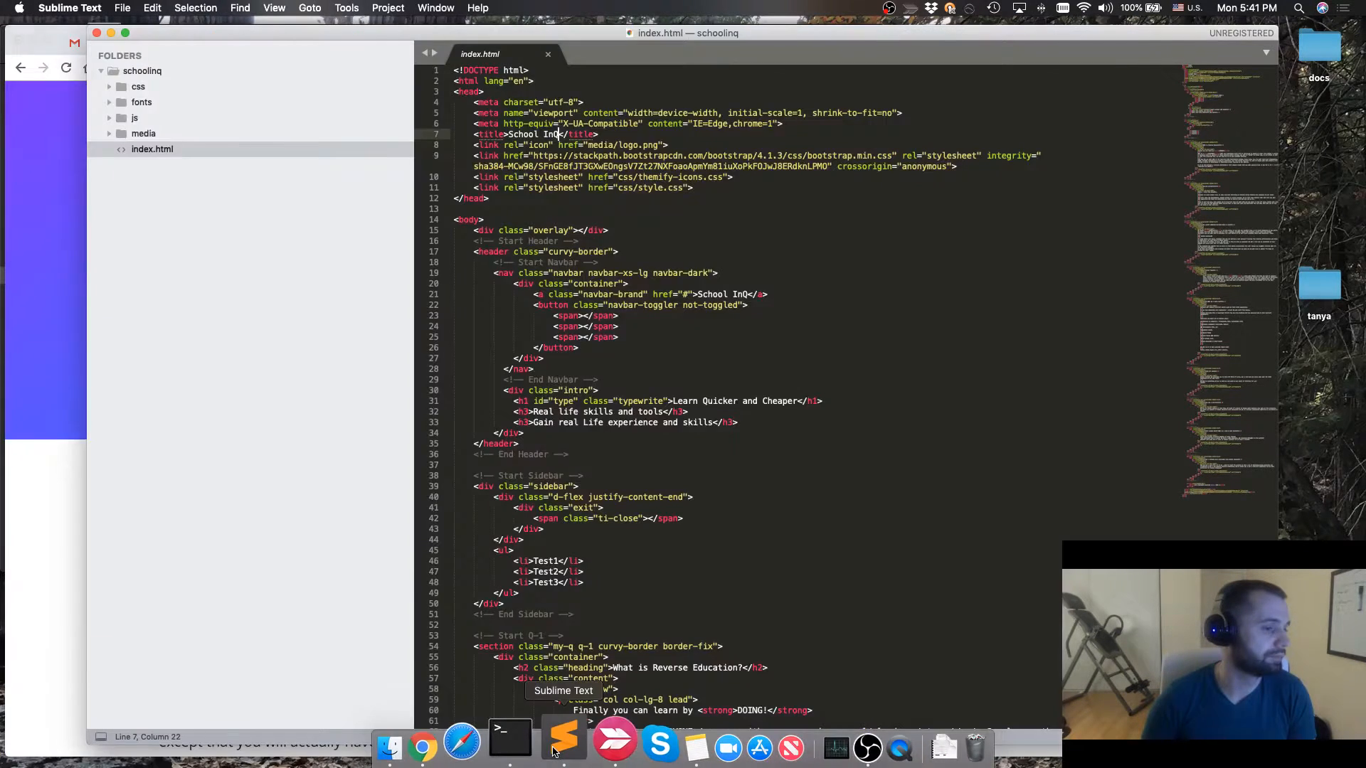
pyautogui.doubleClick(569, 422)
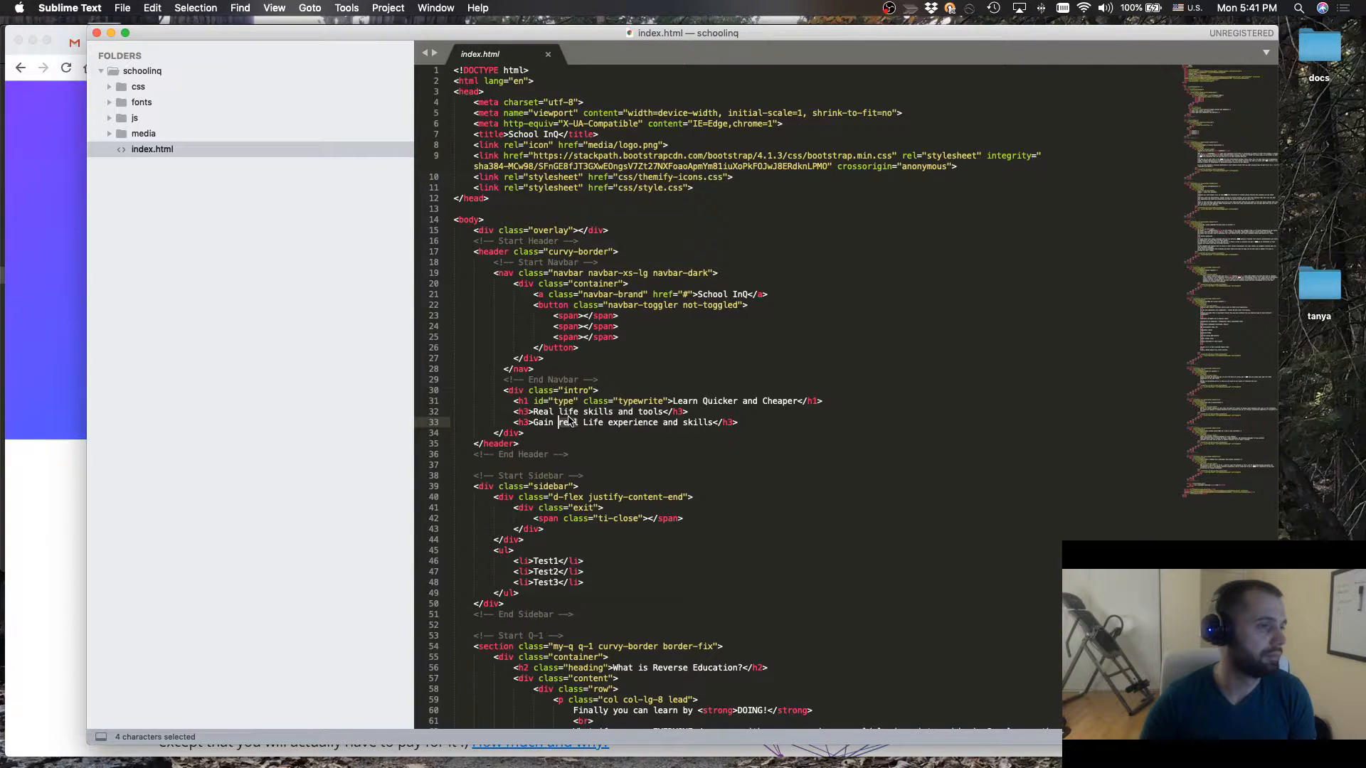
pyautogui.press('Right')
pyautogui.press('Right')
pyautogui.press('Delete')
pyautogui.press('BackSpace')
pyautogui.press('BackSpace')
pyautogui.press('BackSpace')
pyautogui.press('BackSpace')
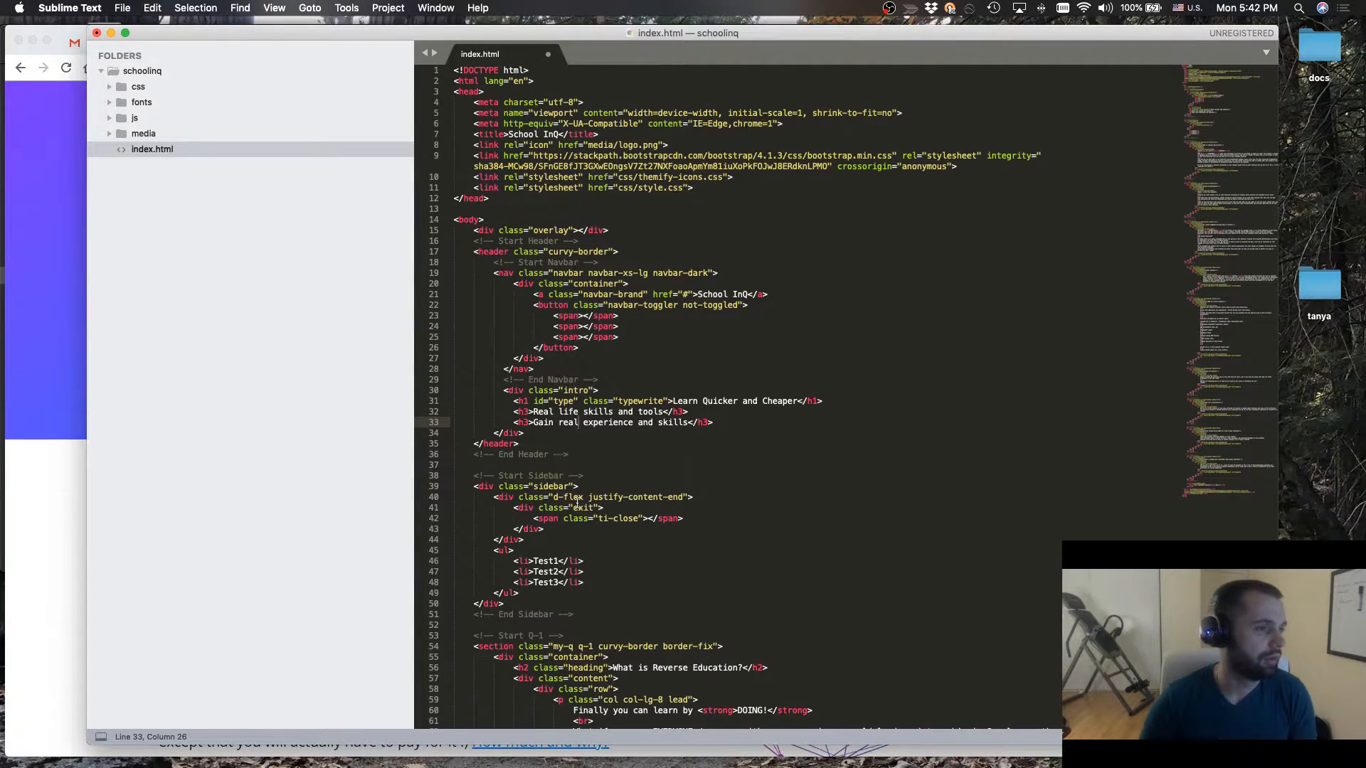
# Change the h1 heading in the intro block to "Learn Coding Skills Quicker" and save index.html
pyautogui.moveTo(740, 401); pyautogui.dragTo(798, 402)
pyautogui.press('BackSpace')
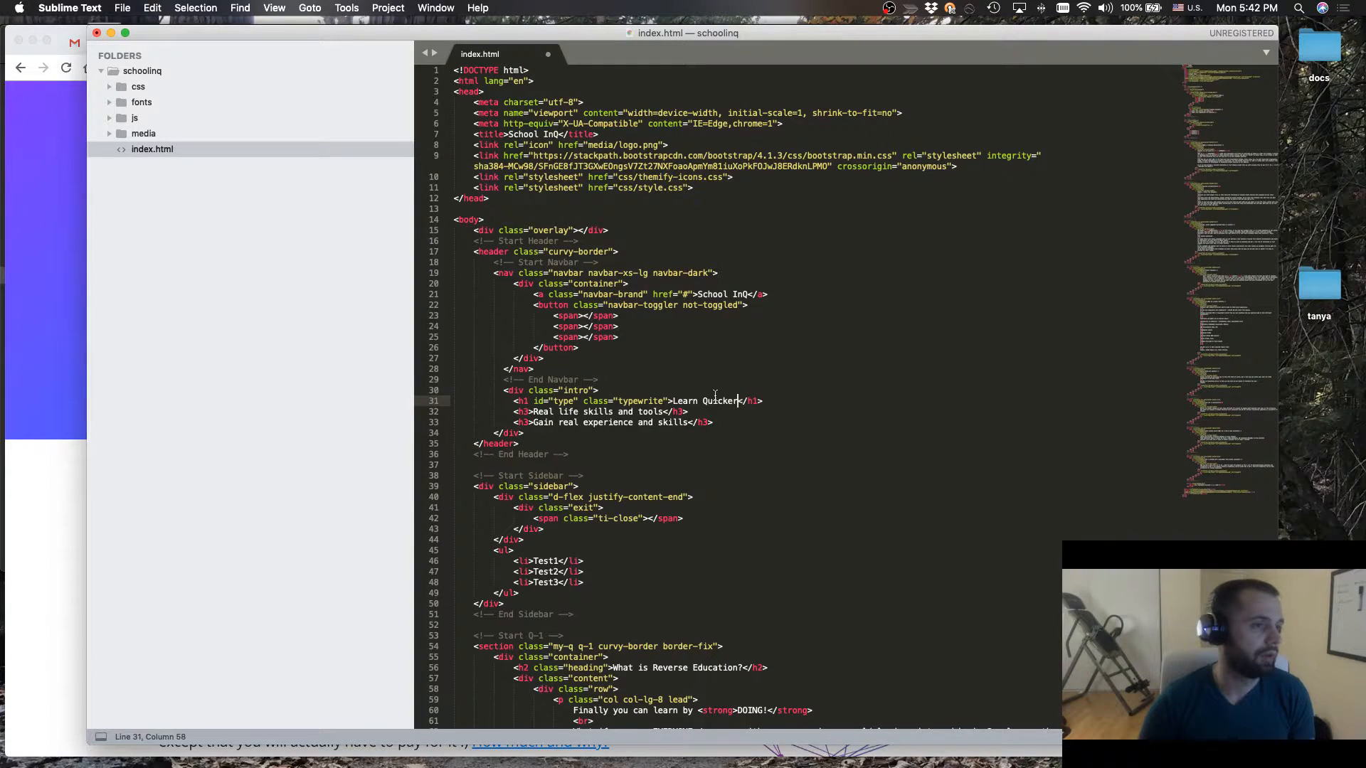
pyautogui.click(703, 401)
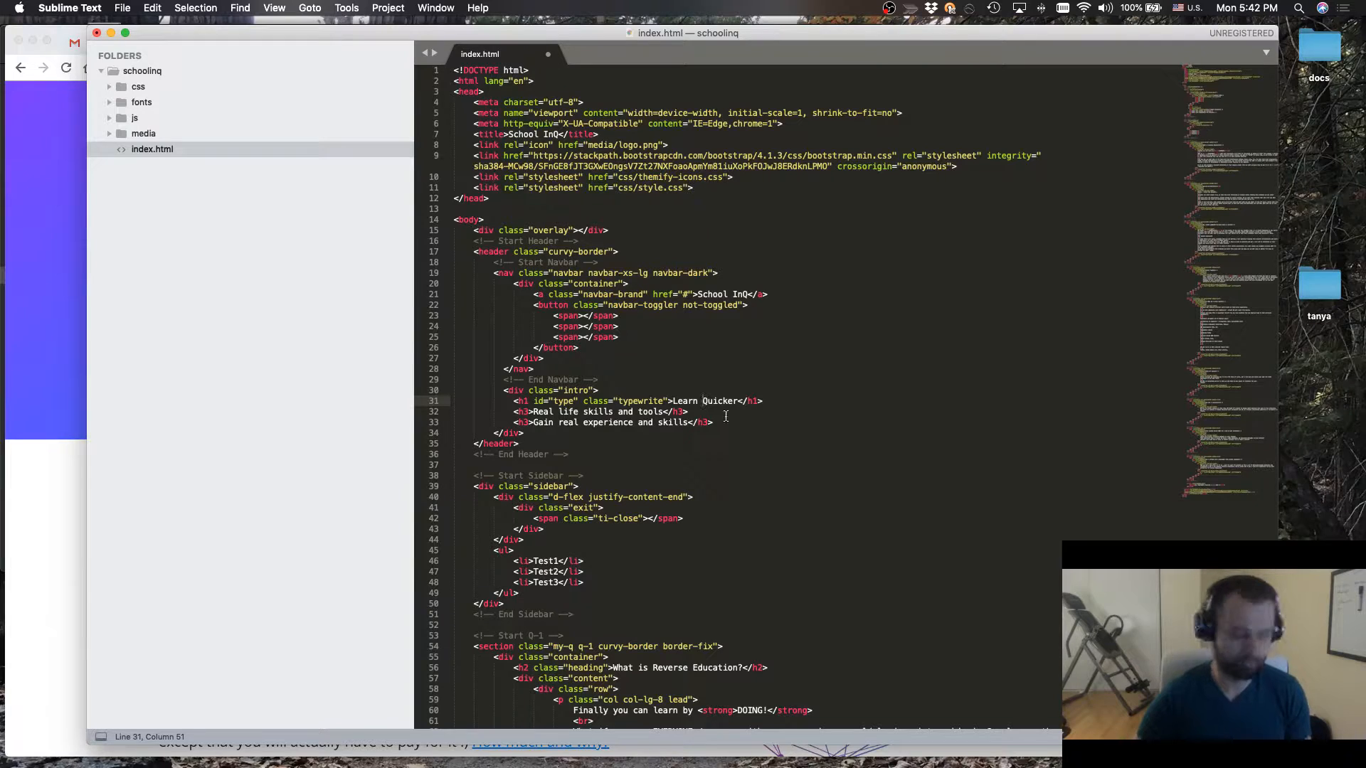
pyautogui.write('Coding')
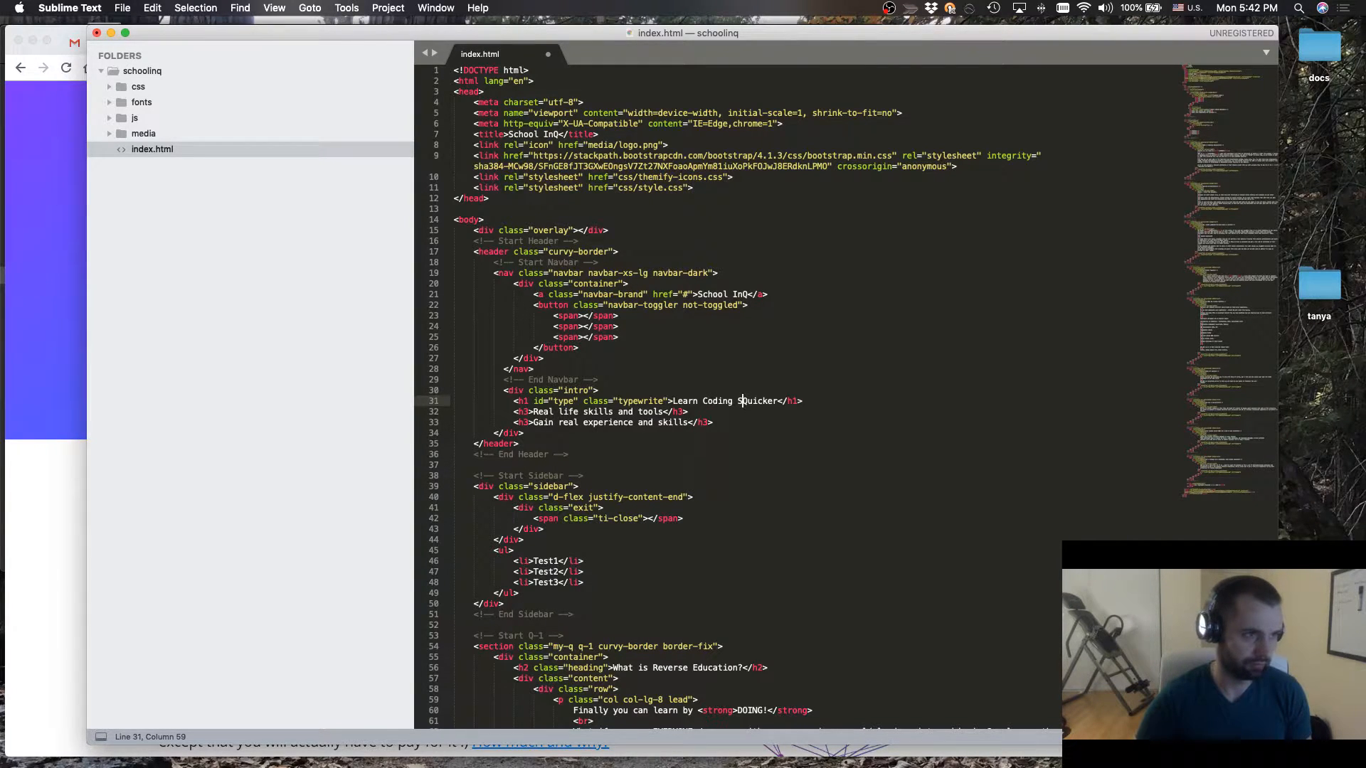
pyautogui.write(' Skills')
pyautogui.press('super+s')
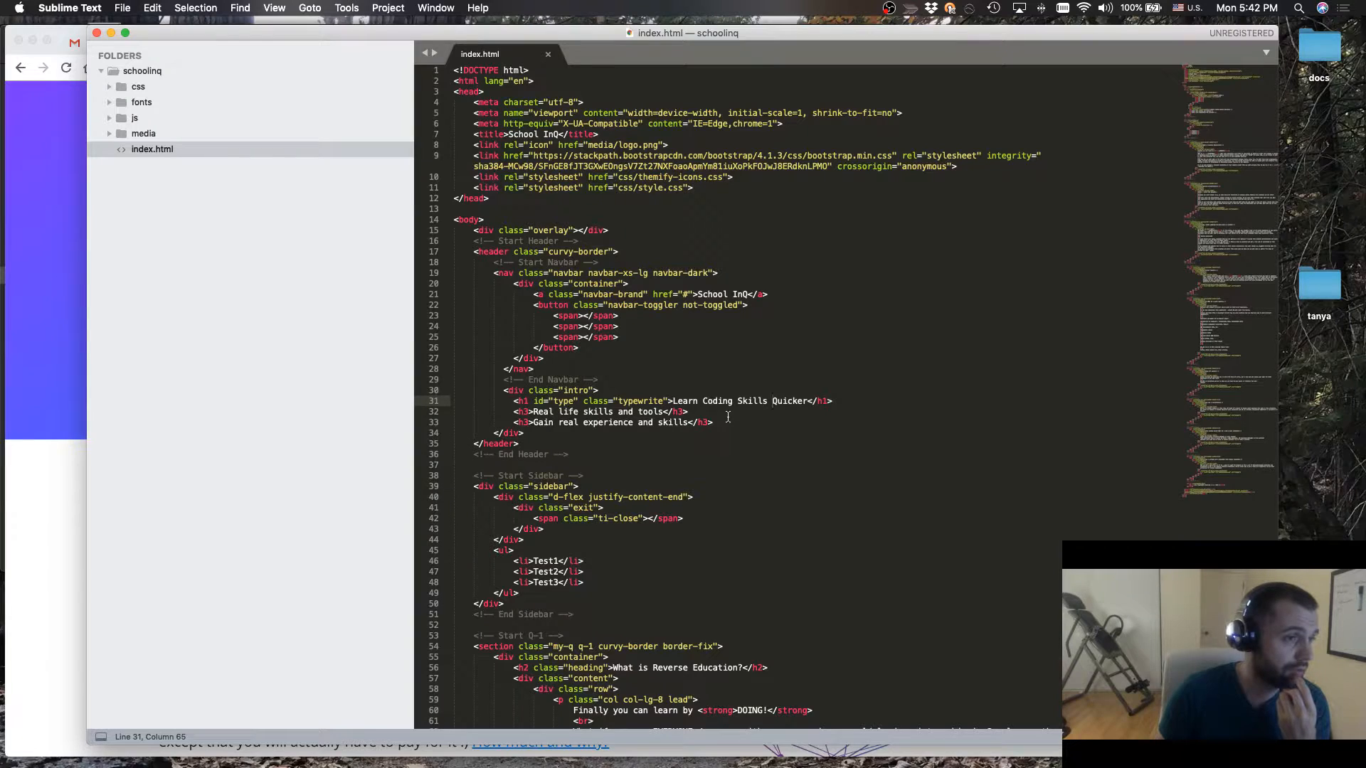
# Switch to Chrome and view the intro heading on the live schoolinq.com page
pyautogui.click(43, 472)
pyautogui.scroll(5, 391, 359)
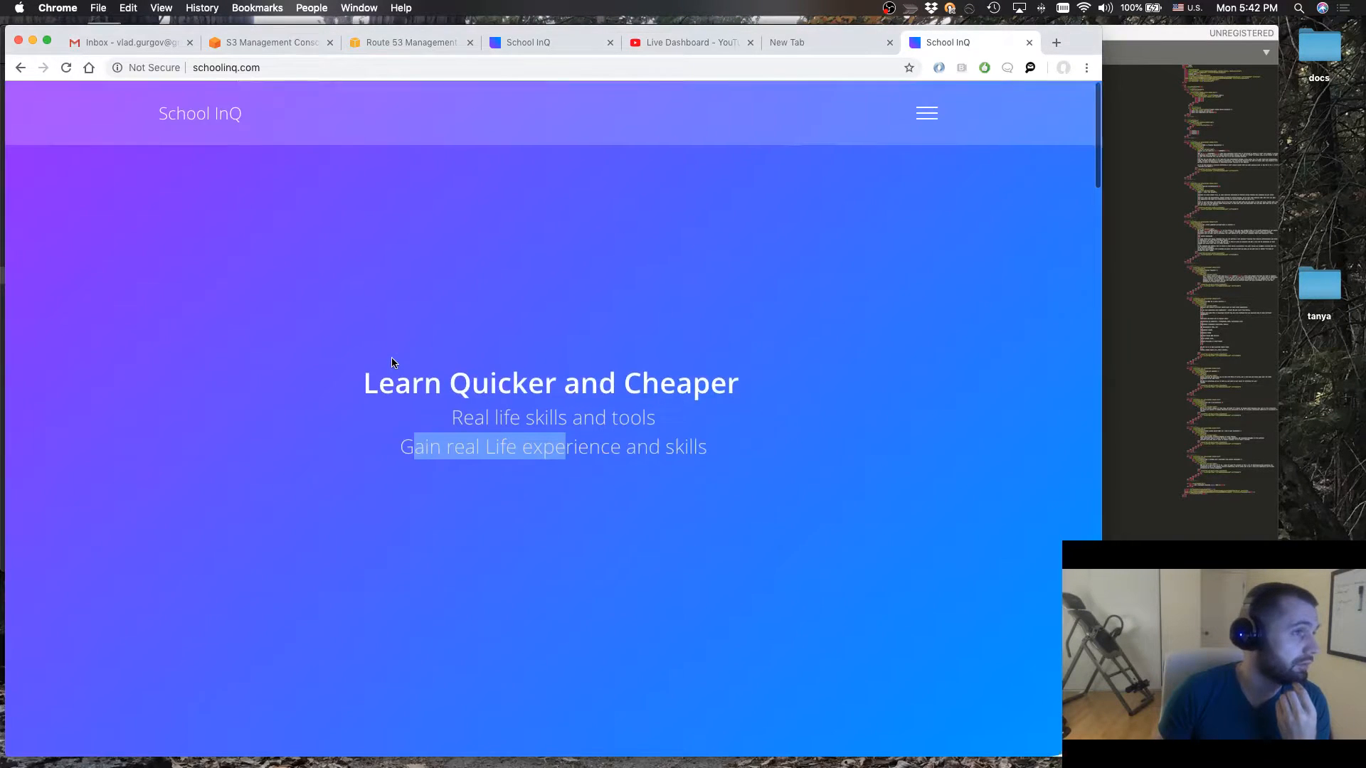
pyautogui.moveTo(610, 764)
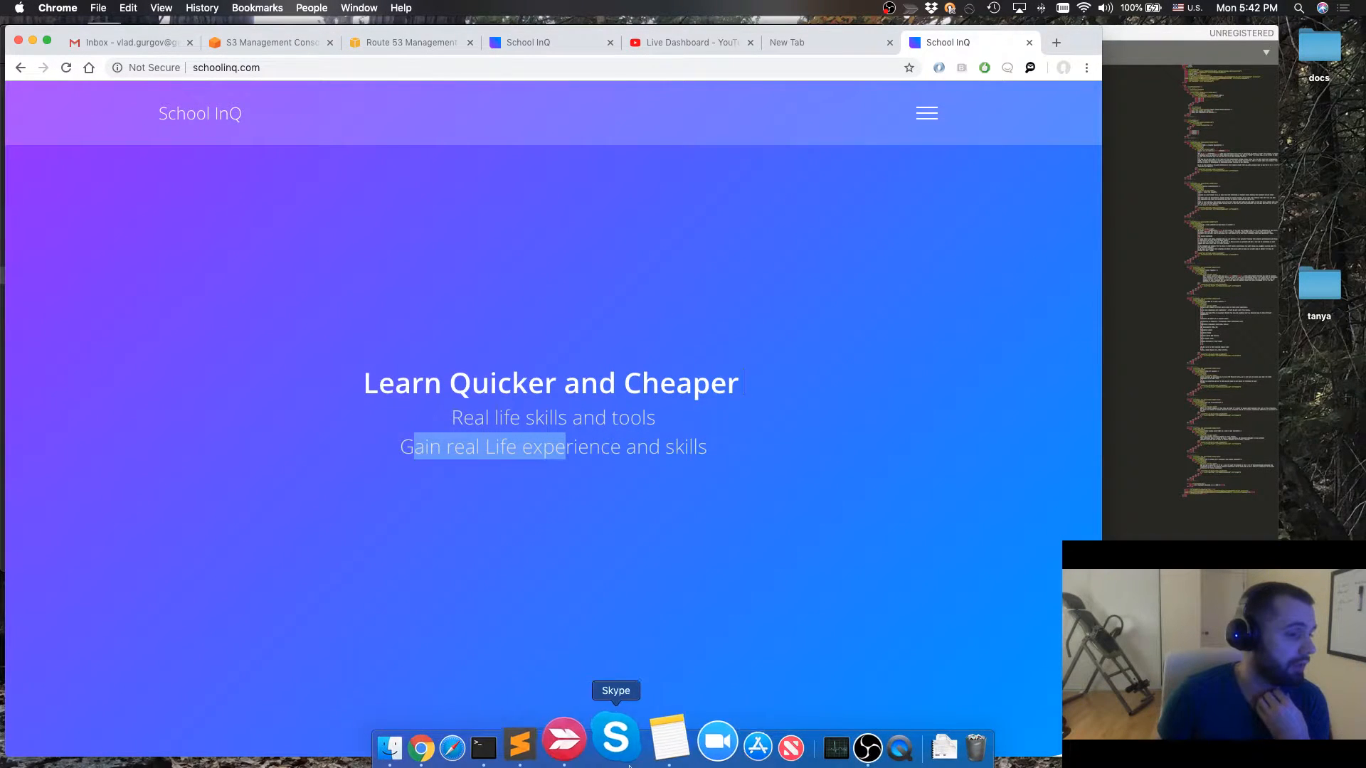
# Switch to Terminal, start a local web server in the schoolinq folder with "python3 -m http.server", and highlight that command
pyautogui.click(527, 761)
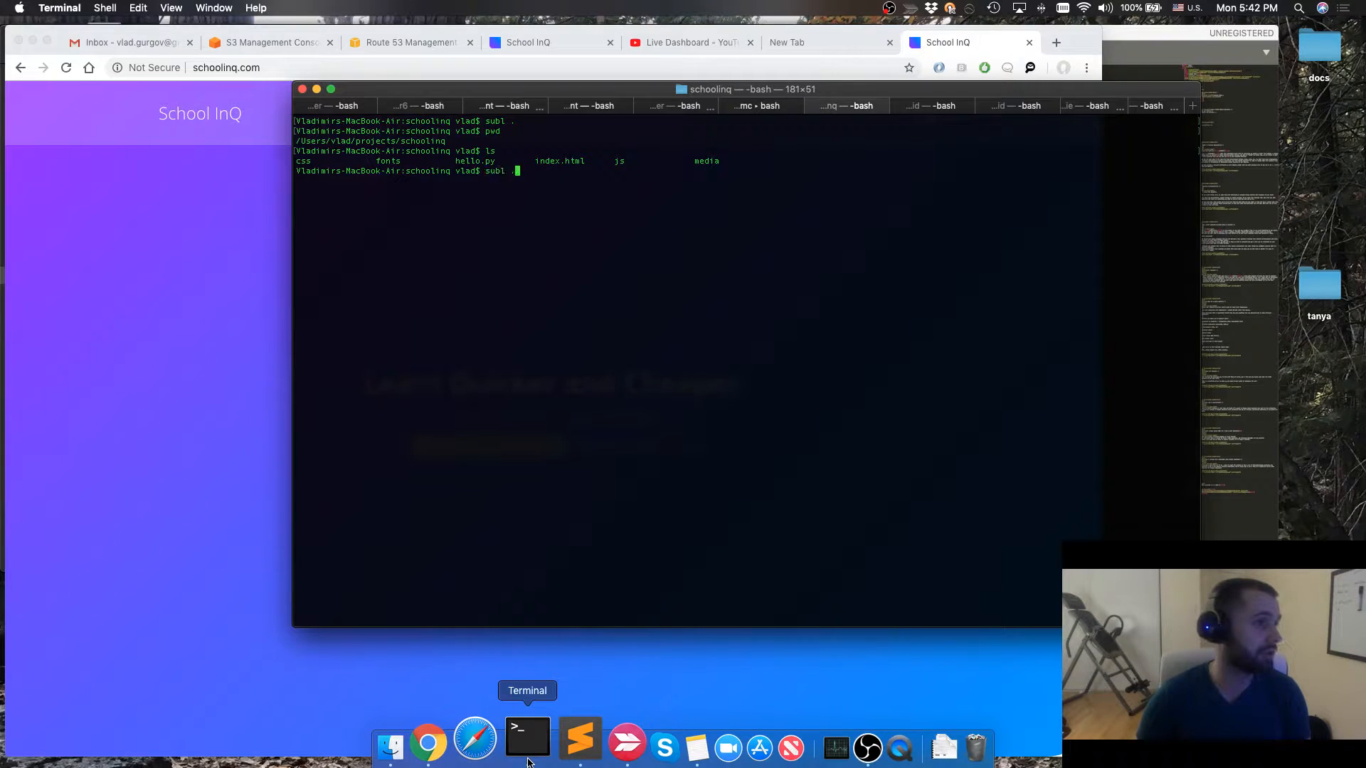
pyautogui.press('Up')
pyautogui.press('Up')
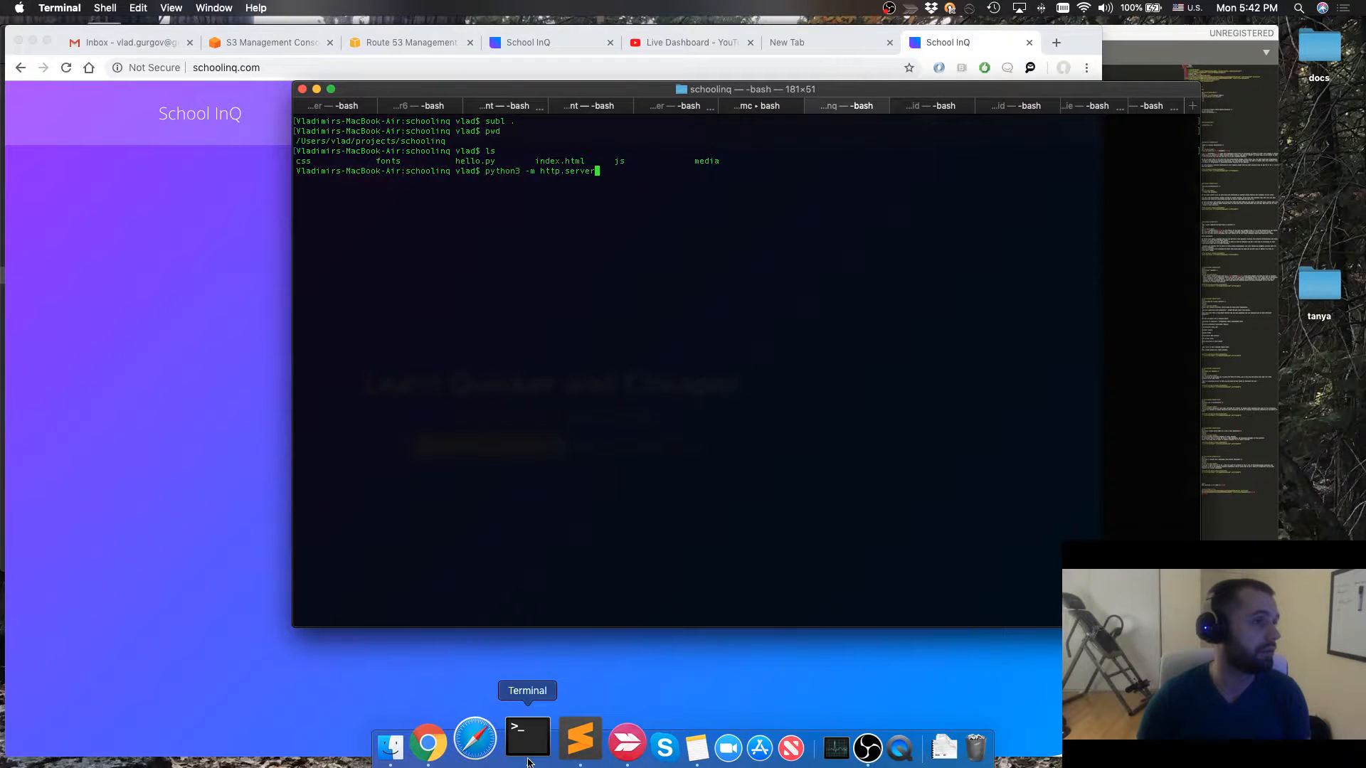
pyautogui.press('Return')
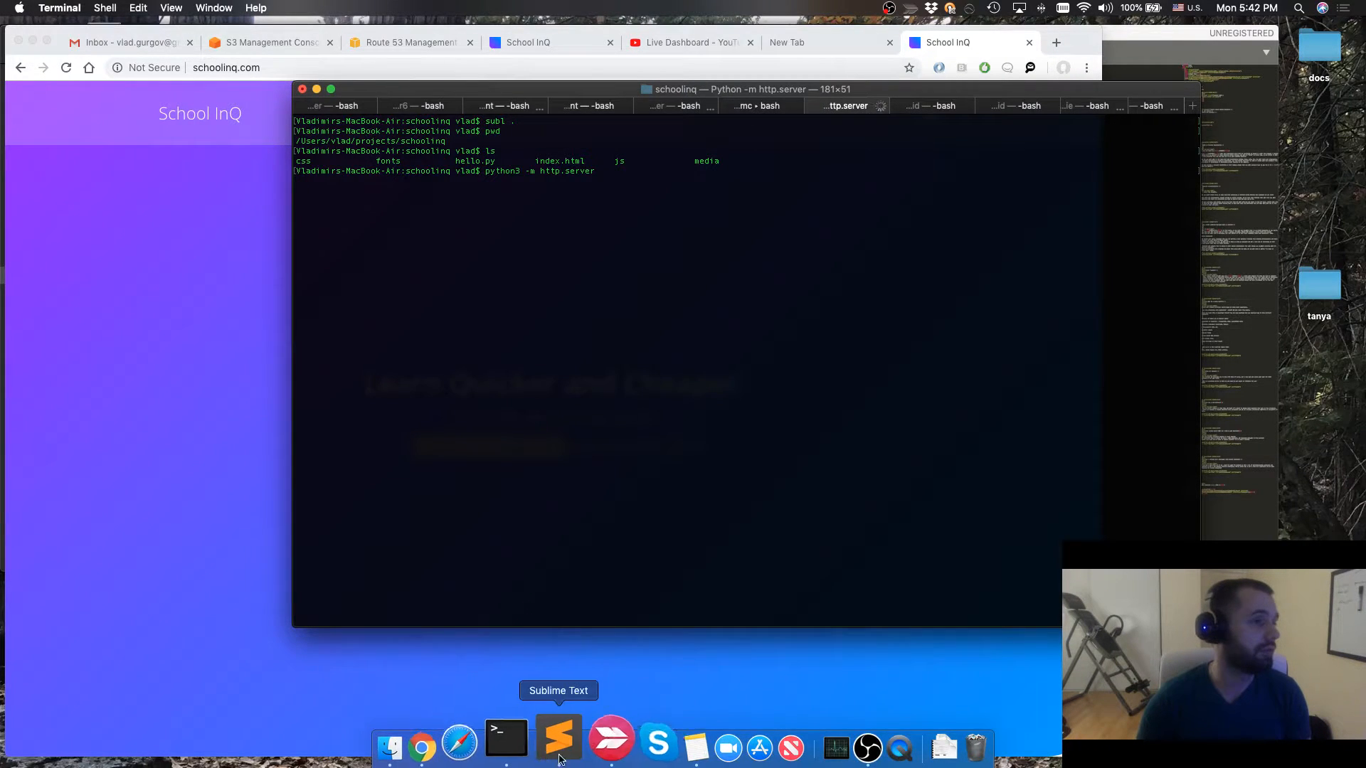
pyautogui.moveTo(485, 172); pyautogui.dragTo(599, 172)
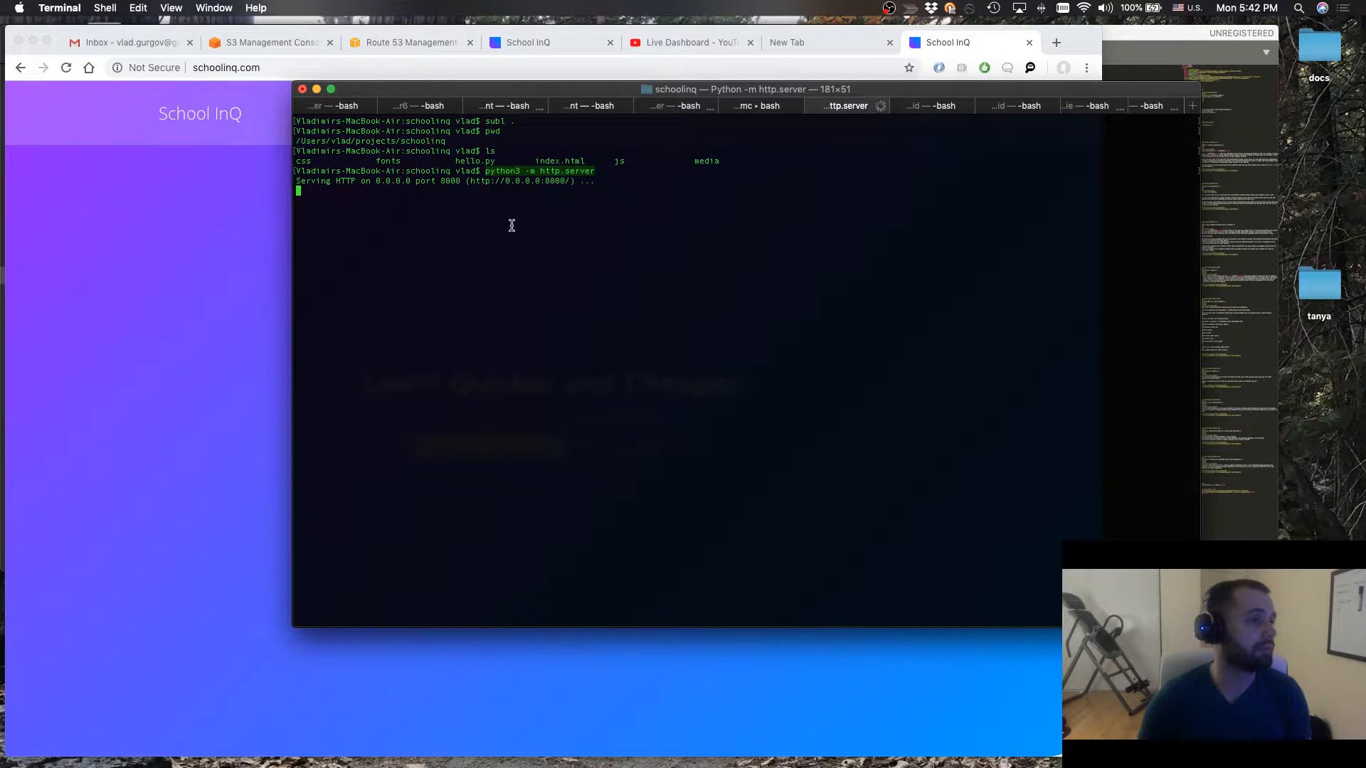
# Switch to Chrome and open localhost:8000 in a new browser tab
pyautogui.click(210, 322)
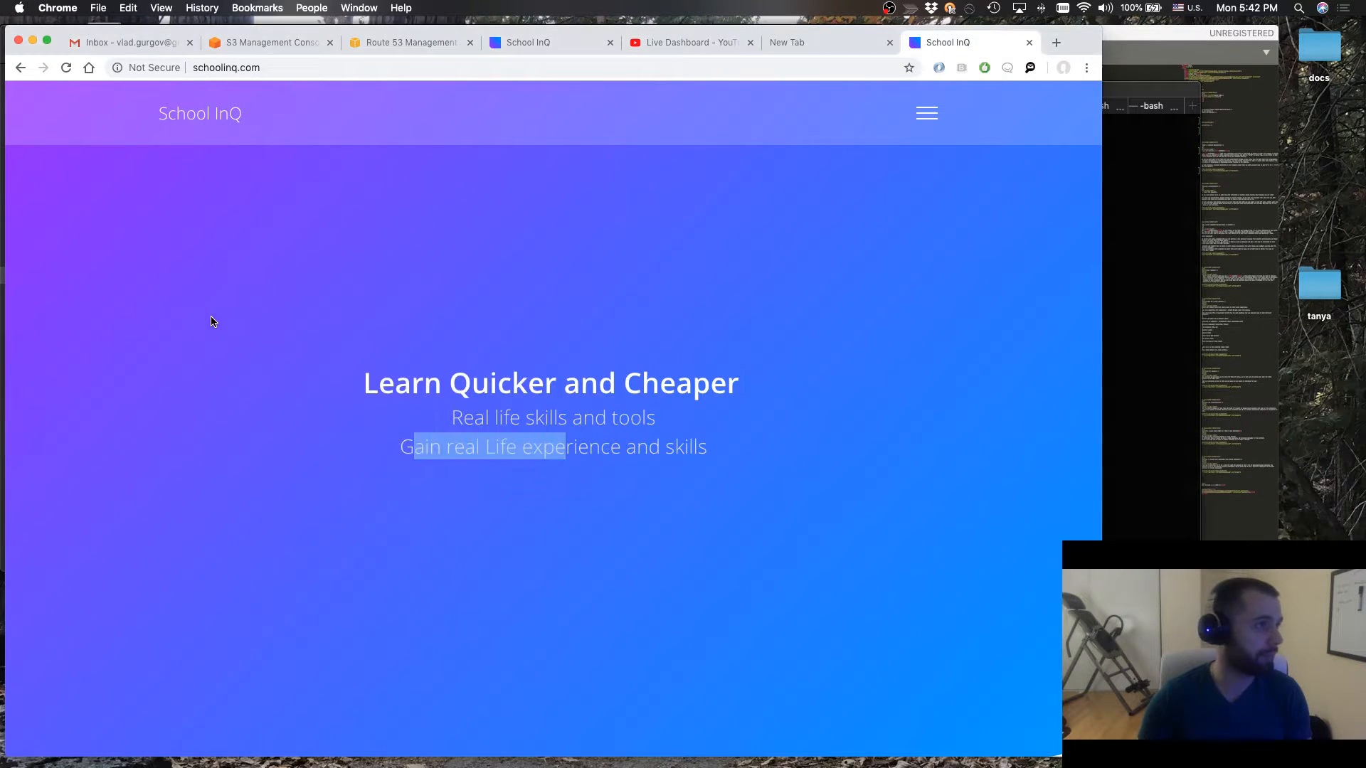
pyautogui.press('super+t')
pyautogui.write('localhost:8000')
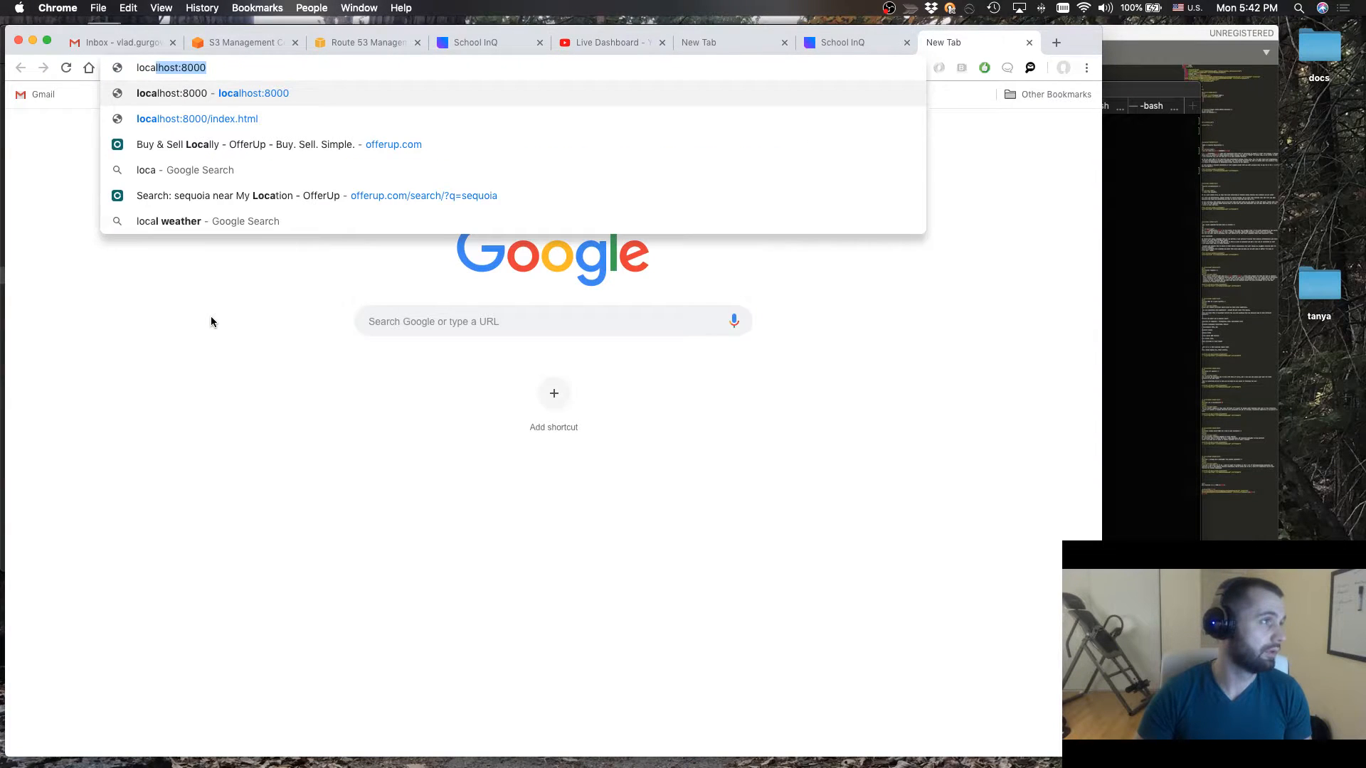
pyautogui.press('Return')
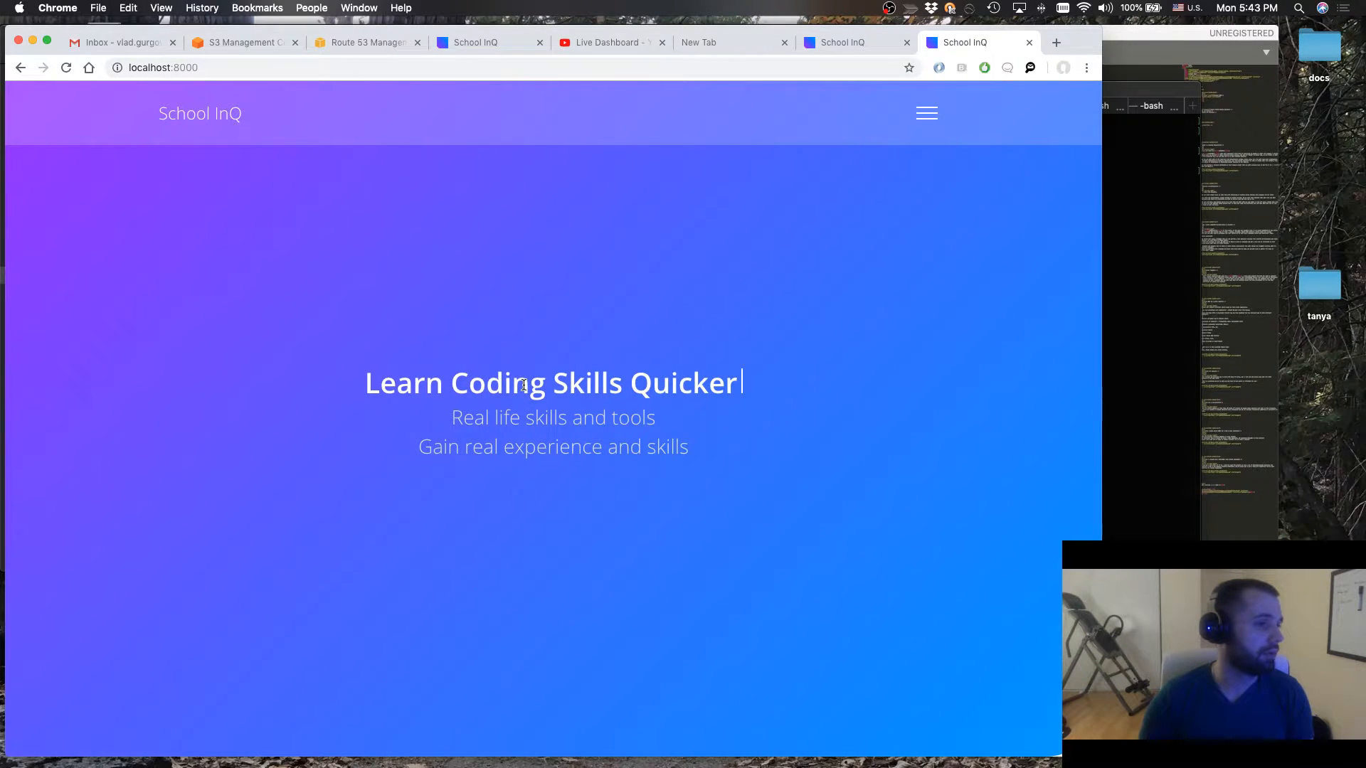
# Compare the intro heading on the localhost:8000 page with the one on the live schoolinq.com page
pyautogui.moveTo(381, 384); pyautogui.dragTo(745, 386)
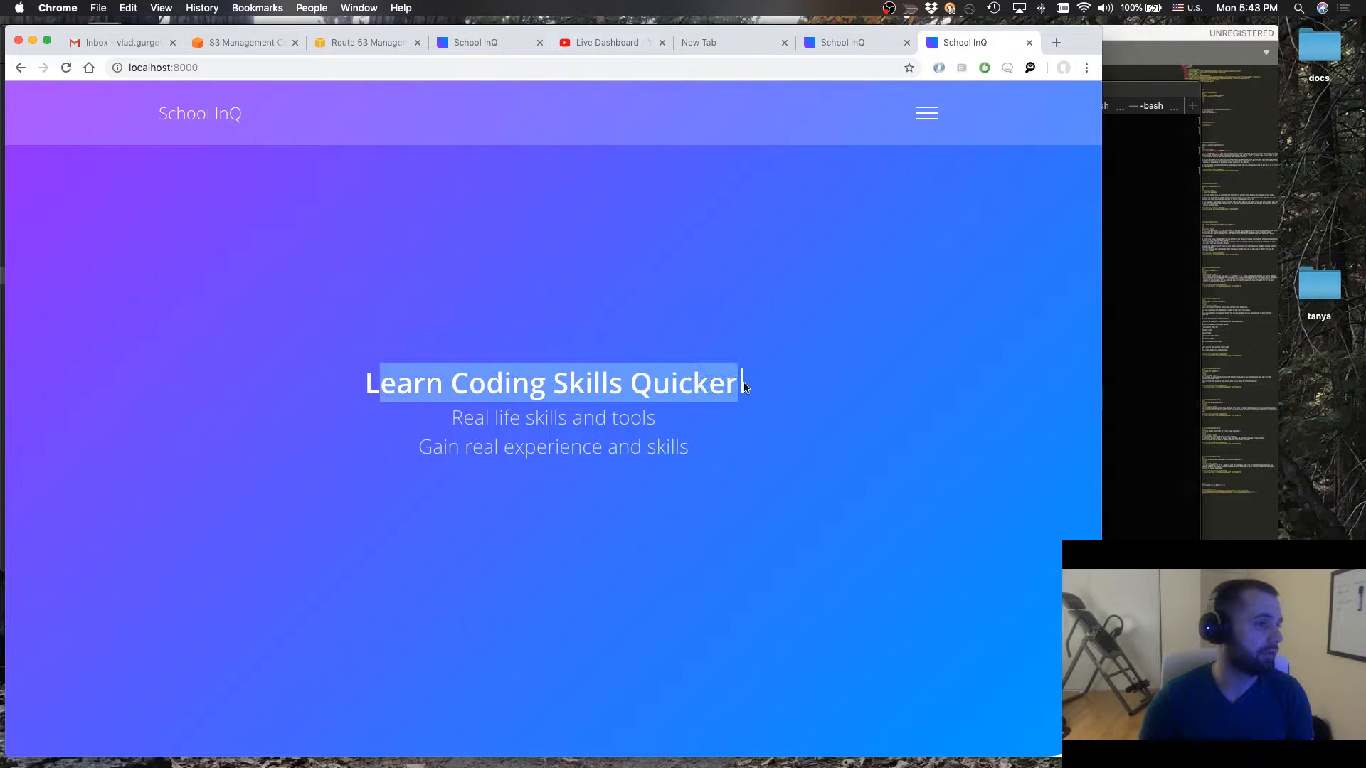
pyautogui.scroll(-3, 740, 388)
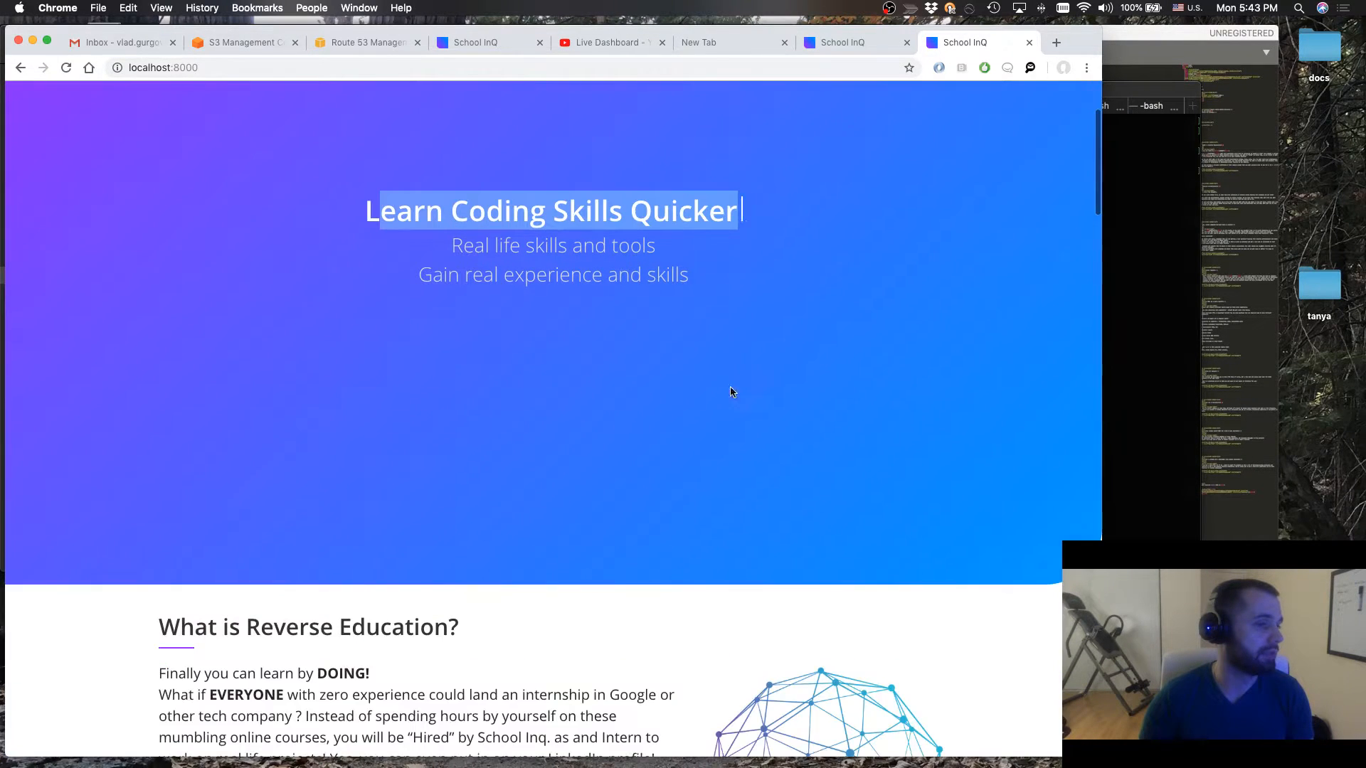
pyautogui.click(842, 45)
pyautogui.click(626, 334)
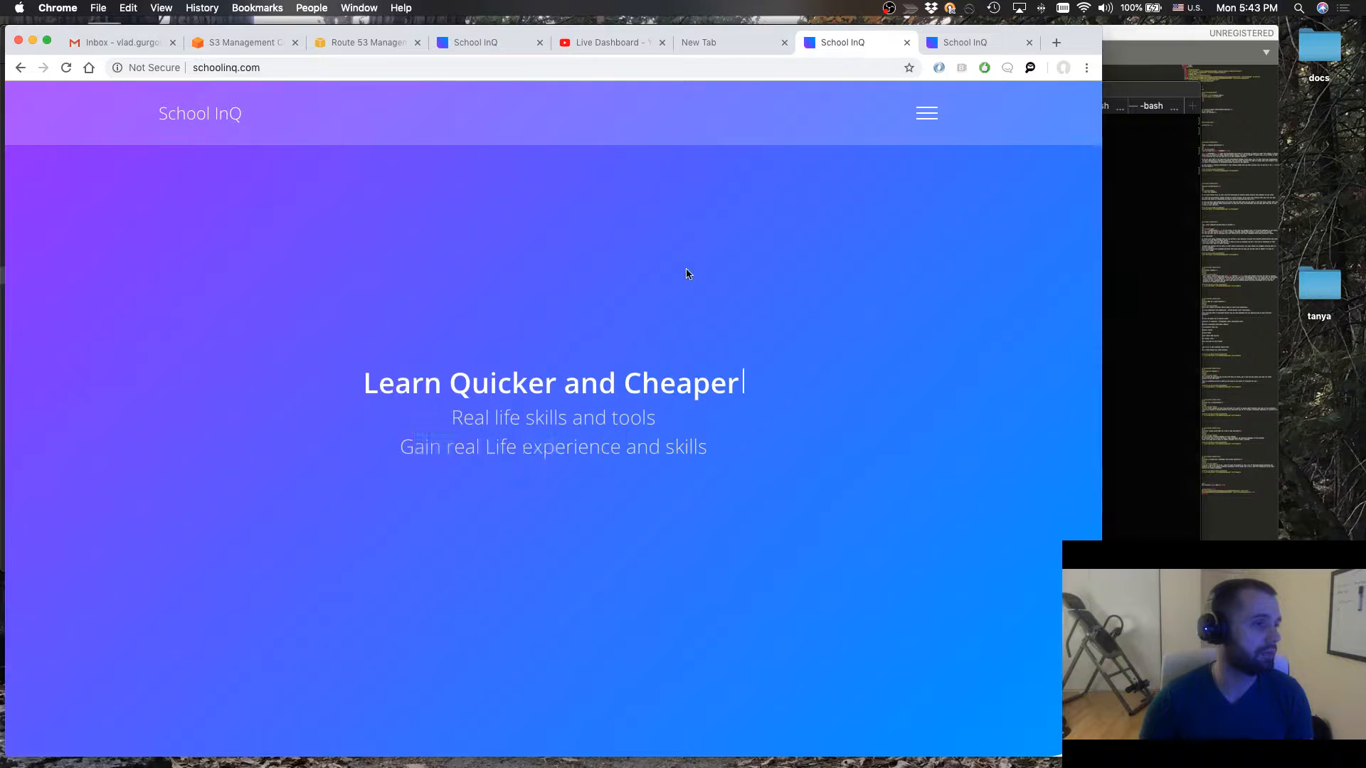
pyautogui.click(952, 43)
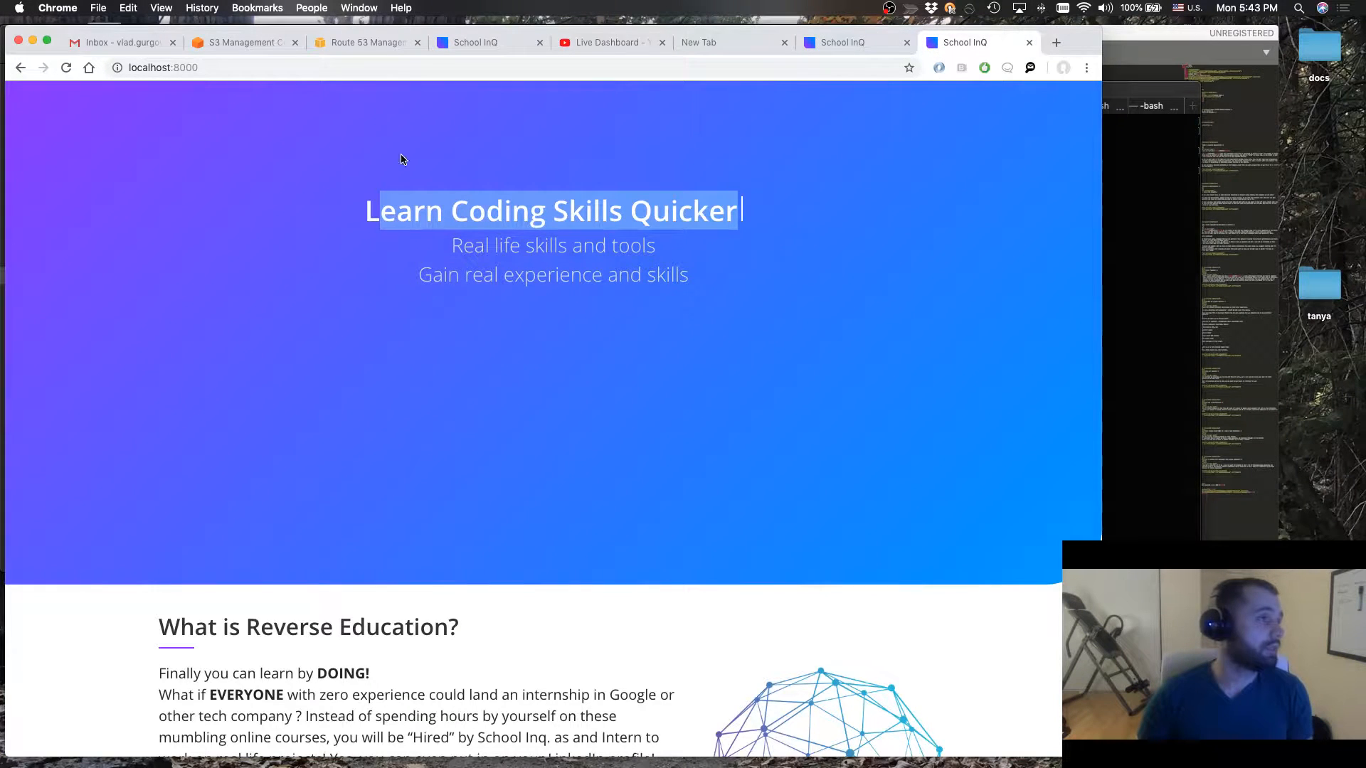
# View the schoolinq.com bucket's file list in the S3 console, check the server log in Terminal, and return to Sublime Text
pyautogui.click(245, 44)
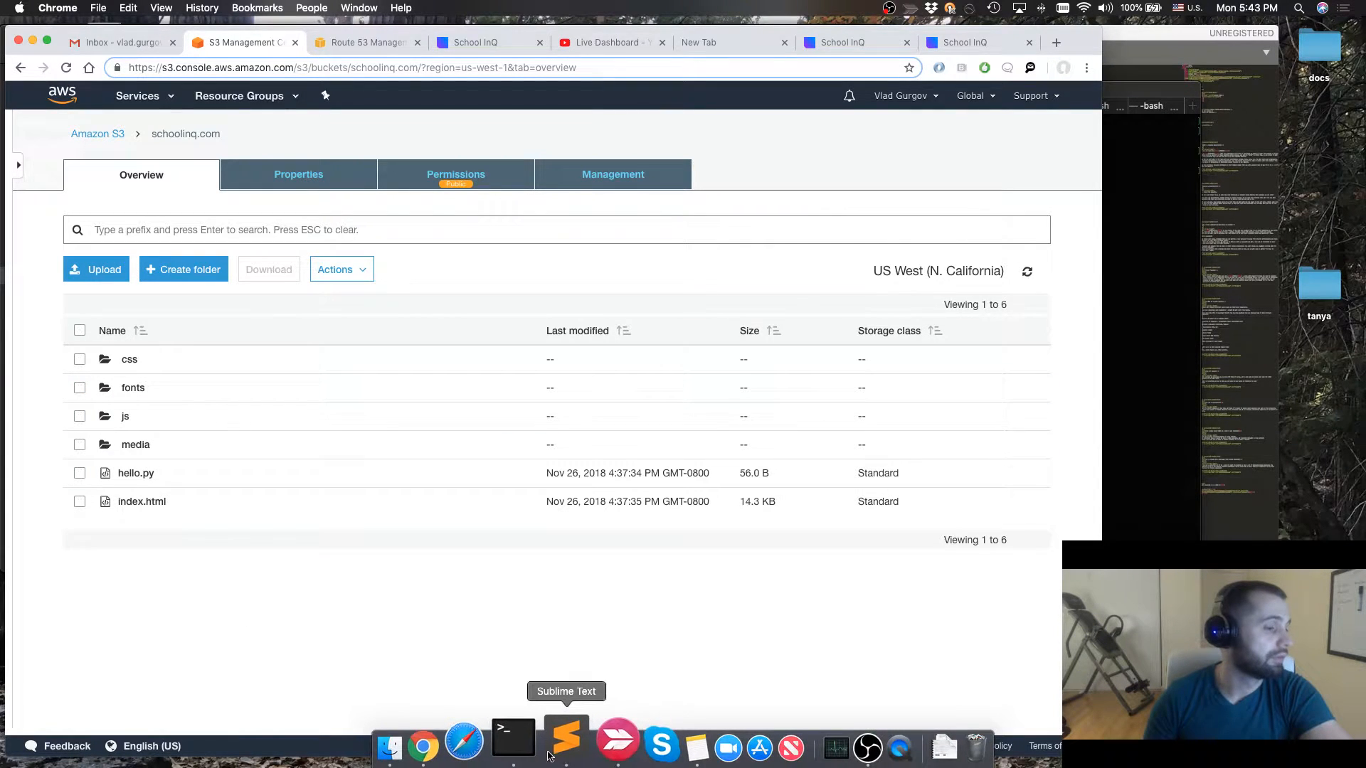
pyautogui.click(537, 754)
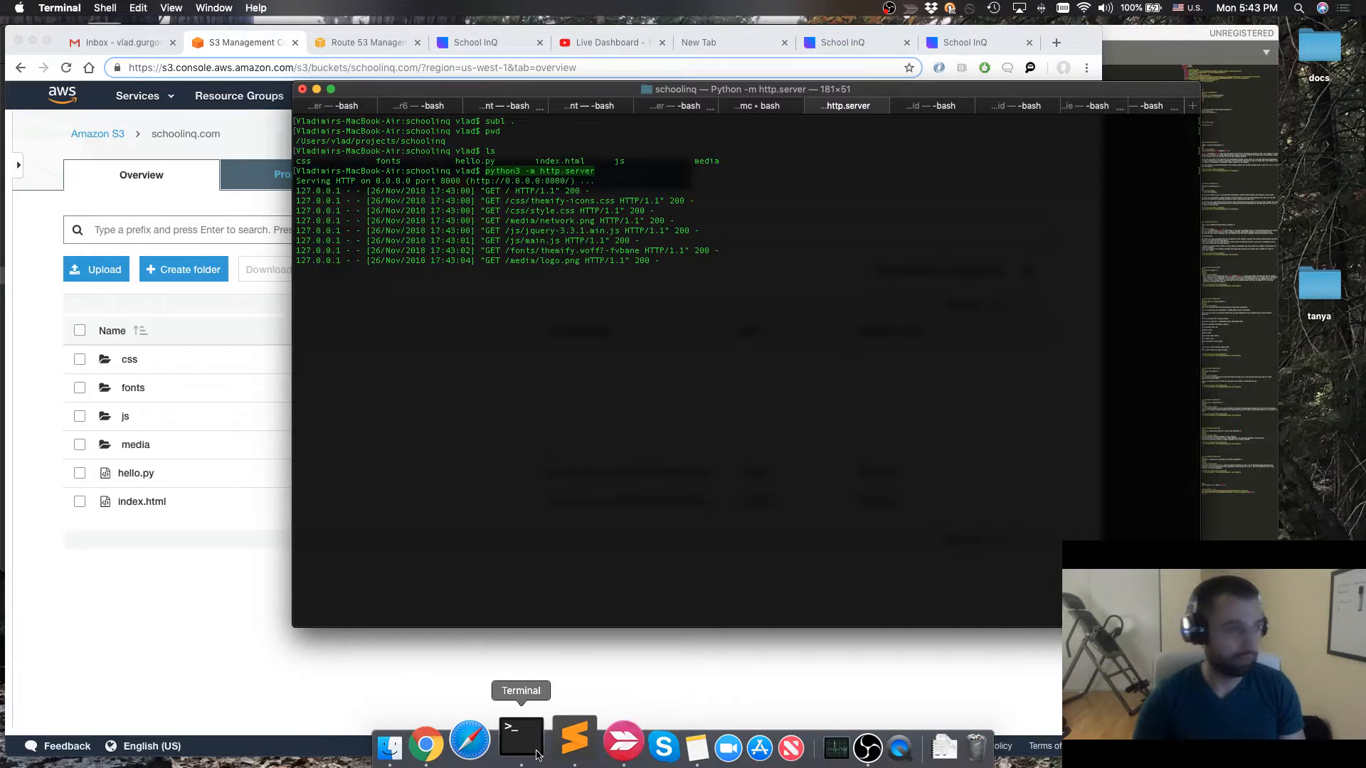
pyautogui.click(573, 750)
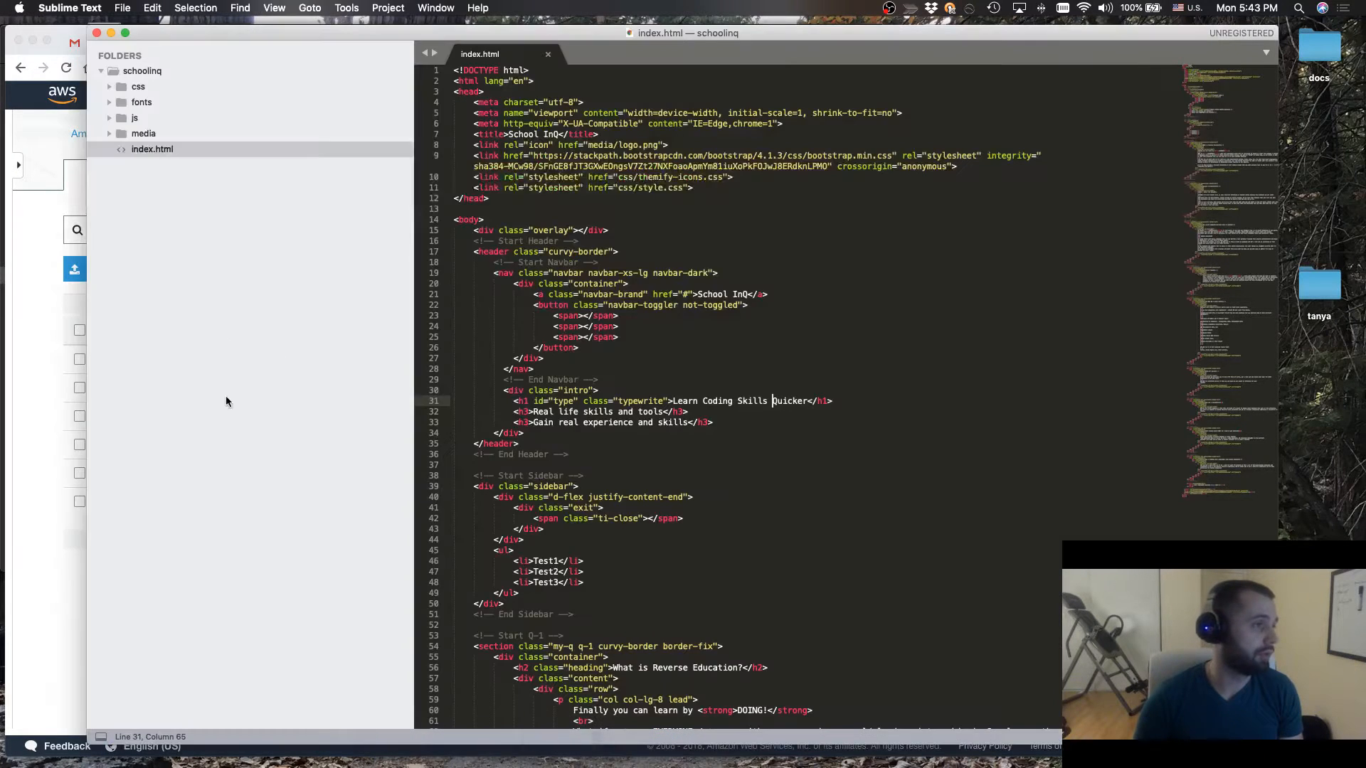
# Switch to Chrome and add the schoolinq folder's css, fonts, js, media and index.html from Finder to a new S3 upload
pyautogui.click(19, 412)
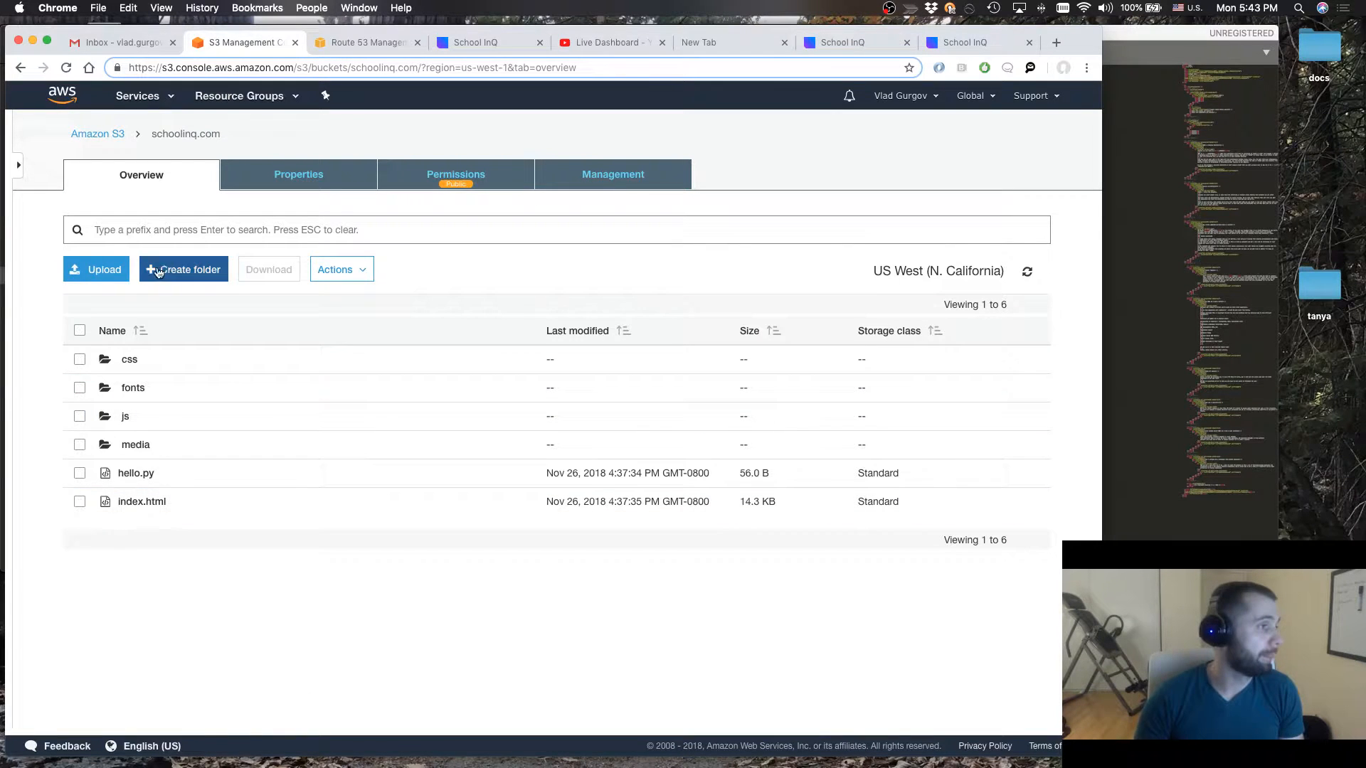
pyautogui.click(104, 273)
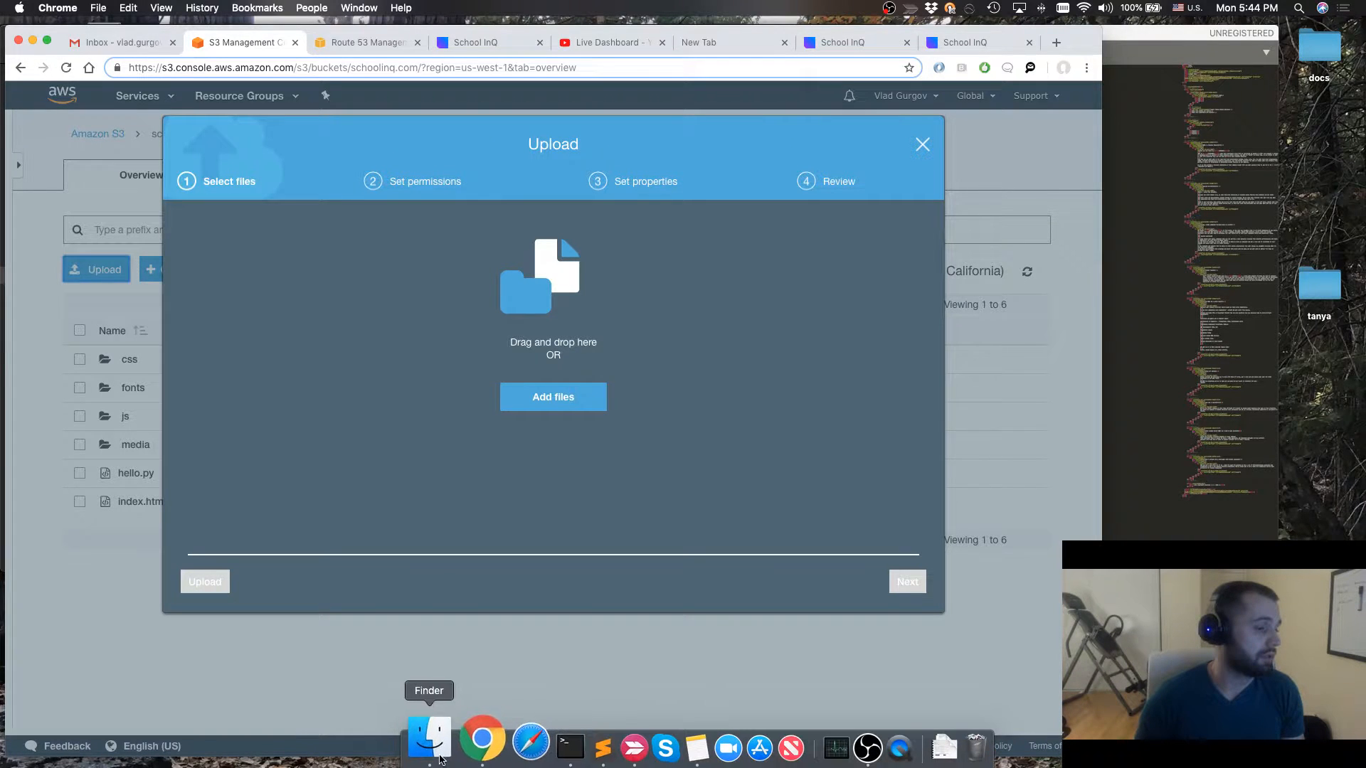
pyautogui.click(439, 759)
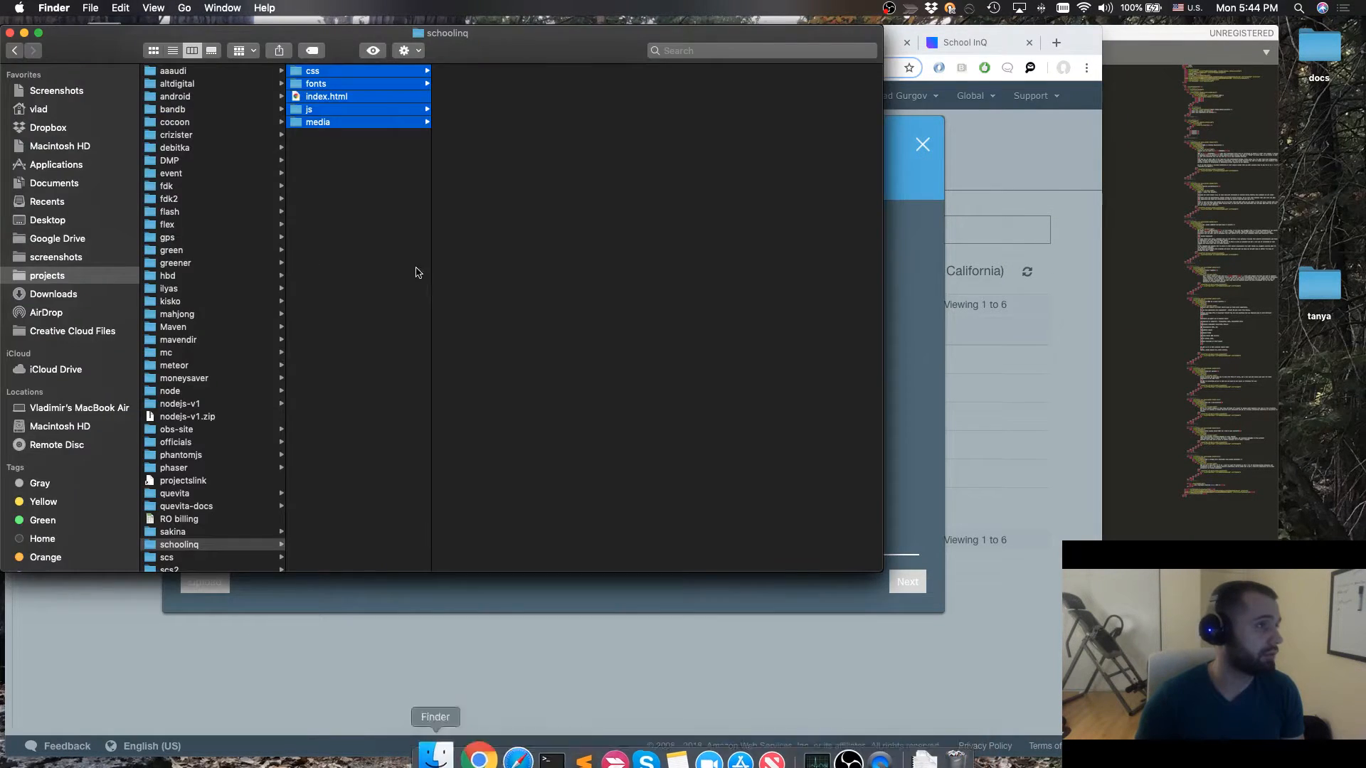
pyautogui.moveTo(366, 103); pyautogui.dragTo(558, 334)
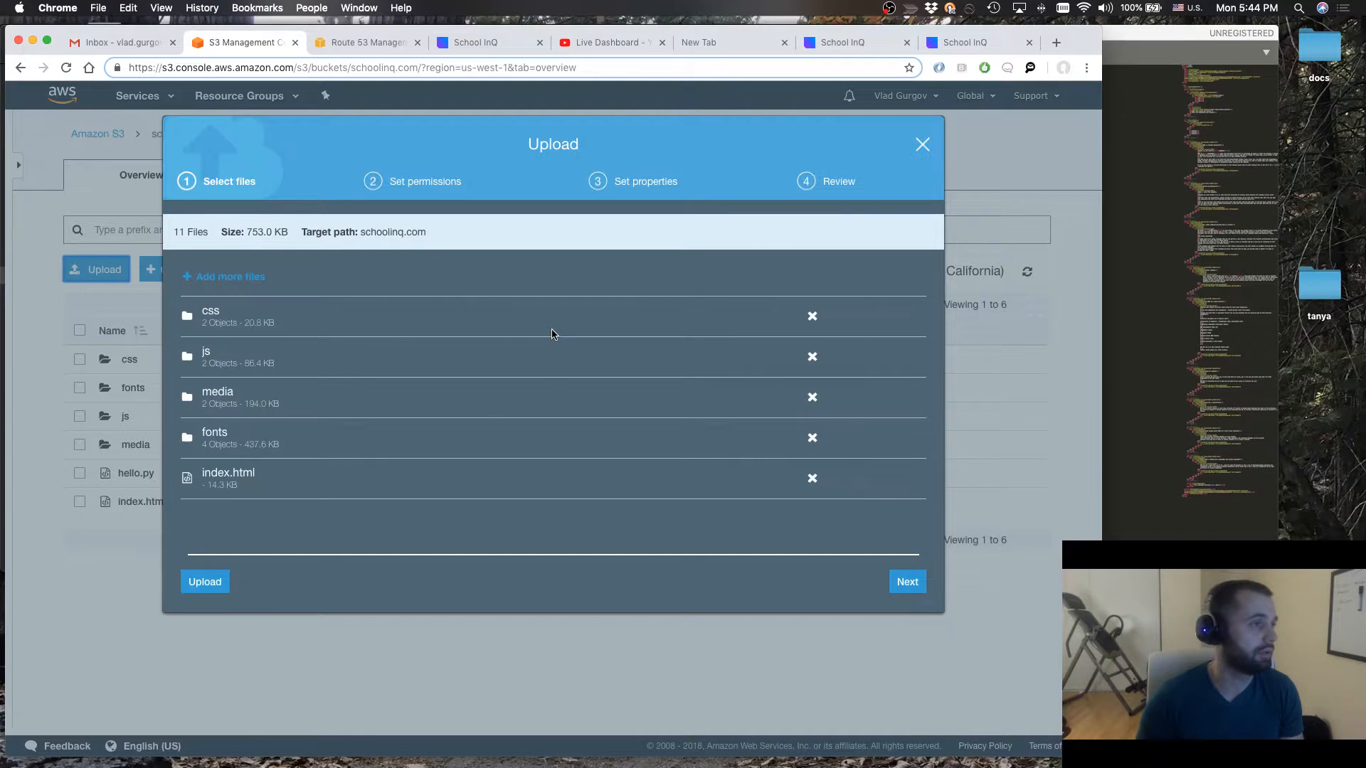
# Upload the added files without granting public read access, keeping the default Standard storage class
pyautogui.click(908, 582)
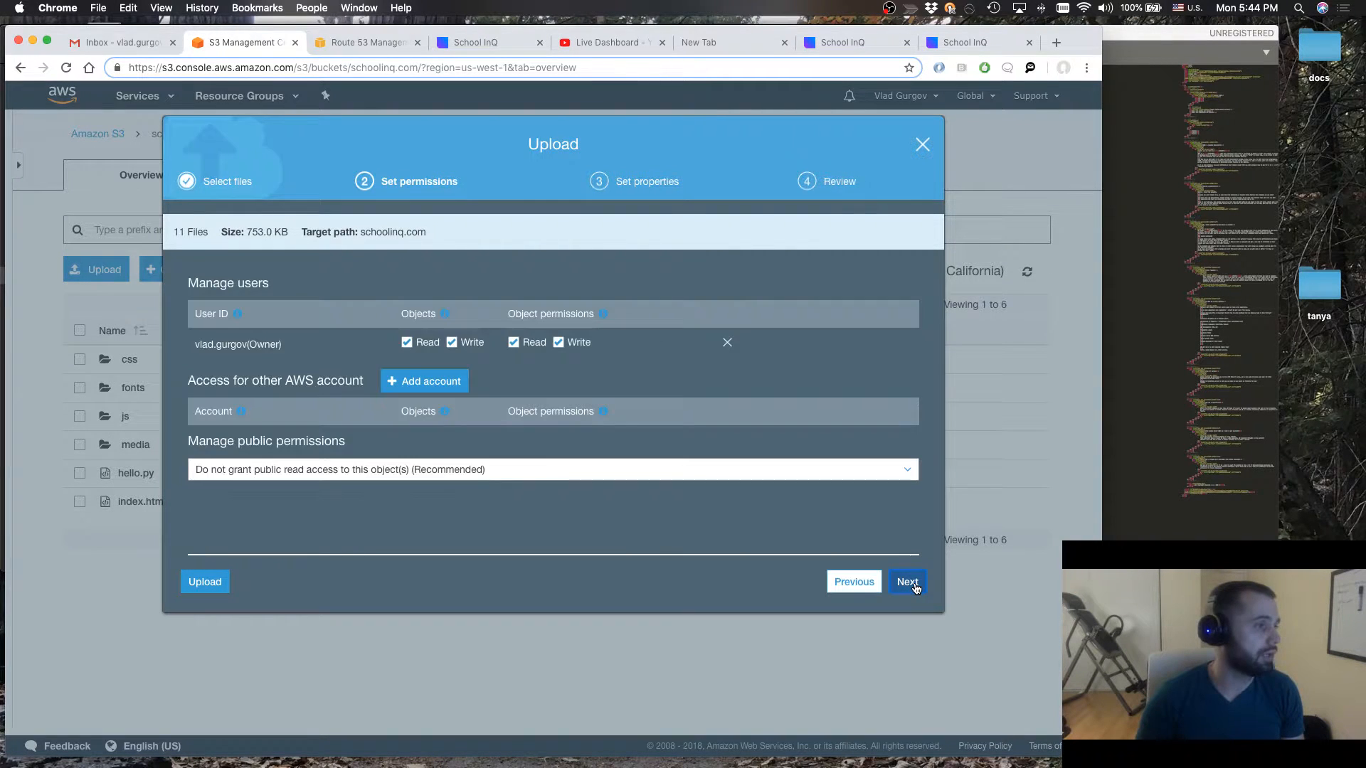
pyautogui.click(422, 476)
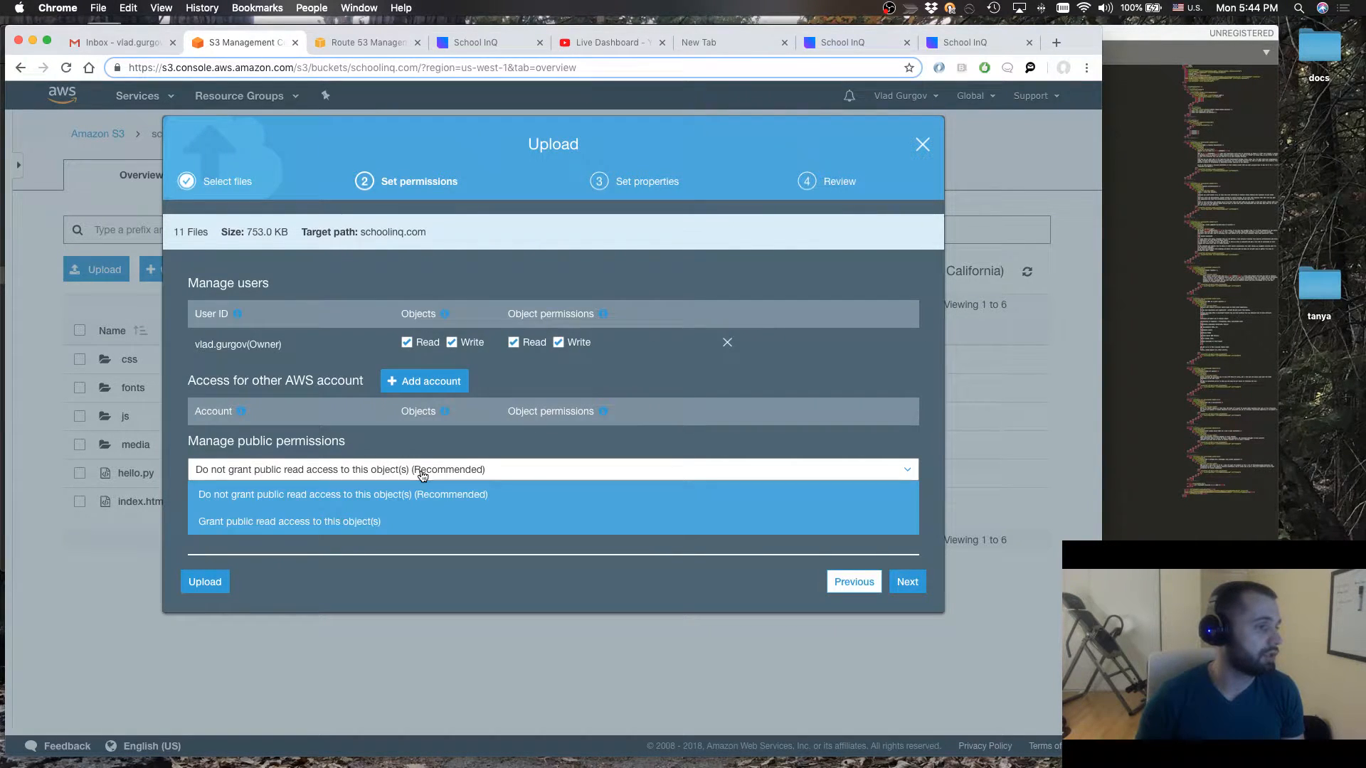
pyautogui.click(302, 496)
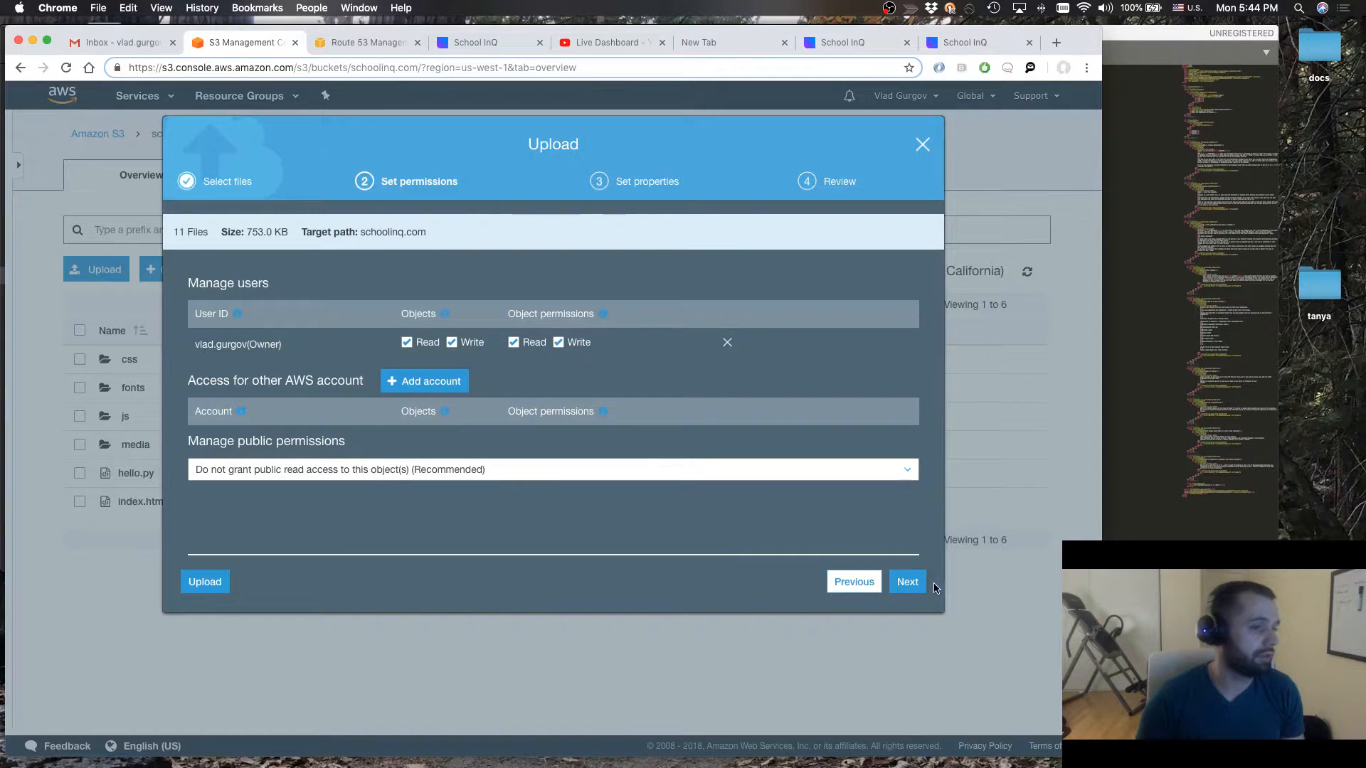
pyautogui.click(915, 588)
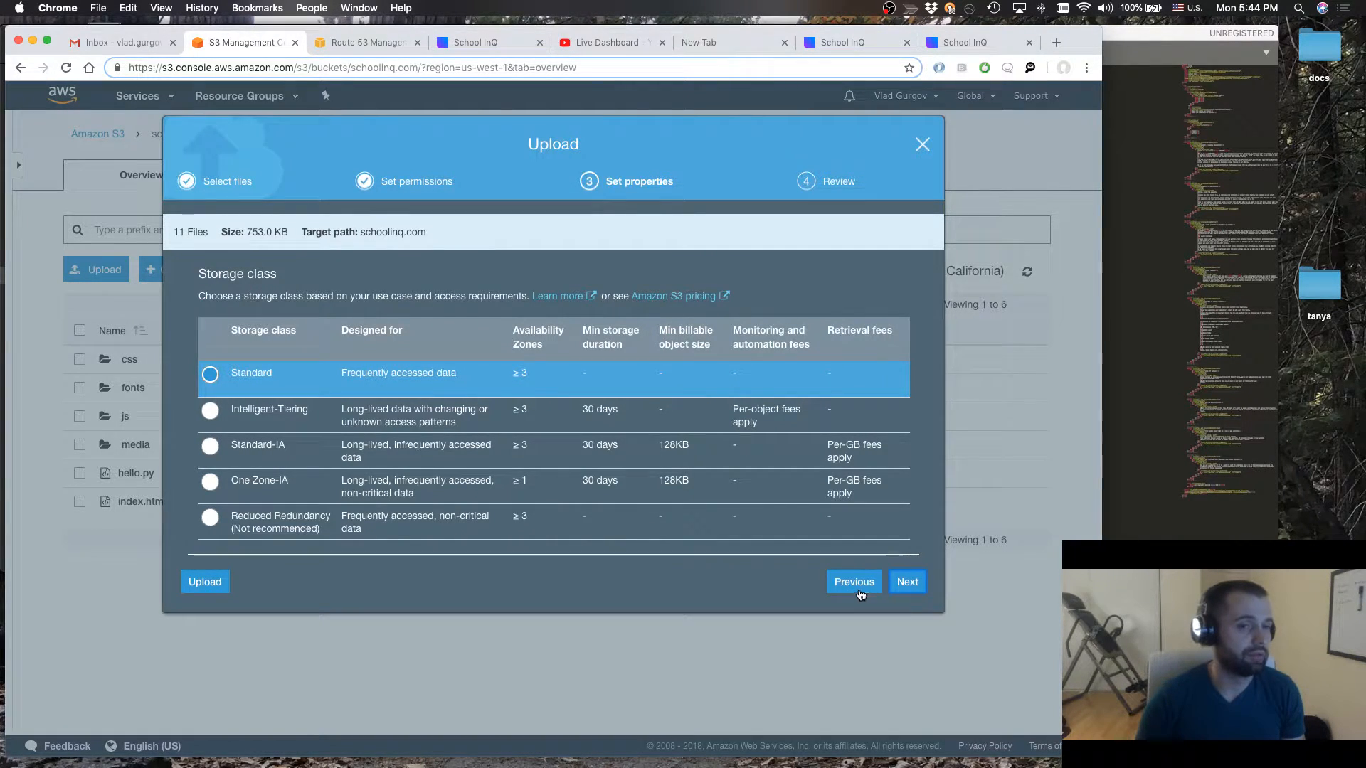
pyautogui.click(904, 593)
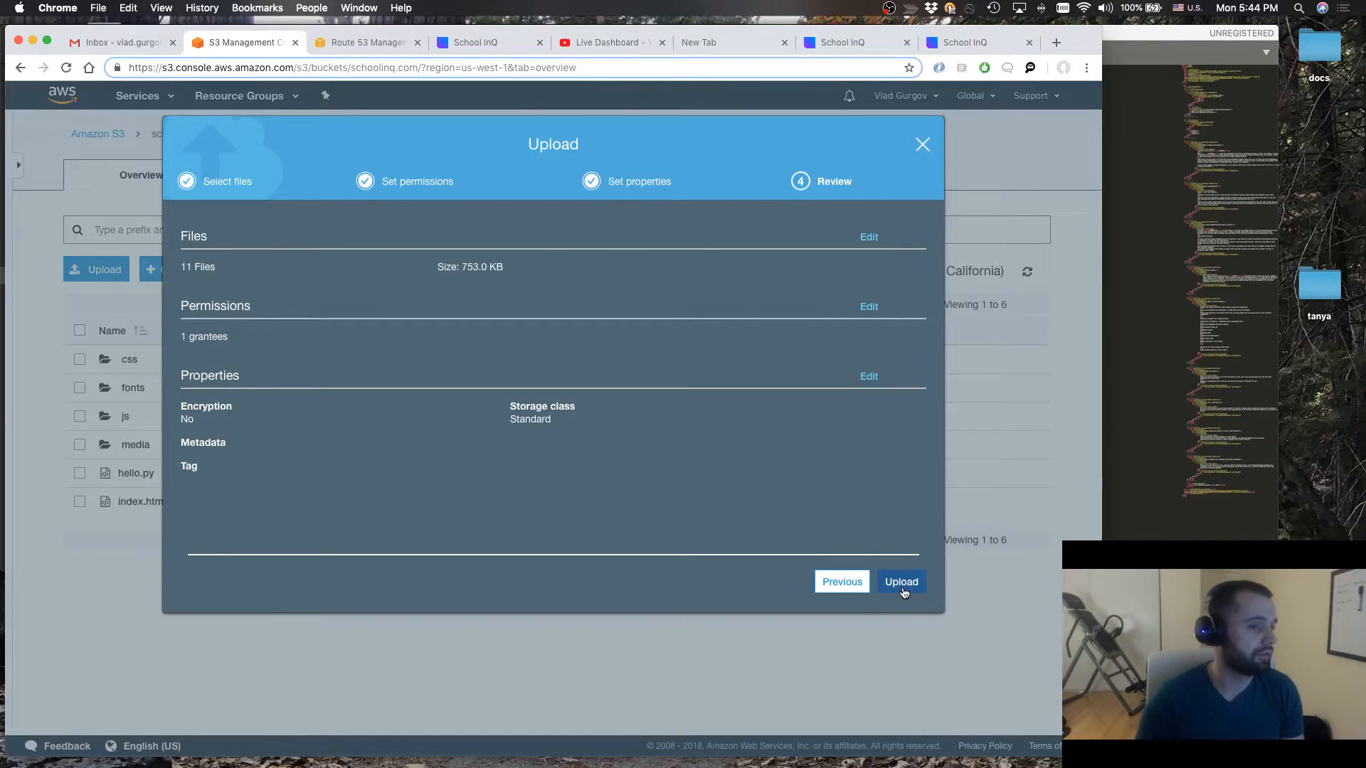
pyautogui.click(902, 584)
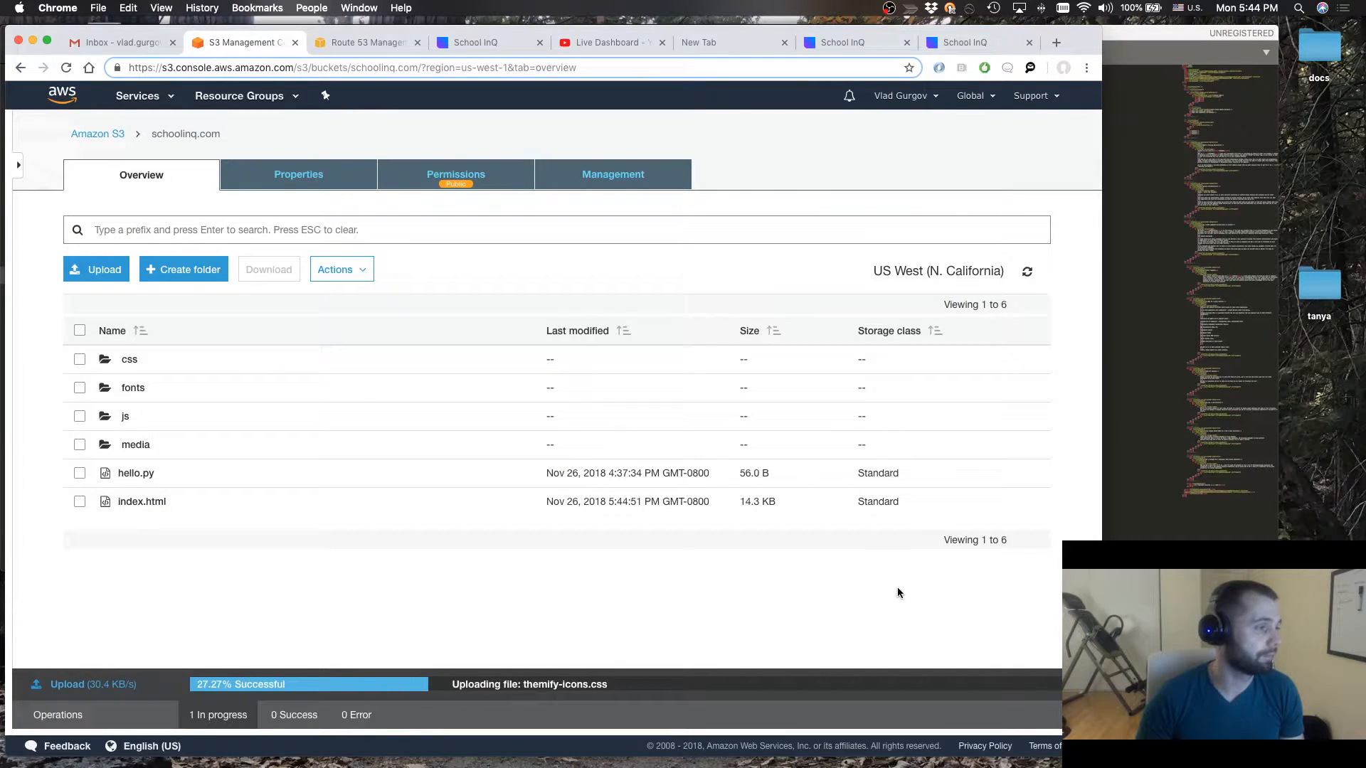
# Delete hello.py from the schoolinq.com bucket
pyautogui.click(82, 479)
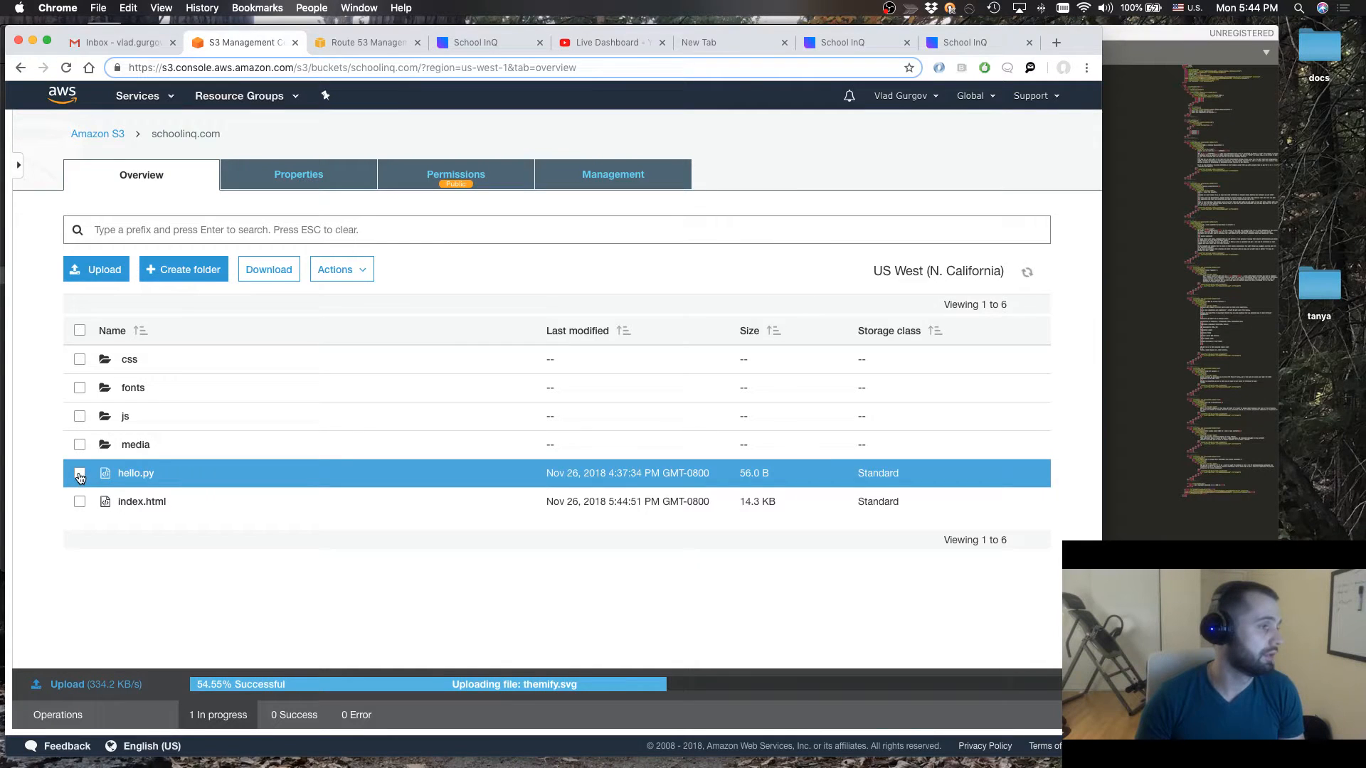
pyautogui.click(79, 477)
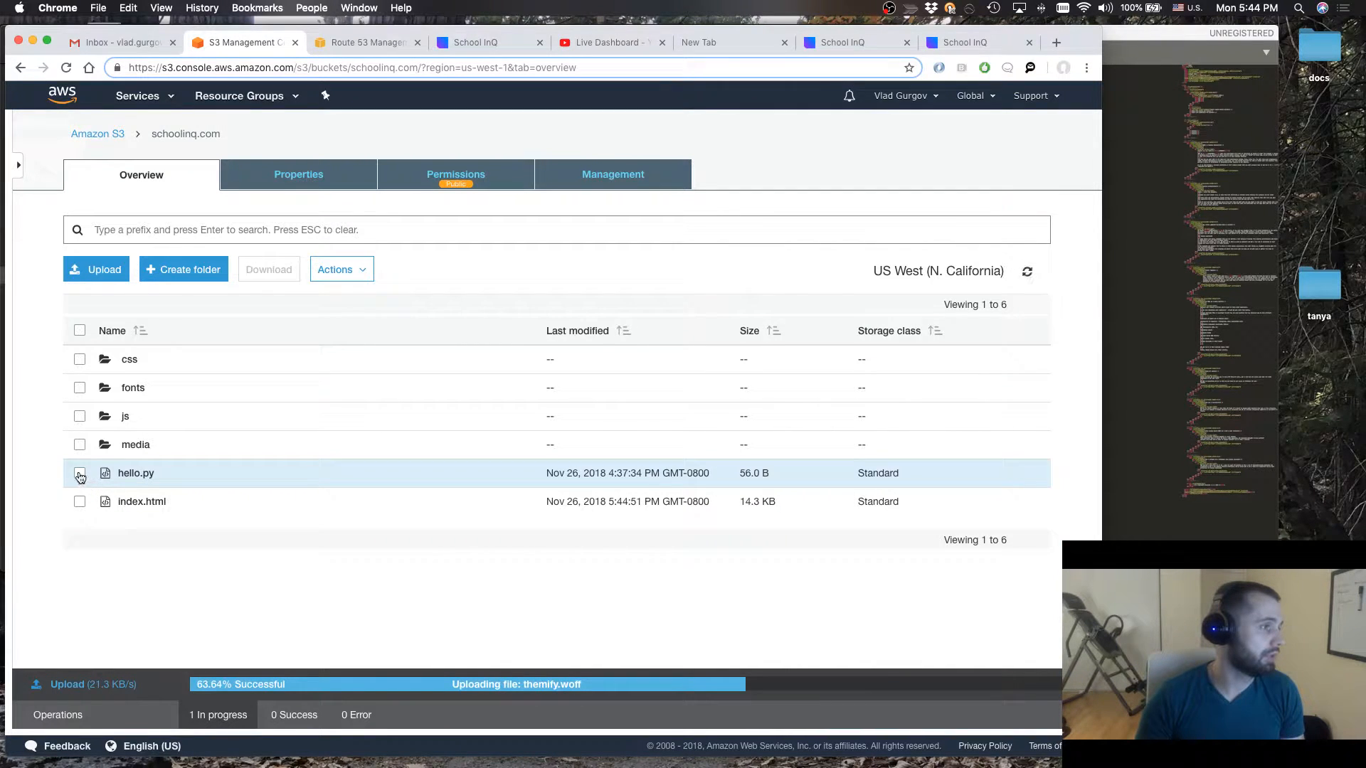
pyautogui.click(81, 475)
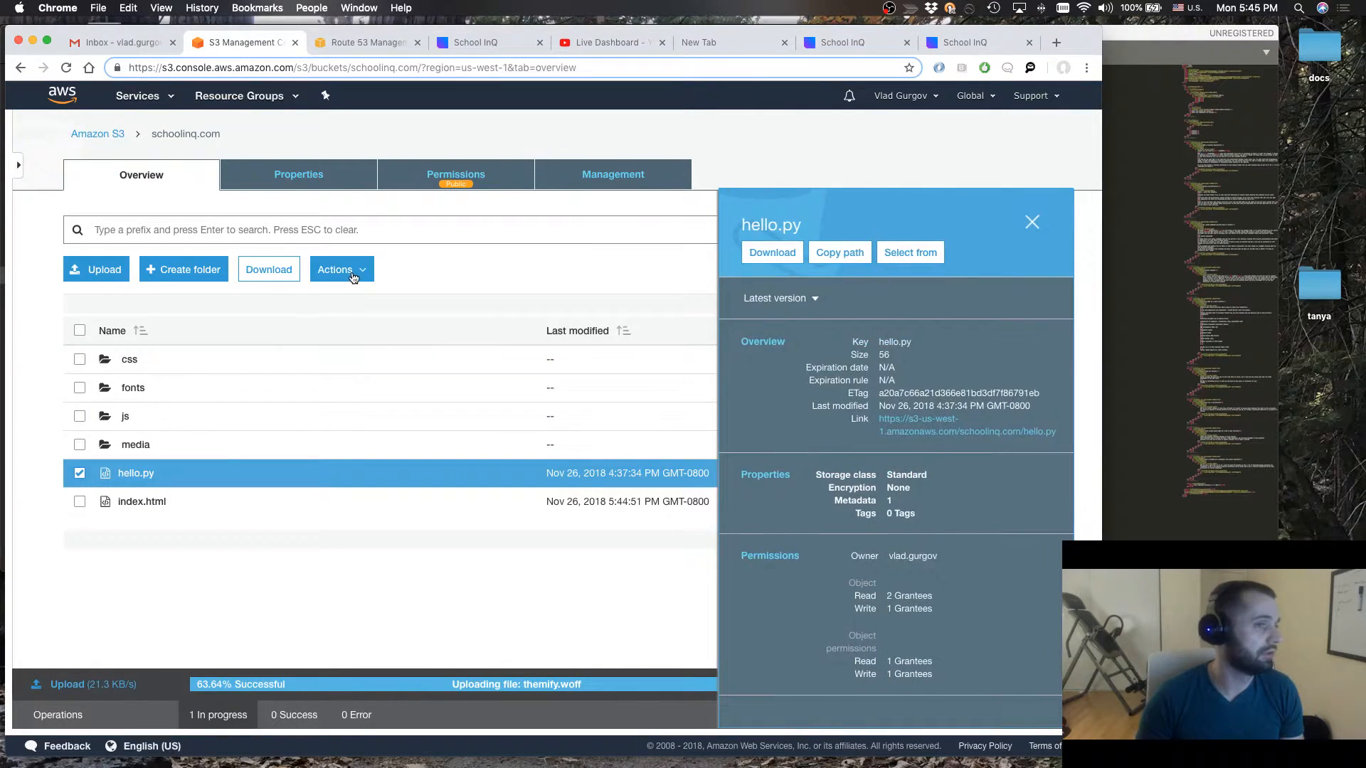
pyautogui.click(356, 274)
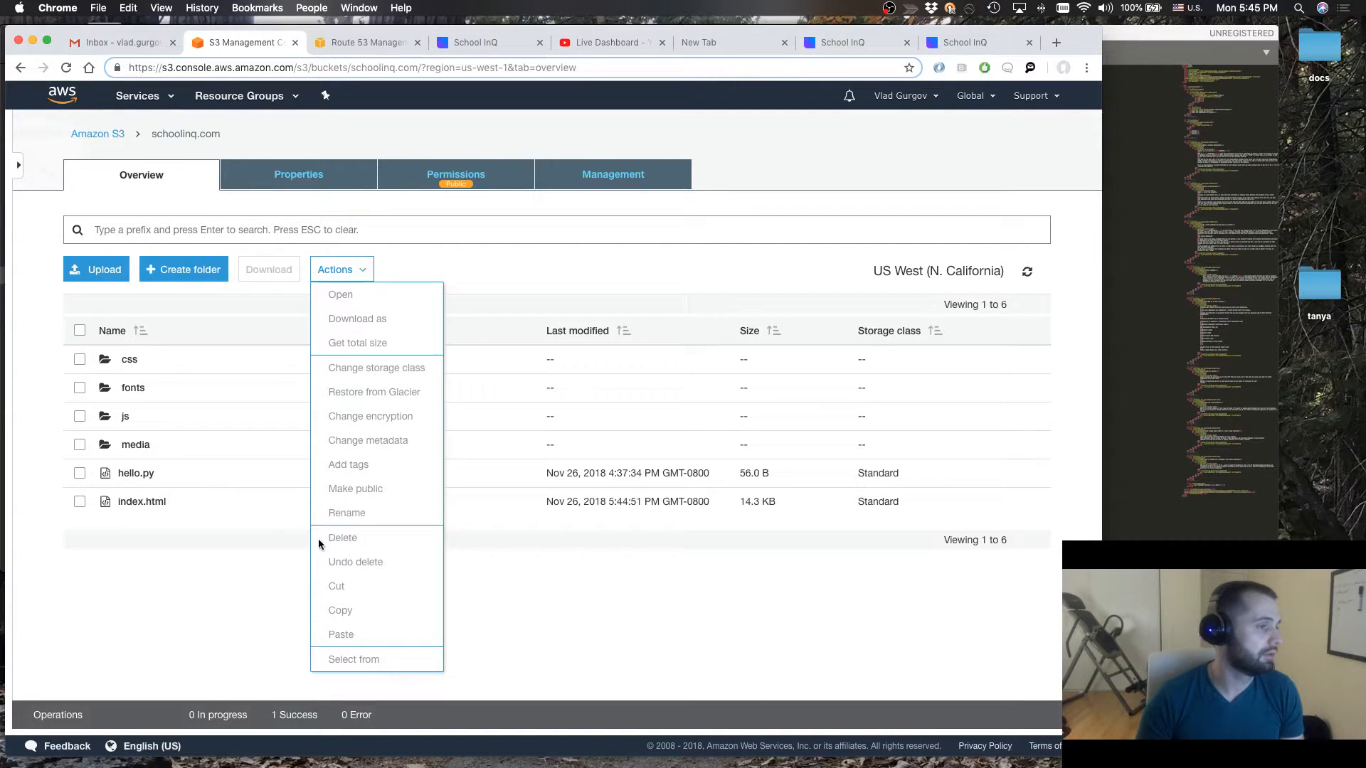
pyautogui.click(80, 474)
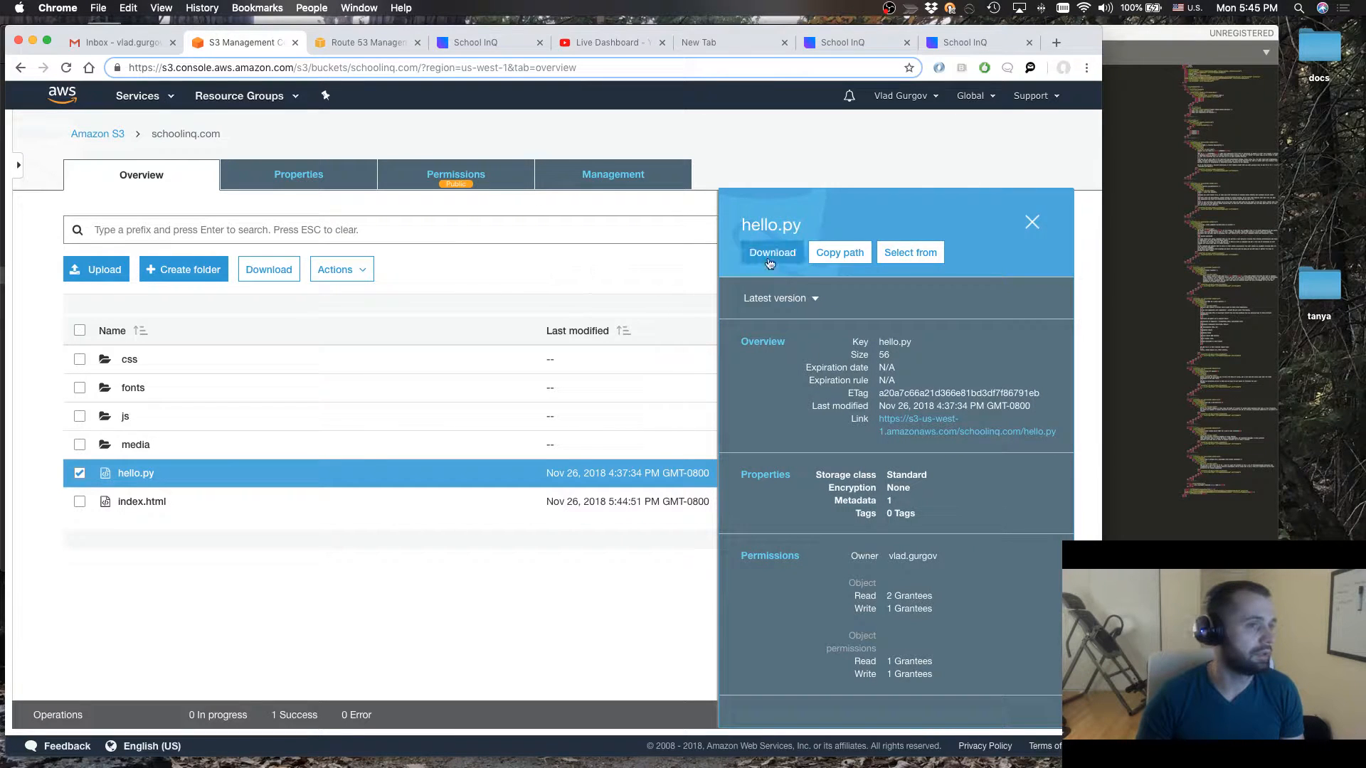
pyautogui.click(340, 270)
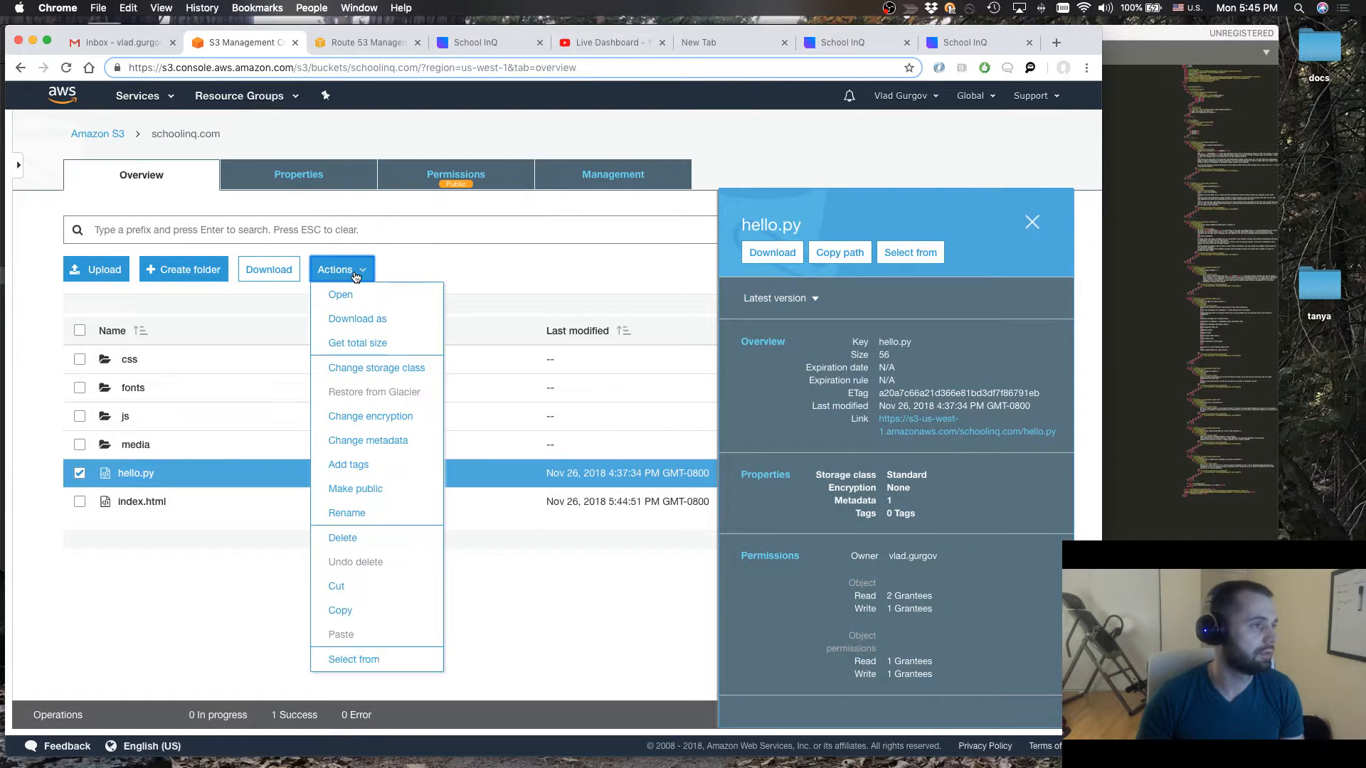
pyautogui.click(355, 538)
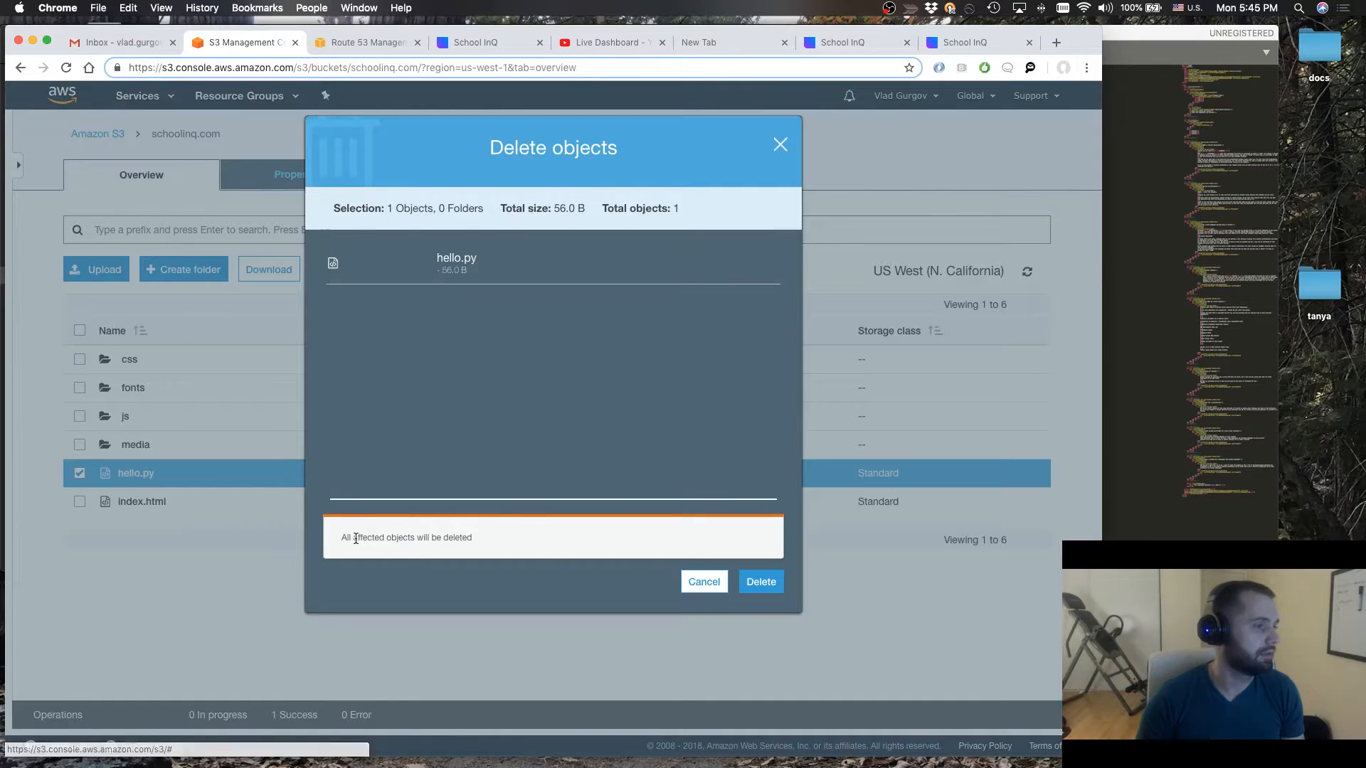
pyautogui.click(761, 583)
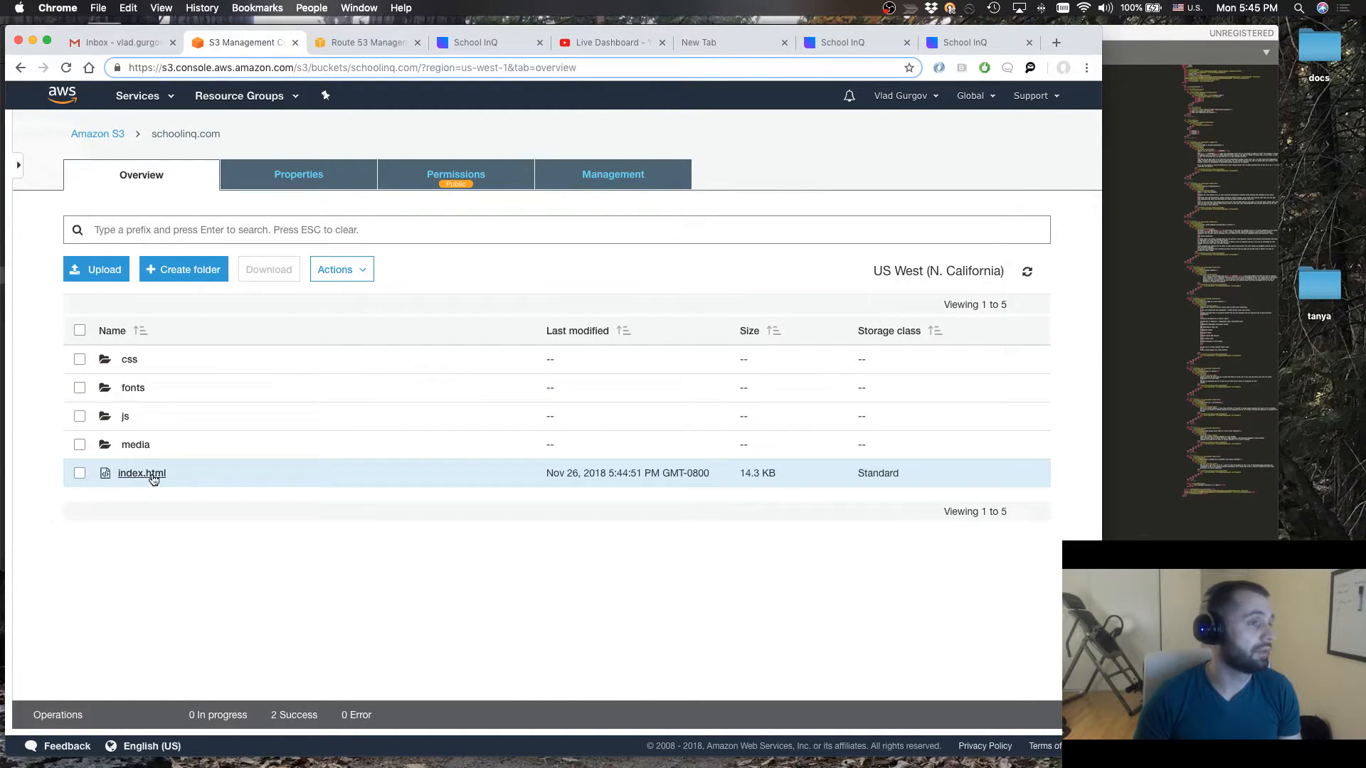
# Open the bucket's static website hosting endpoint in a new browser tab and check the index document setting
pyautogui.click(310, 174)
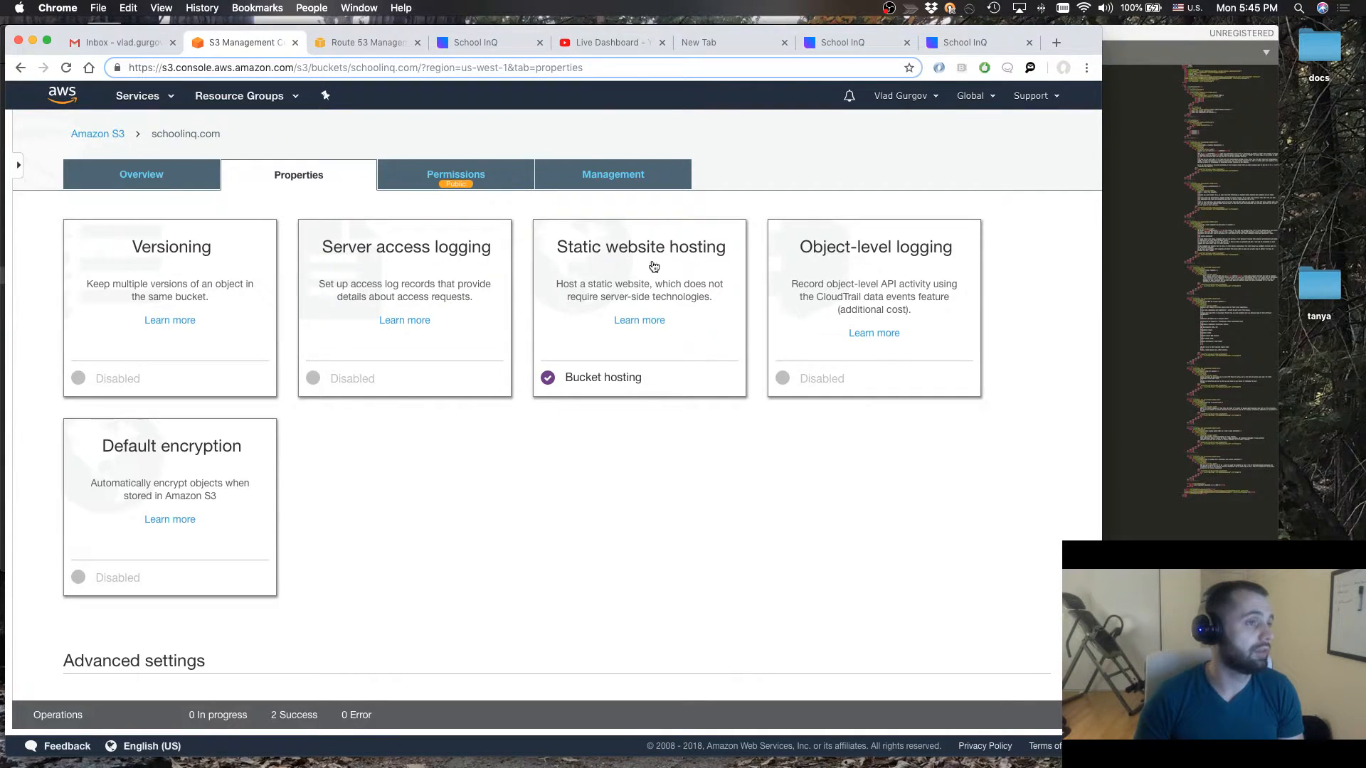
pyautogui.click(626, 362)
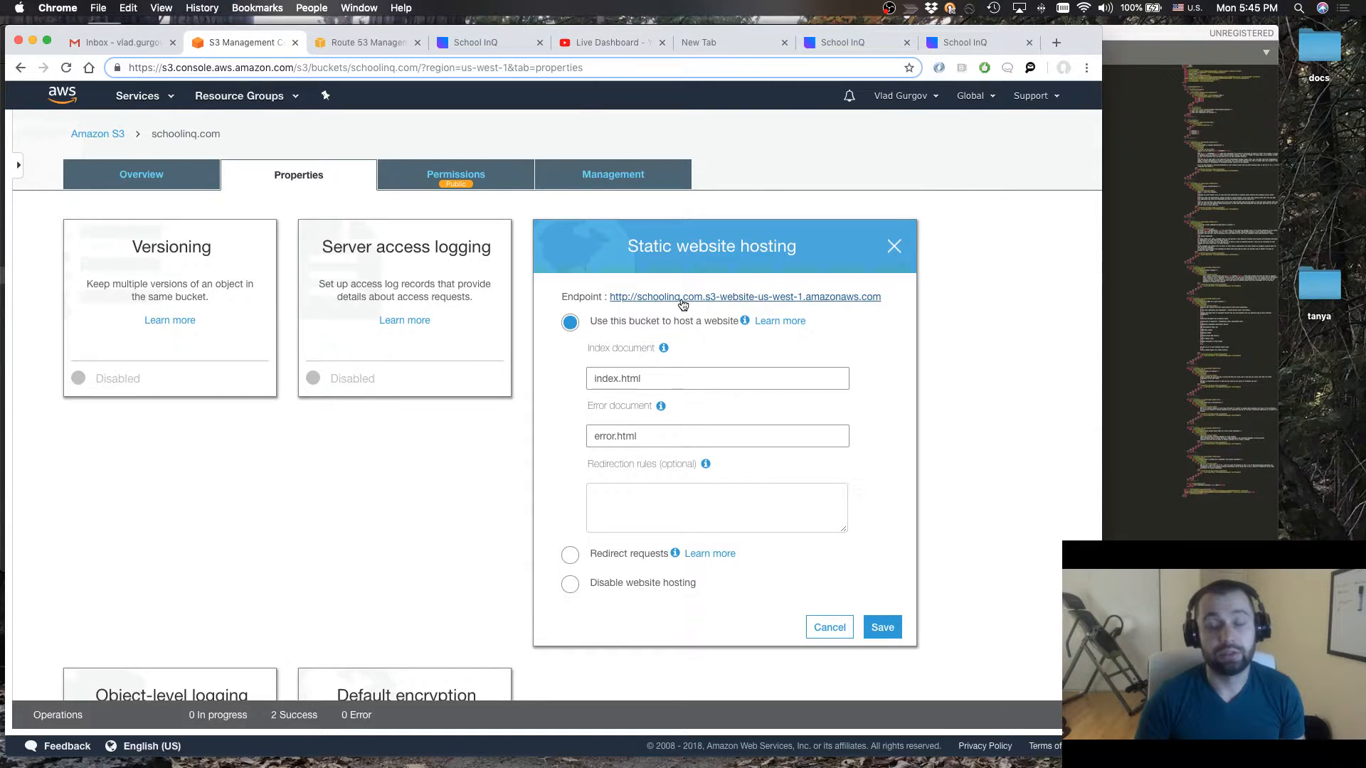
pyautogui.click(641, 299)
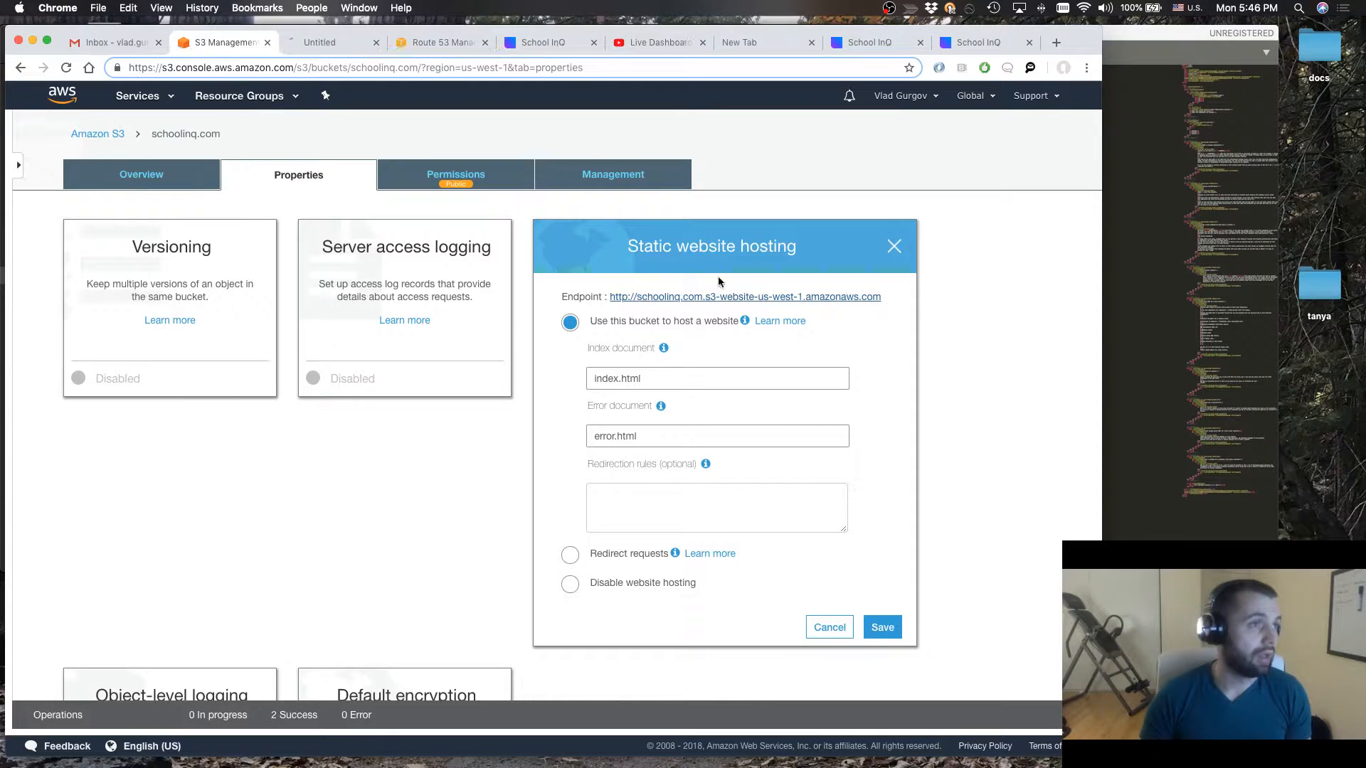
pyautogui.click(330, 47)
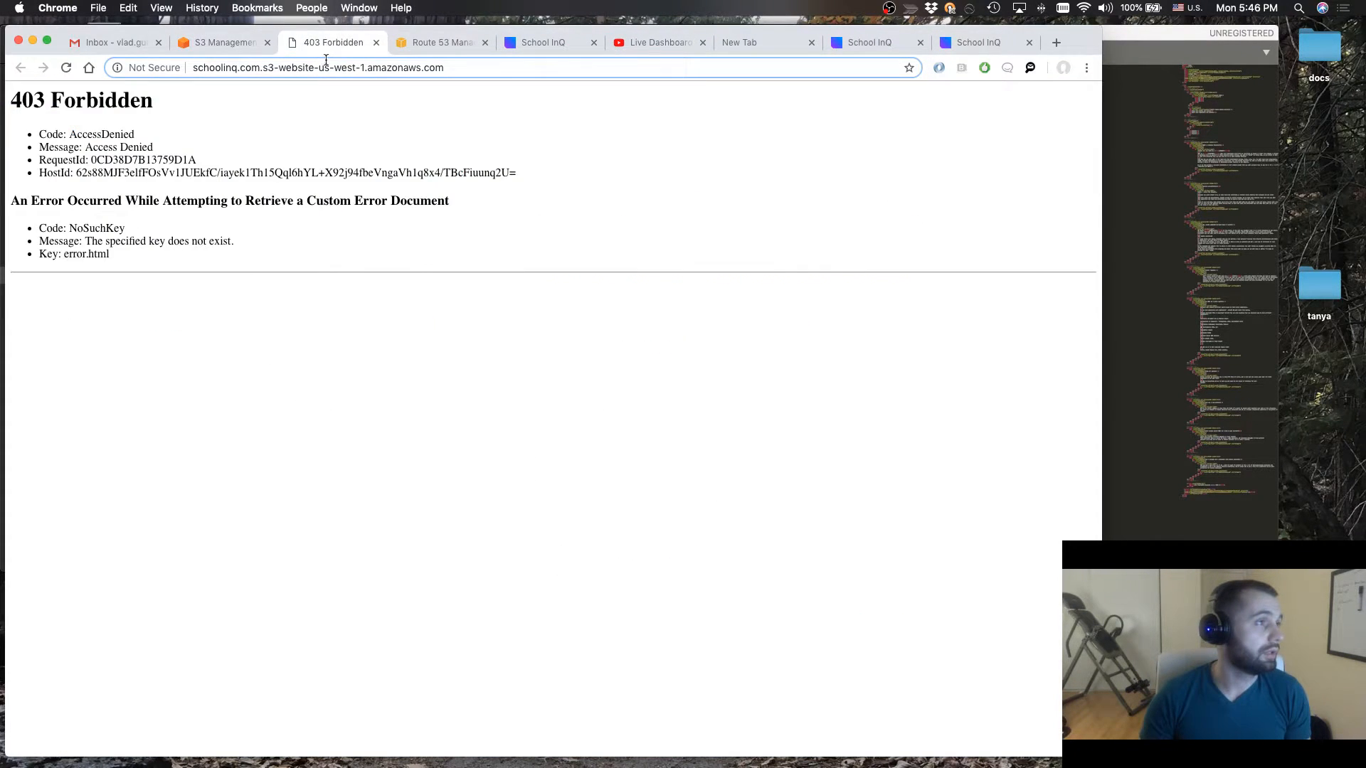
pyautogui.click(222, 40)
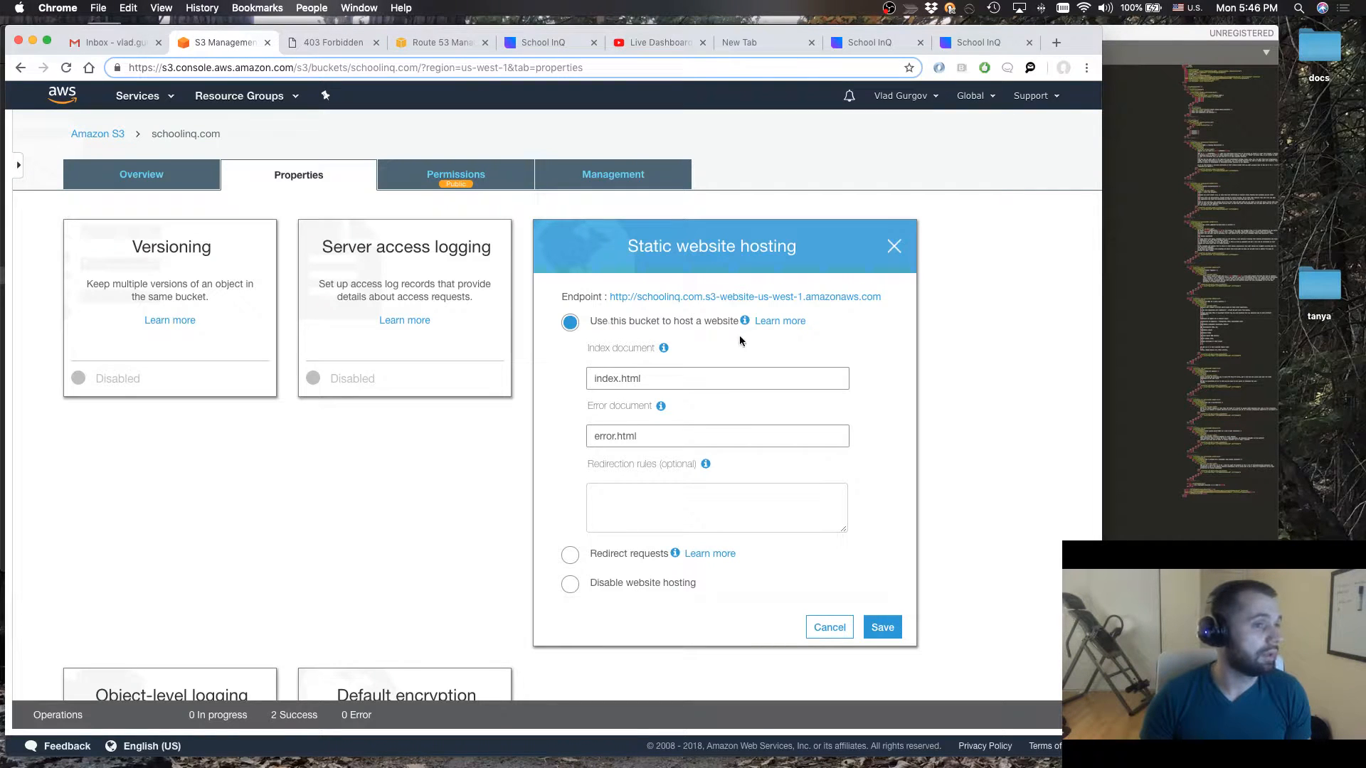
pyautogui.click(680, 377)
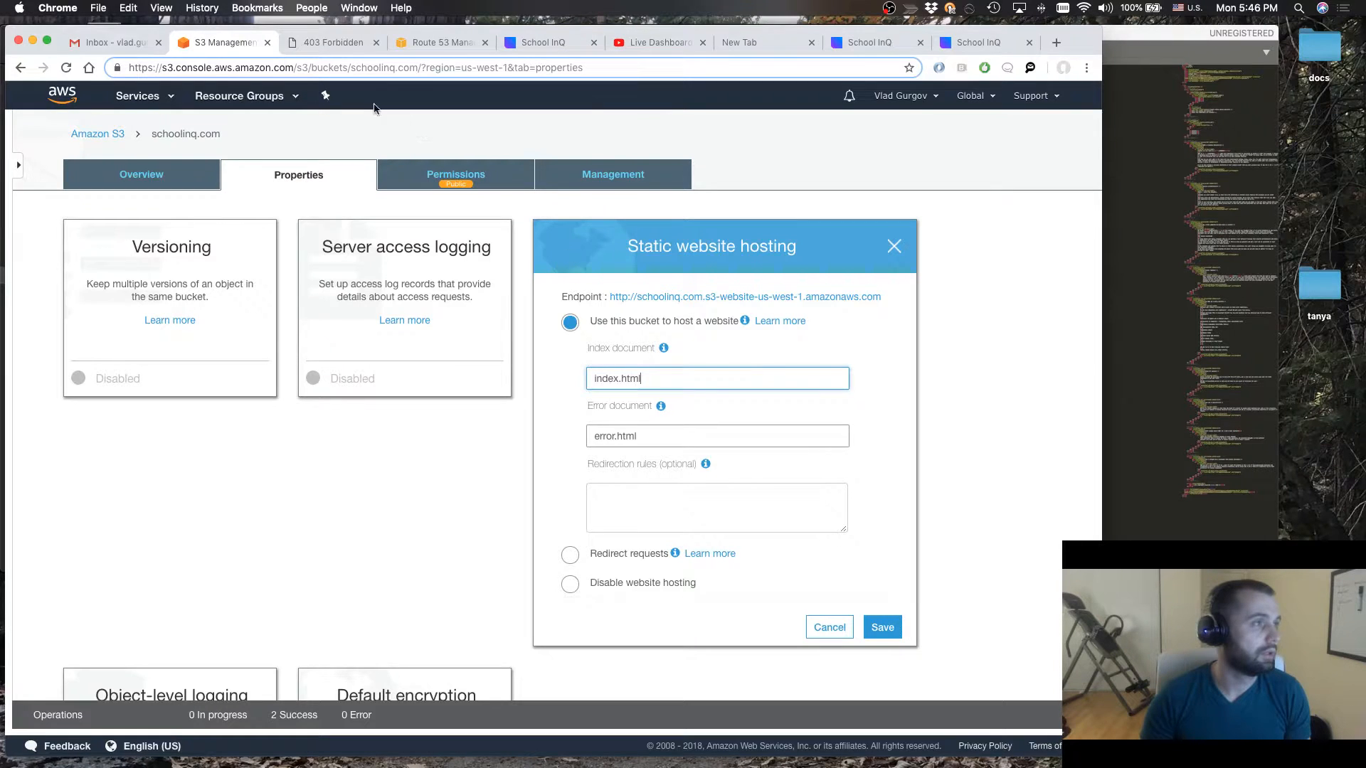
# Load the endpoint address with /index.html appended in its browser tab
pyautogui.click(324, 49)
pyautogui.click(400, 67)
pyautogui.click(455, 69)
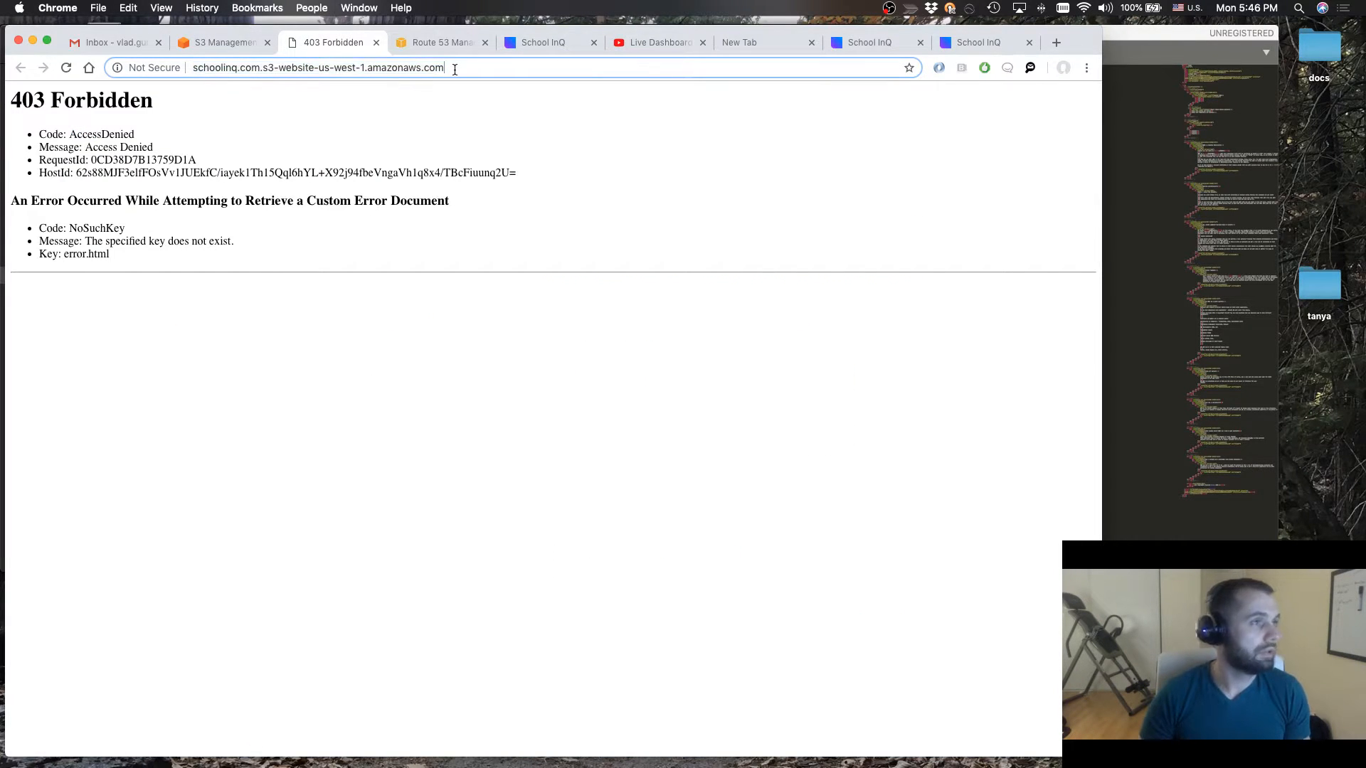
pyautogui.write('/index')
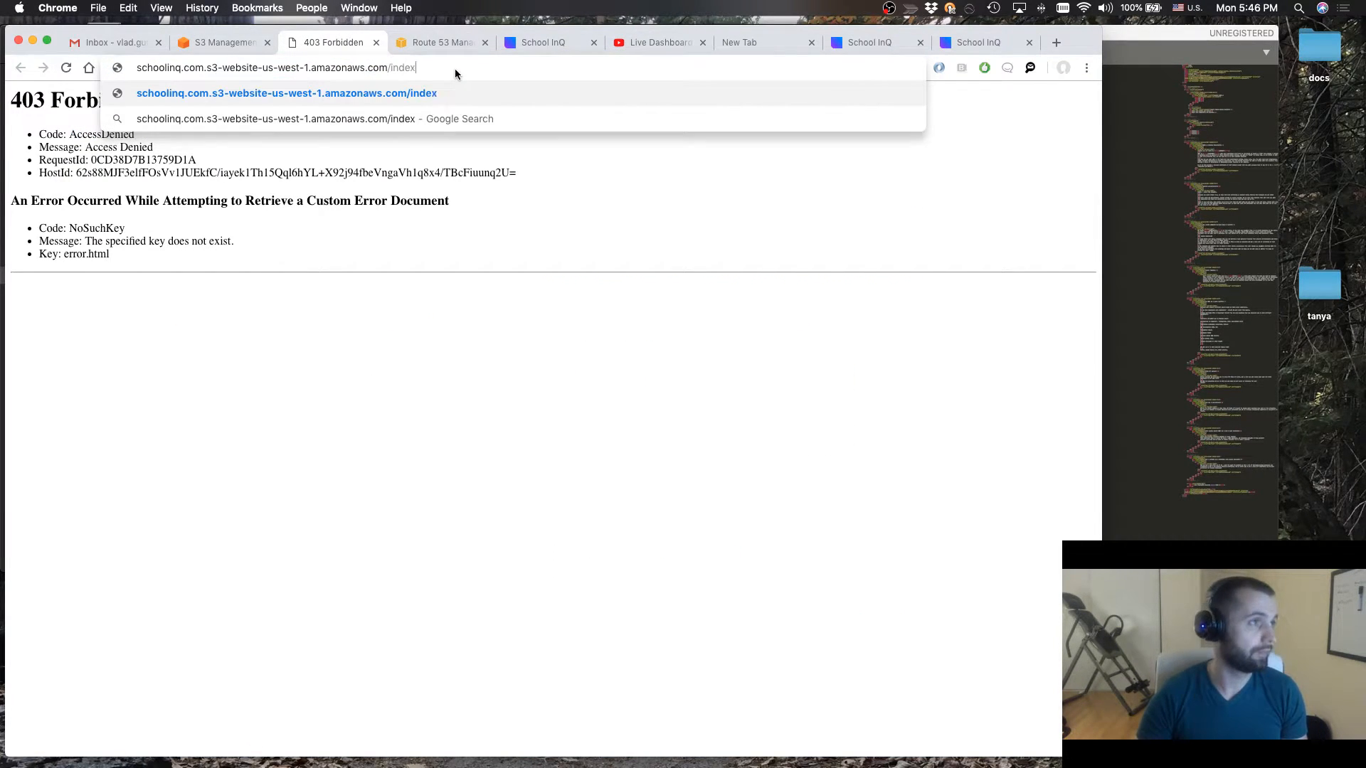
pyautogui.write('.thtl')
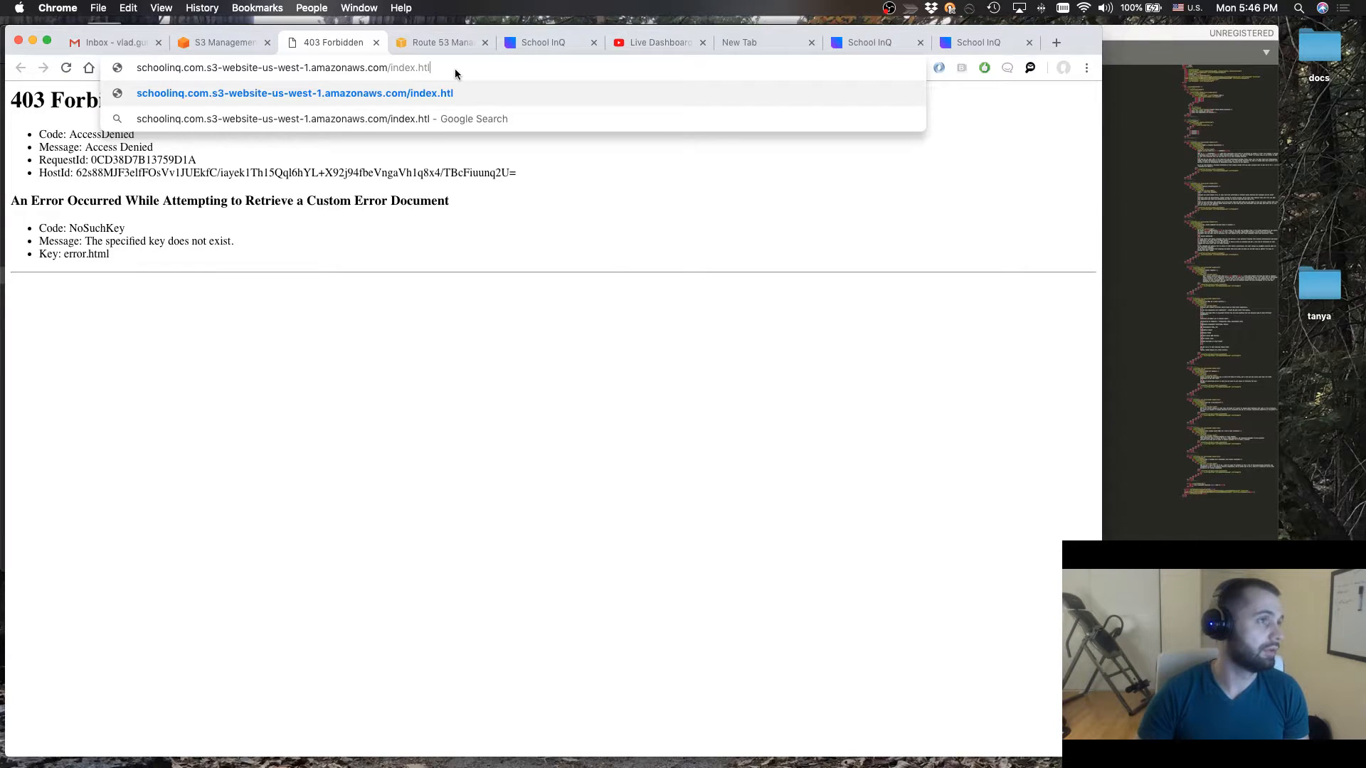
pyautogui.write('ml')
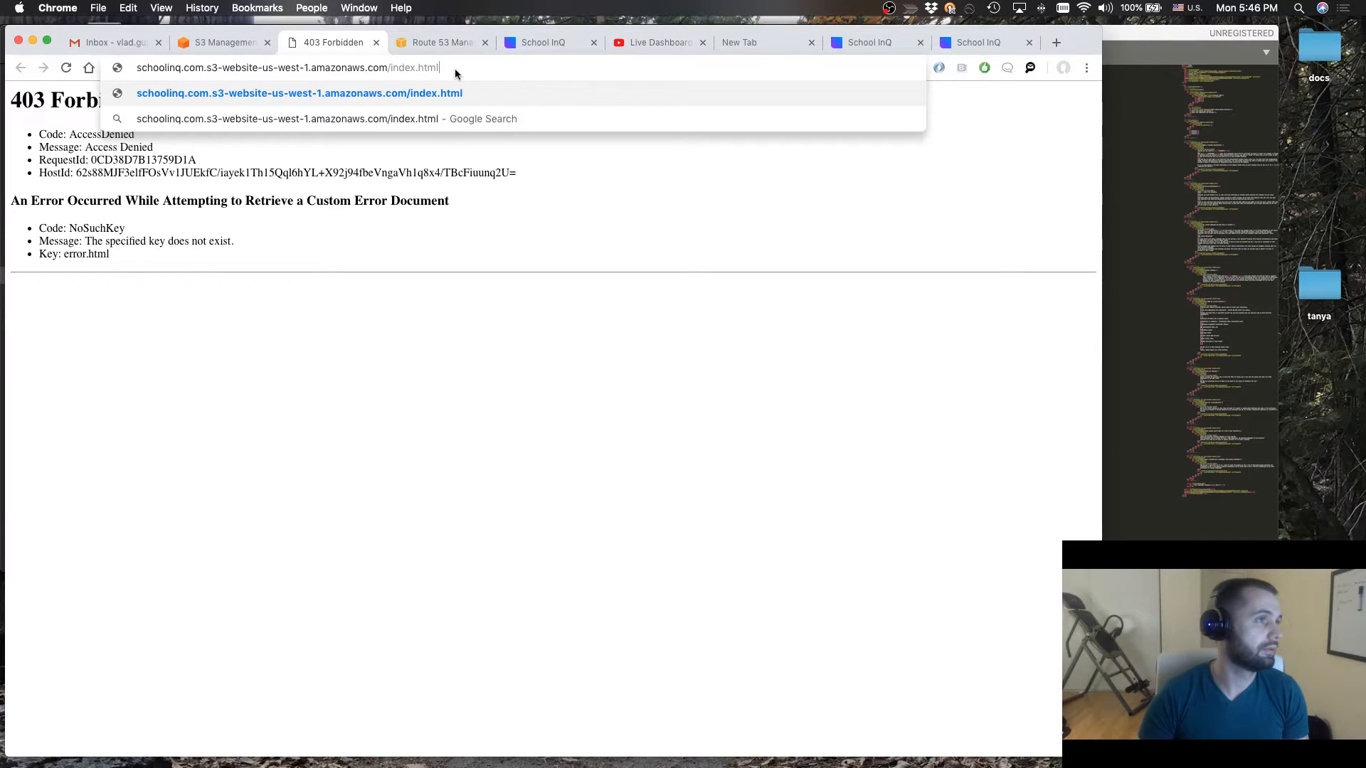
pyautogui.press('Return')
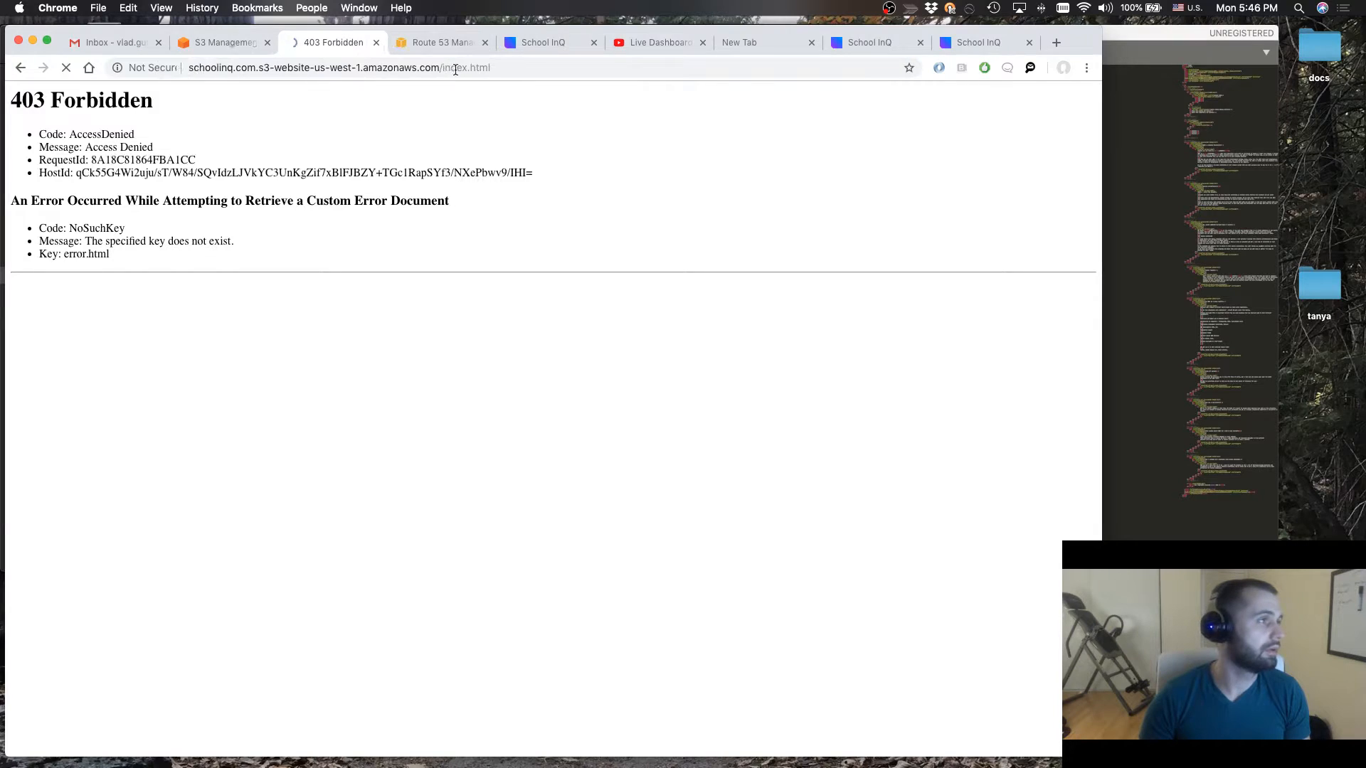
# Close the hosting settings unchanged, select all objects in the bucket's file list, and reopen the static website hosting settings
pyautogui.click(210, 48)
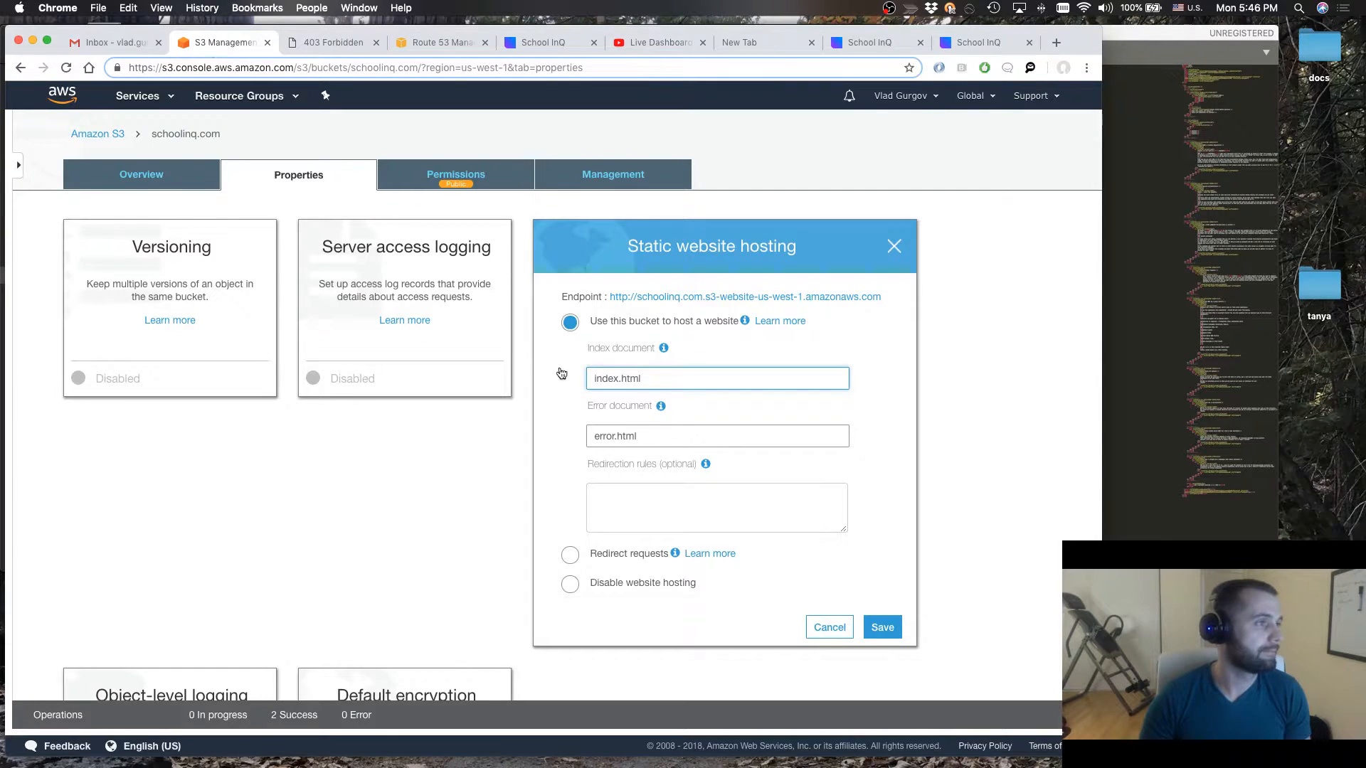
pyautogui.click(832, 630)
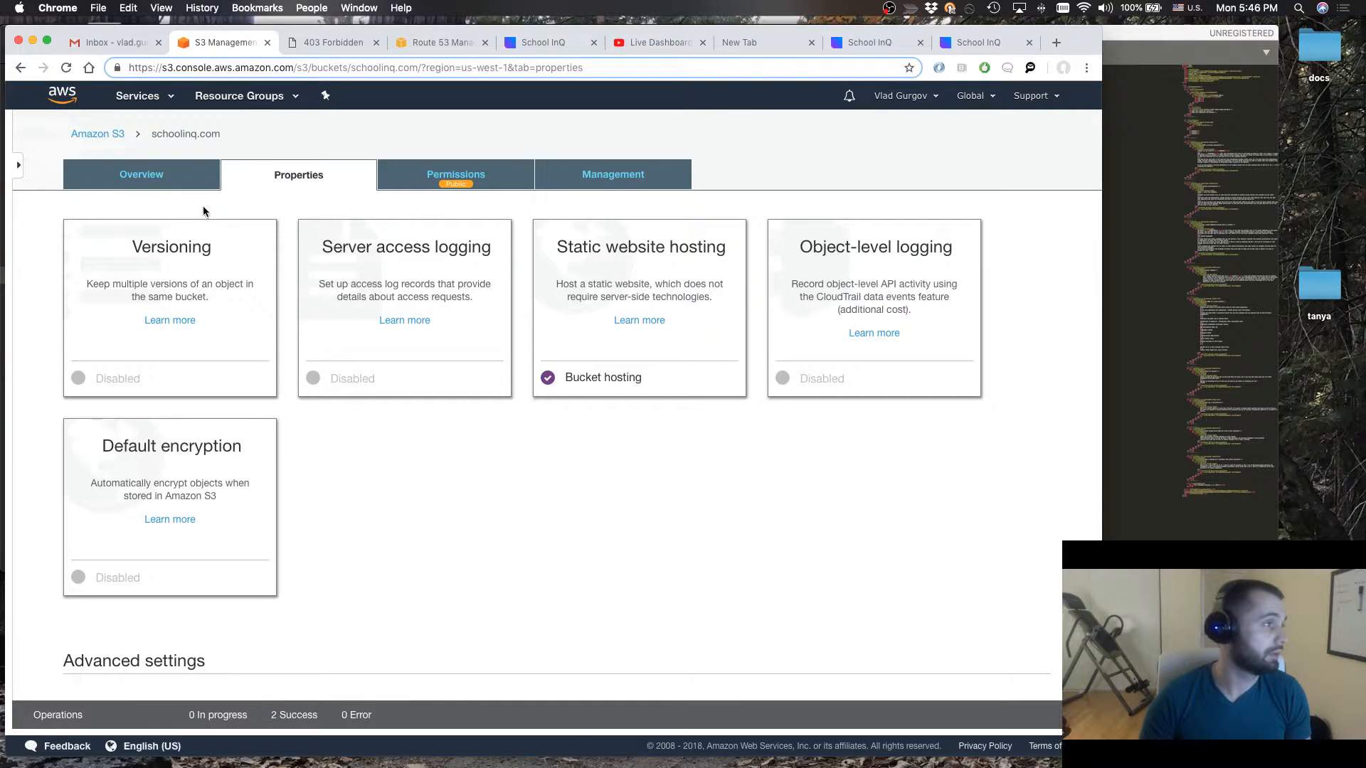
pyautogui.click(140, 182)
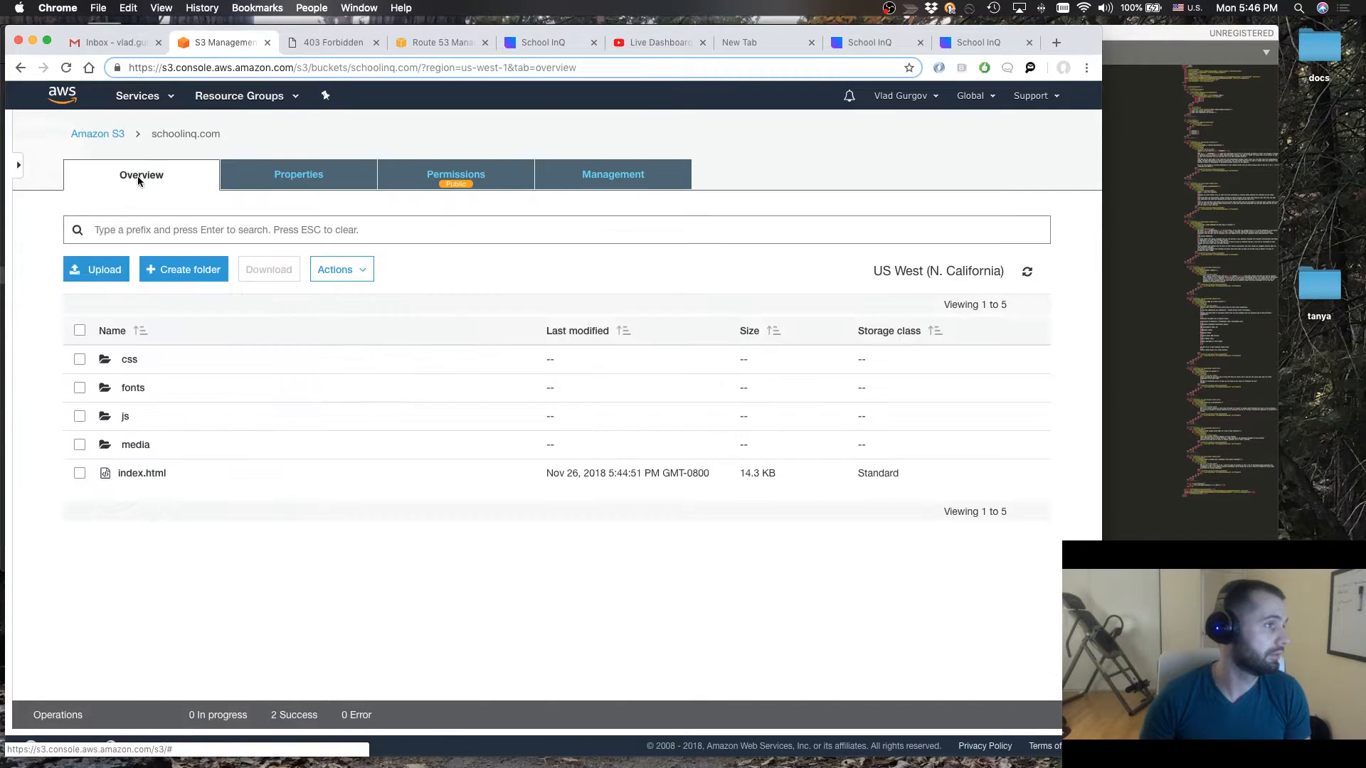
pyautogui.click(79, 330)
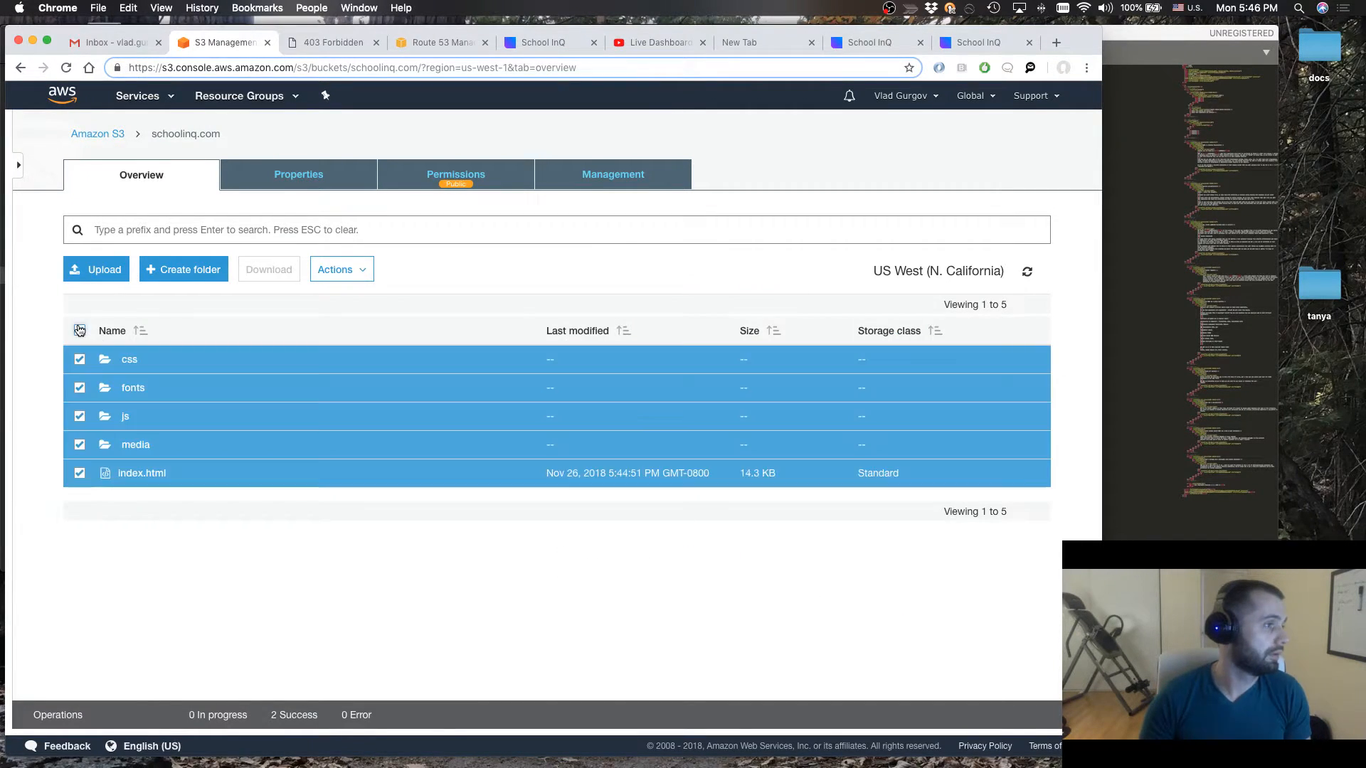
pyautogui.click(315, 183)
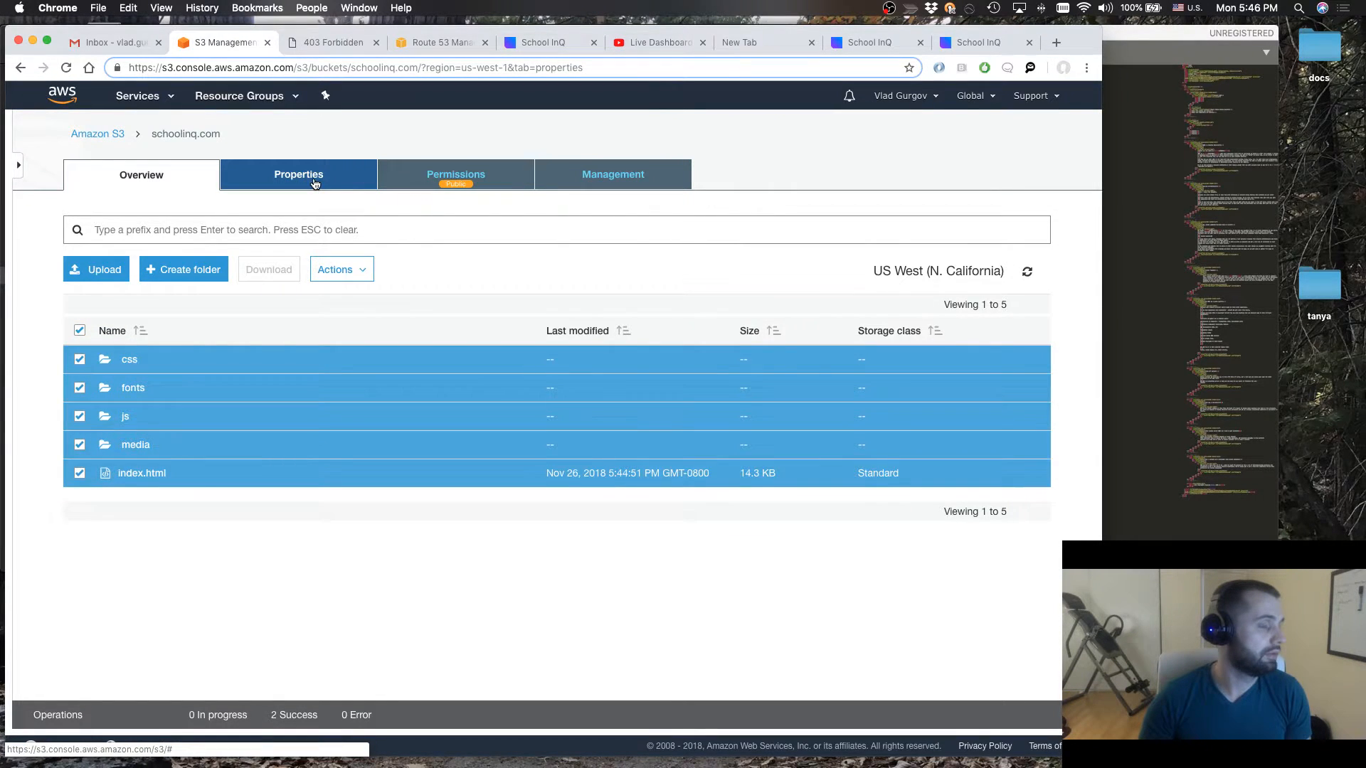
pyautogui.click(612, 384)
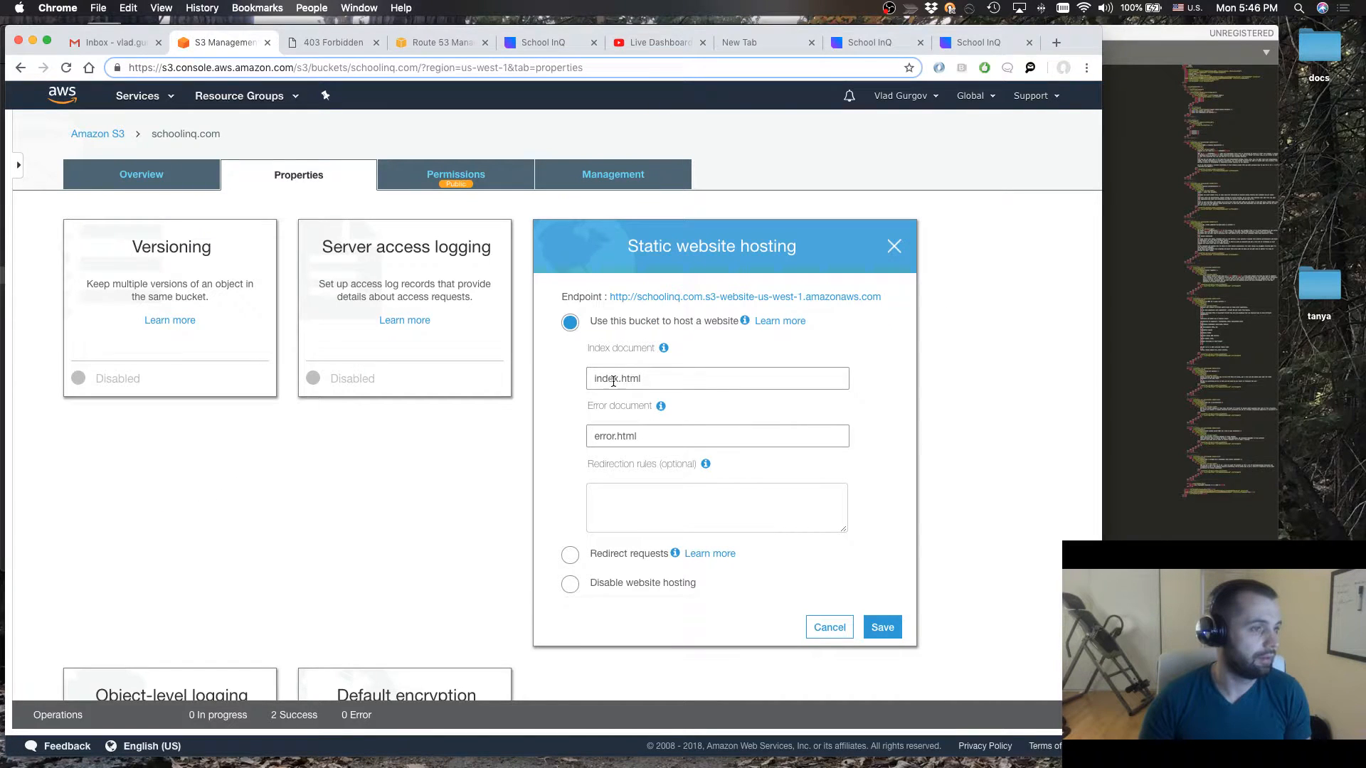
# Make all objects and folders in the schoolinq.com bucket public, including css, fonts, js, media and index.html
pyautogui.click(158, 184)
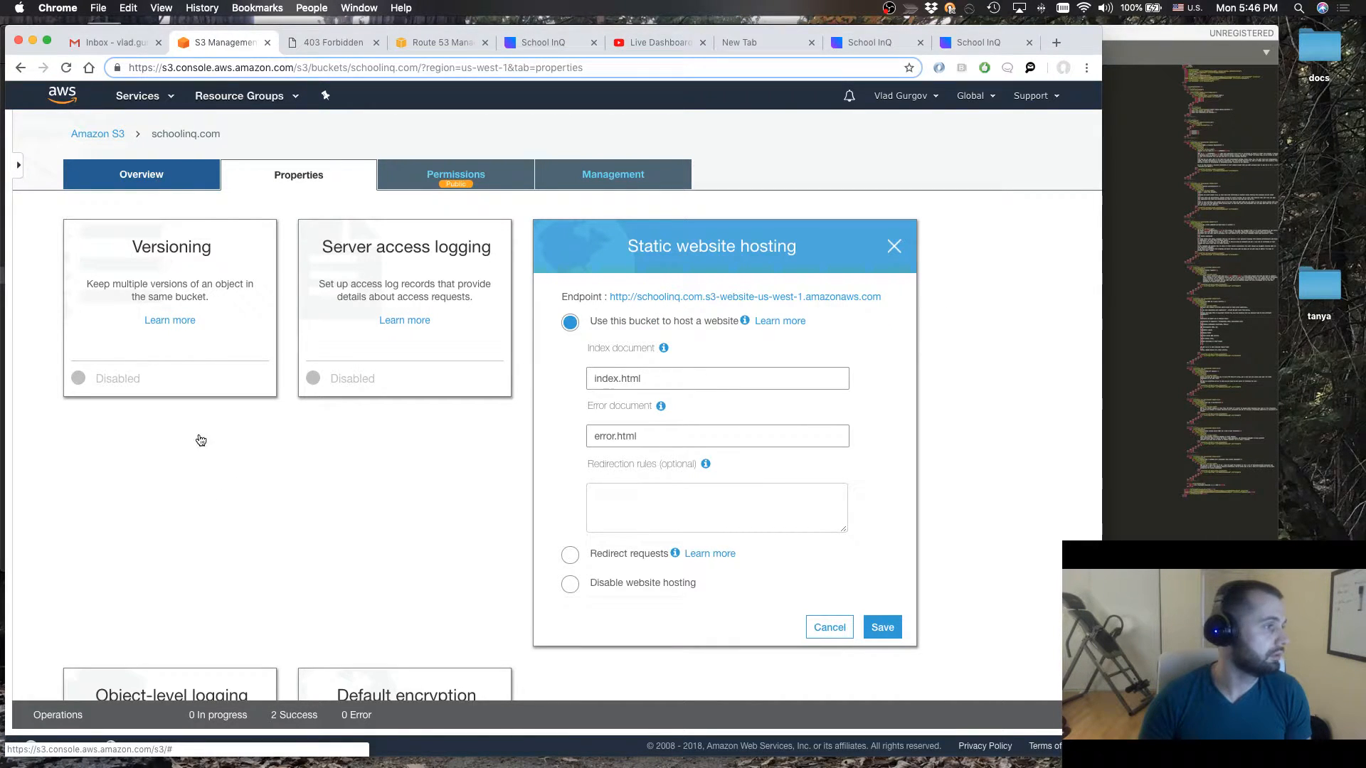
pyautogui.click(150, 175)
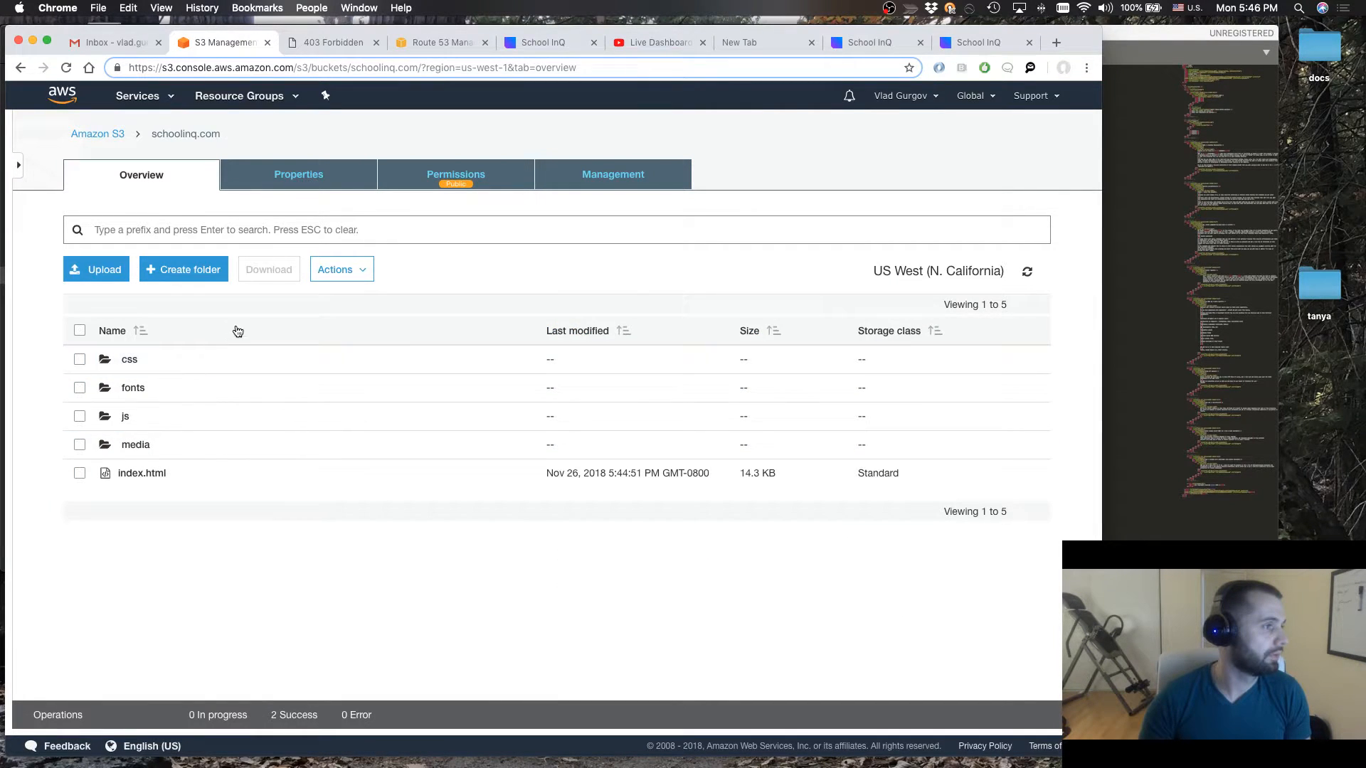
pyautogui.click(80, 330)
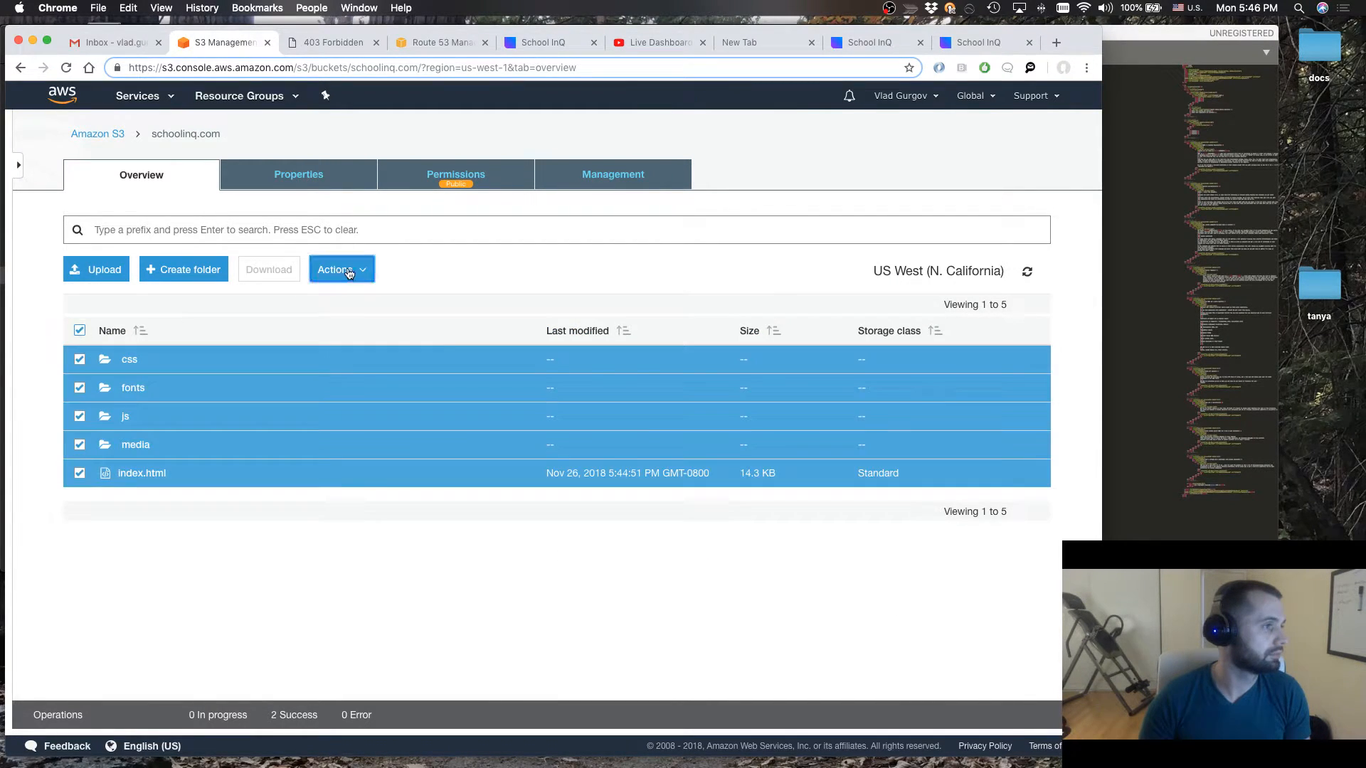
pyautogui.click(347, 271)
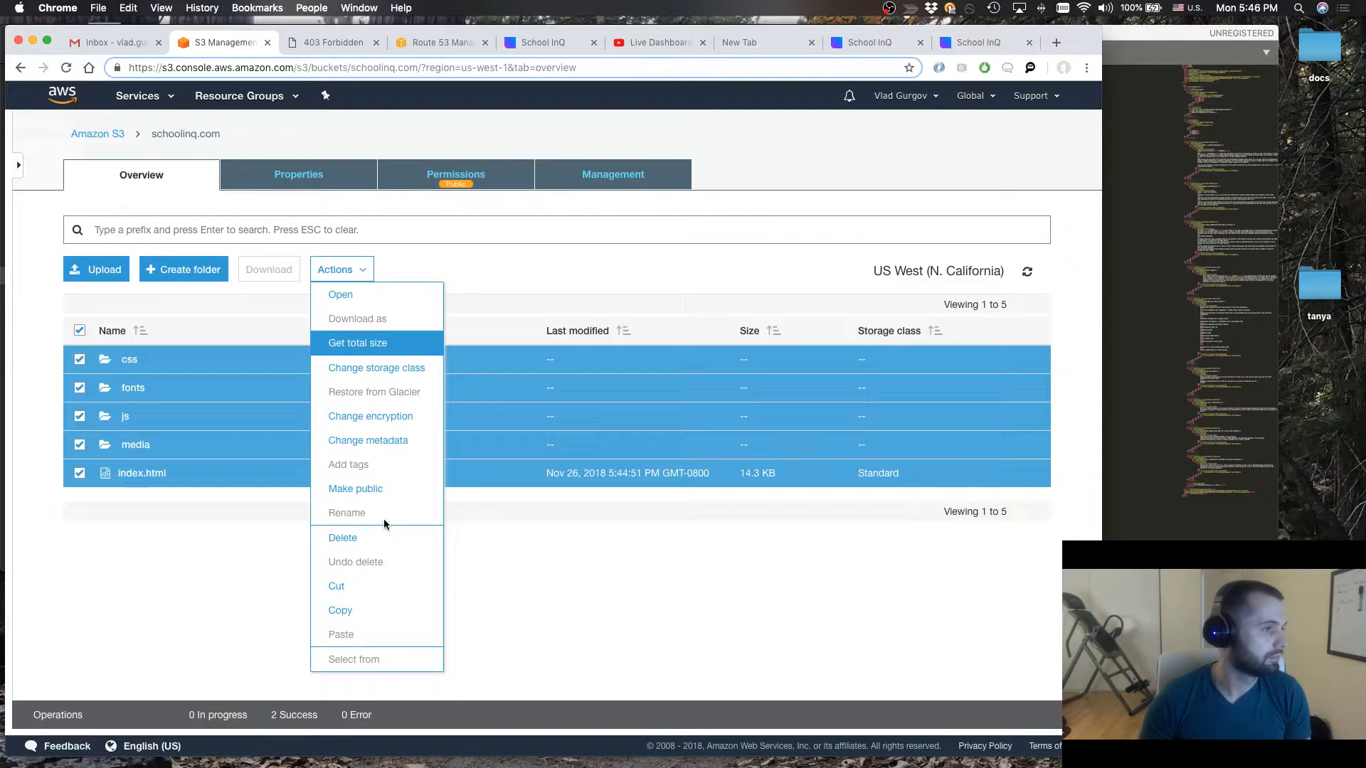
pyautogui.click(352, 490)
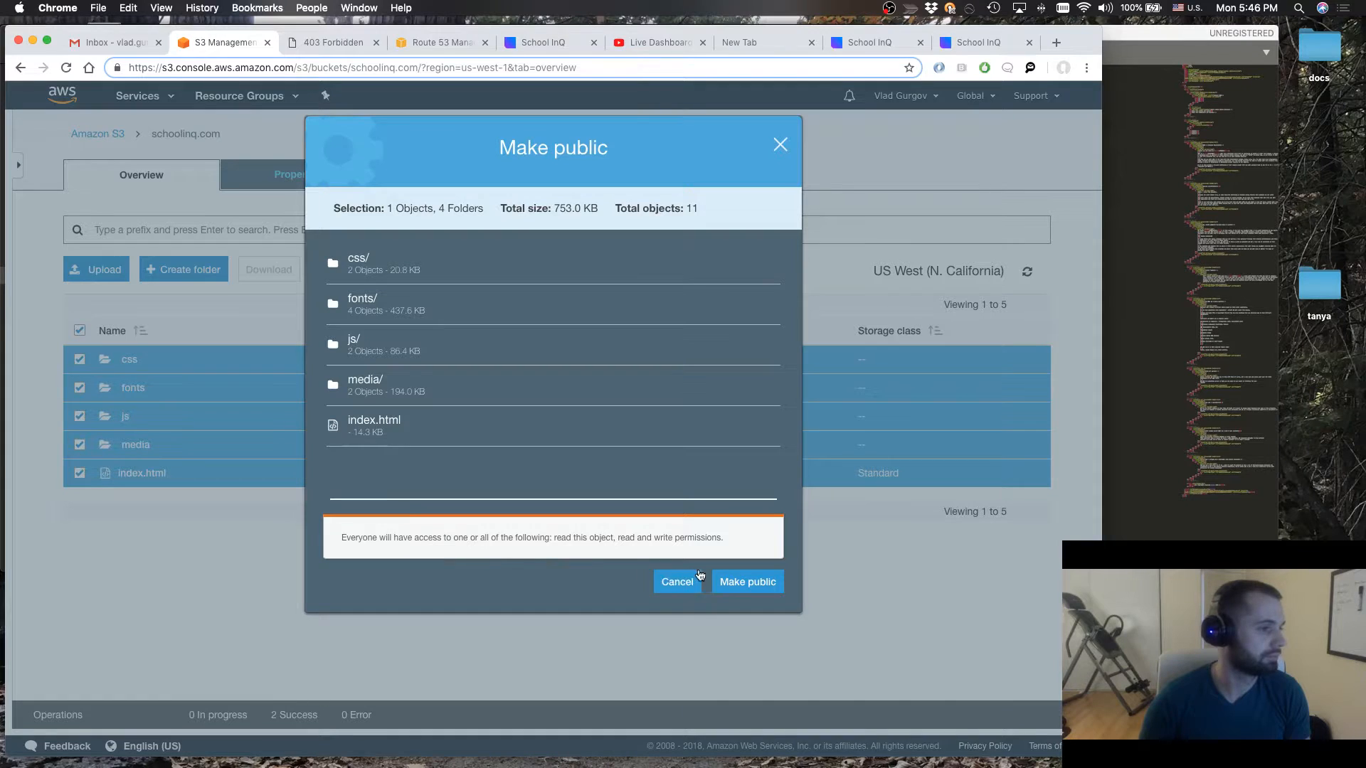
pyautogui.click(741, 580)
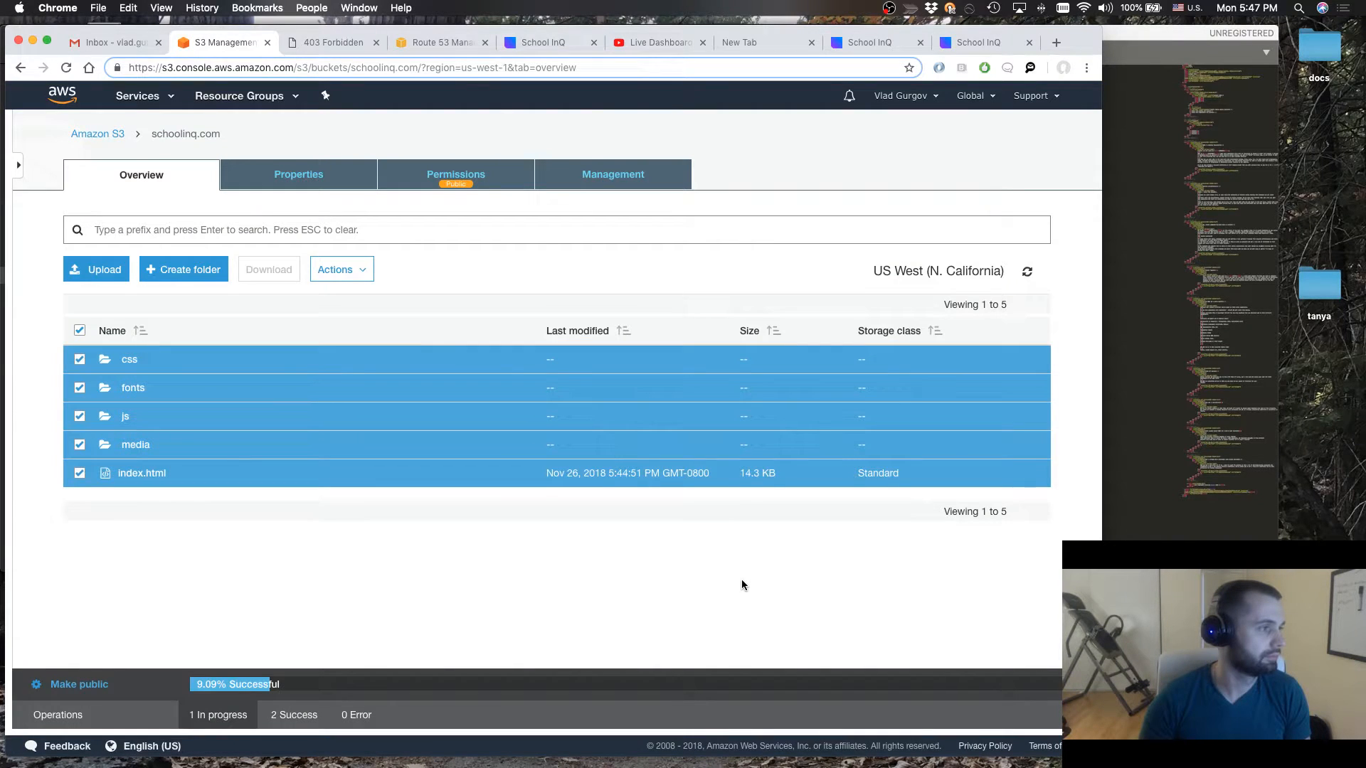
# Open the bucket's static website hosting endpoint in a new browser tab and close the old 403 Forbidden tab
pyautogui.click(322, 183)
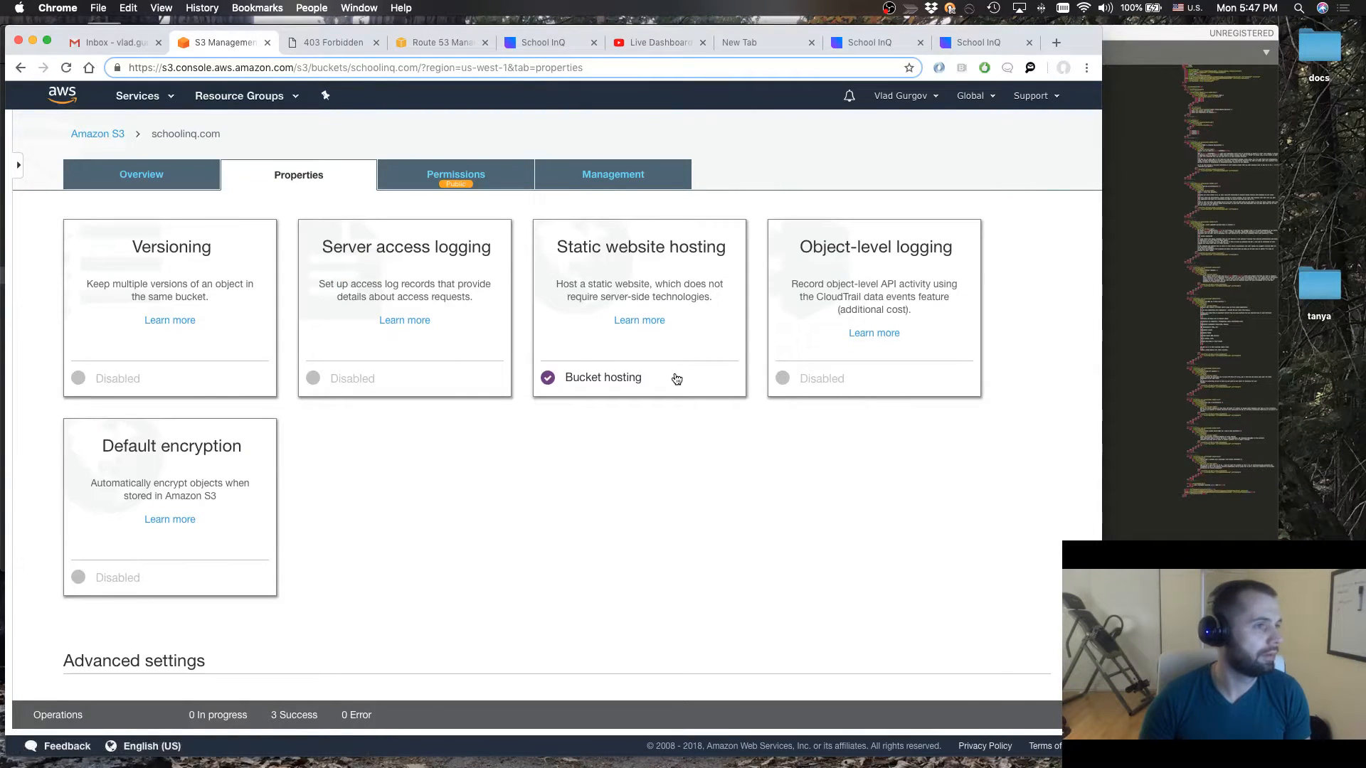
pyautogui.click(674, 376)
pyautogui.click(728, 297)
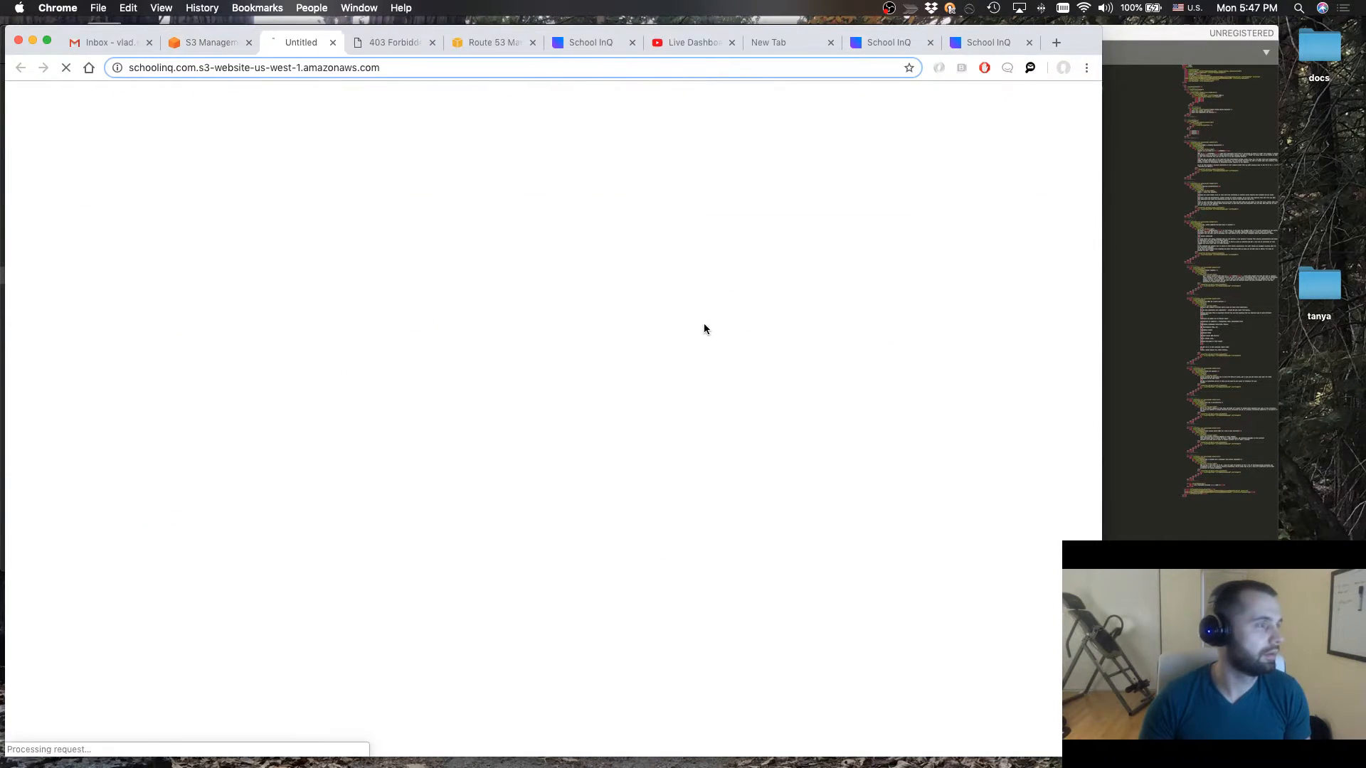
pyautogui.click(420, 40)
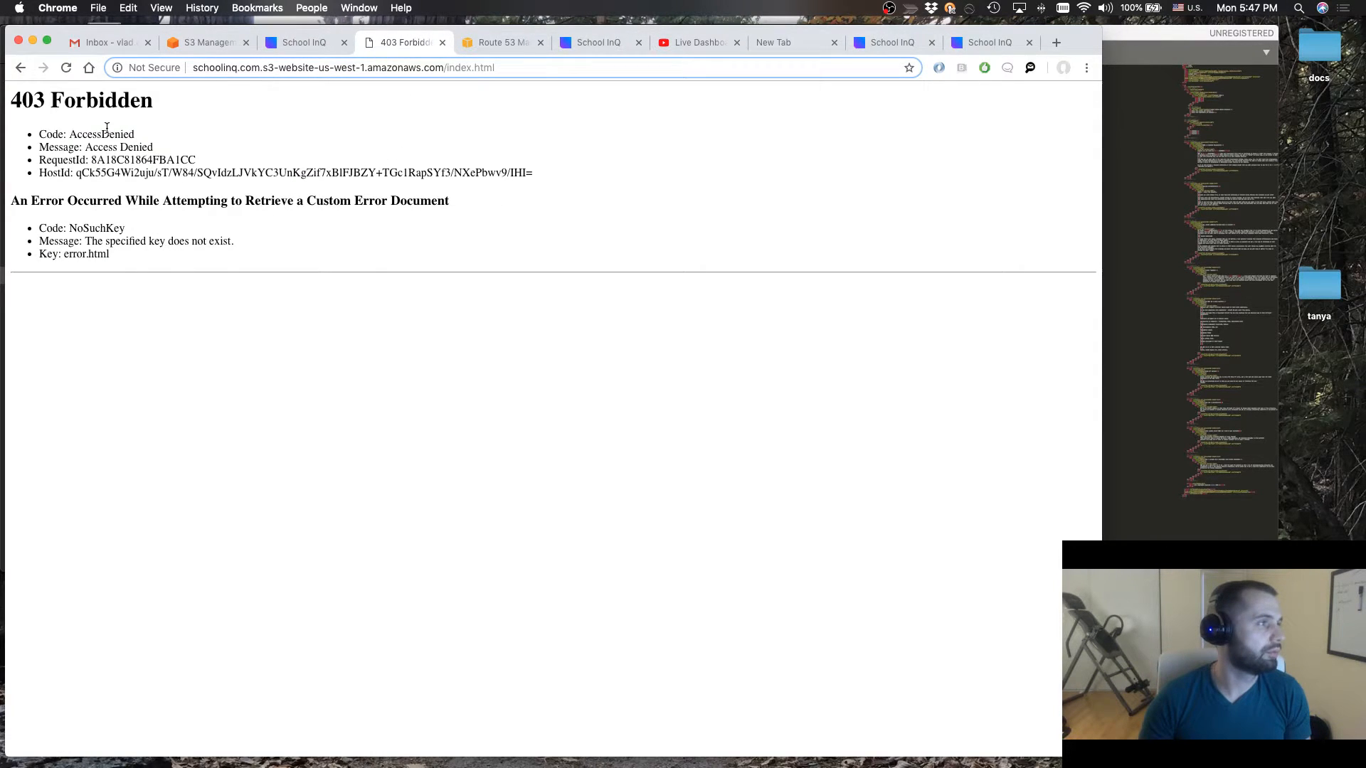
pyautogui.click(442, 45)
pyautogui.click(303, 43)
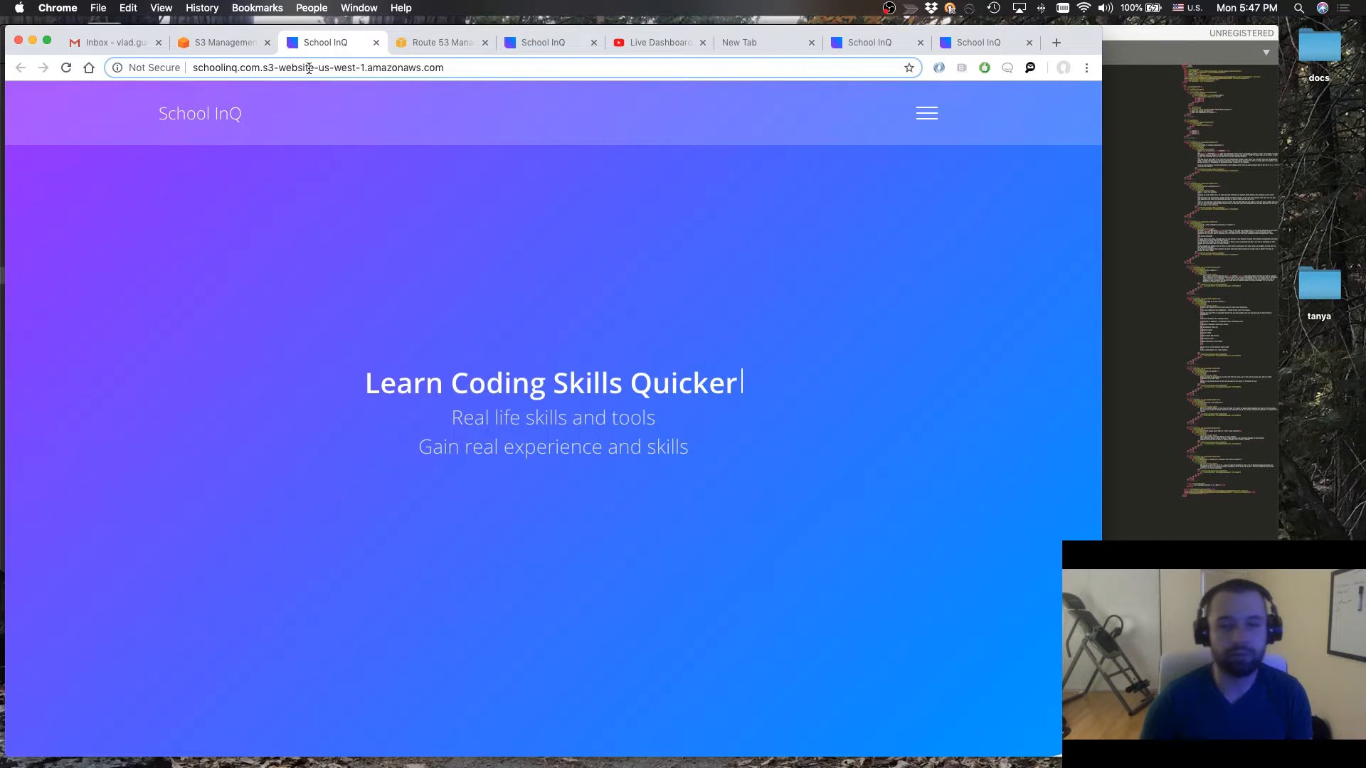
# Examine the S3 website endpoint address of the loaded School InQ page
pyautogui.click(309, 68)
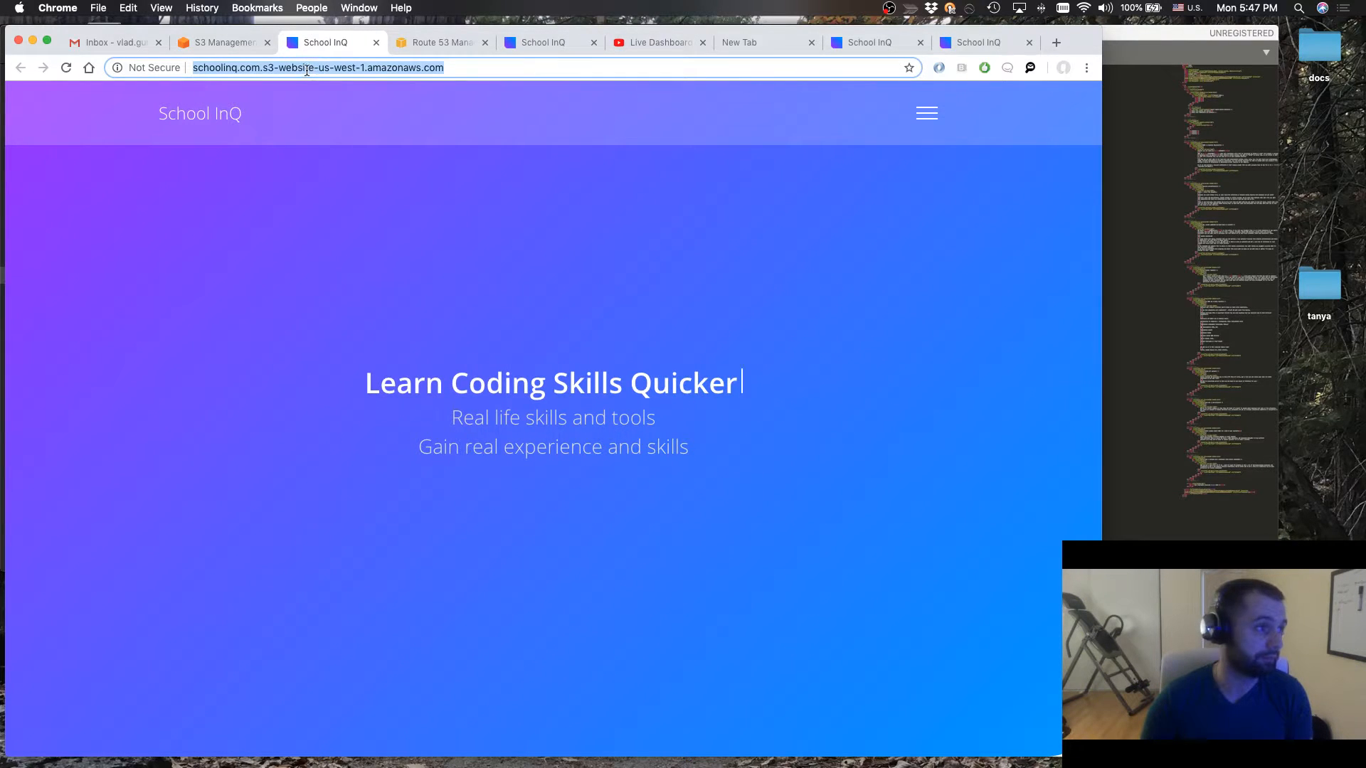
pyautogui.click(222, 67)
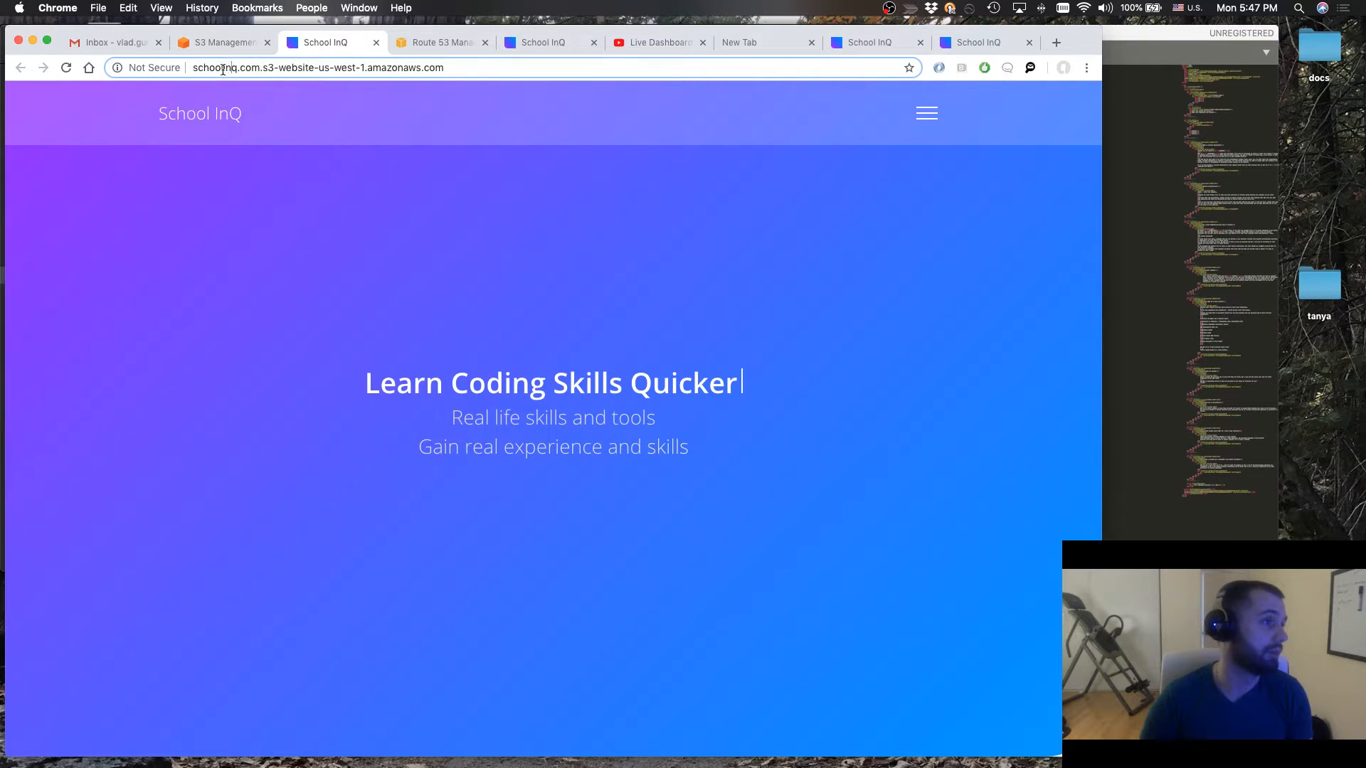
pyautogui.moveTo(263, 67); pyautogui.dragTo(165, 60)
pyautogui.click(265, 68)
pyautogui.moveTo(439, 68); pyautogui.dragTo(172, 69)
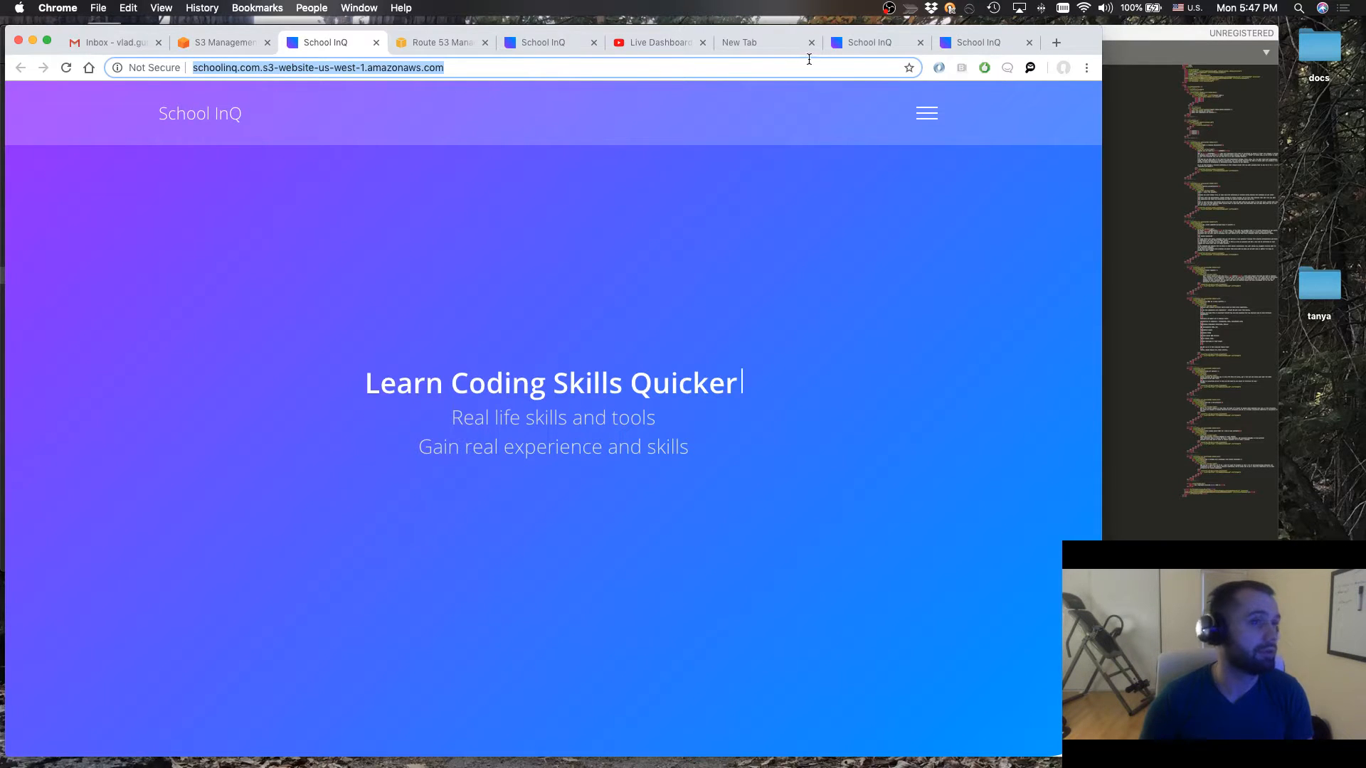
# Compare the endpoint page with the live schoolinq.com page, and close the schoolinq.com and localhost:8000 tabs
pyautogui.click(866, 46)
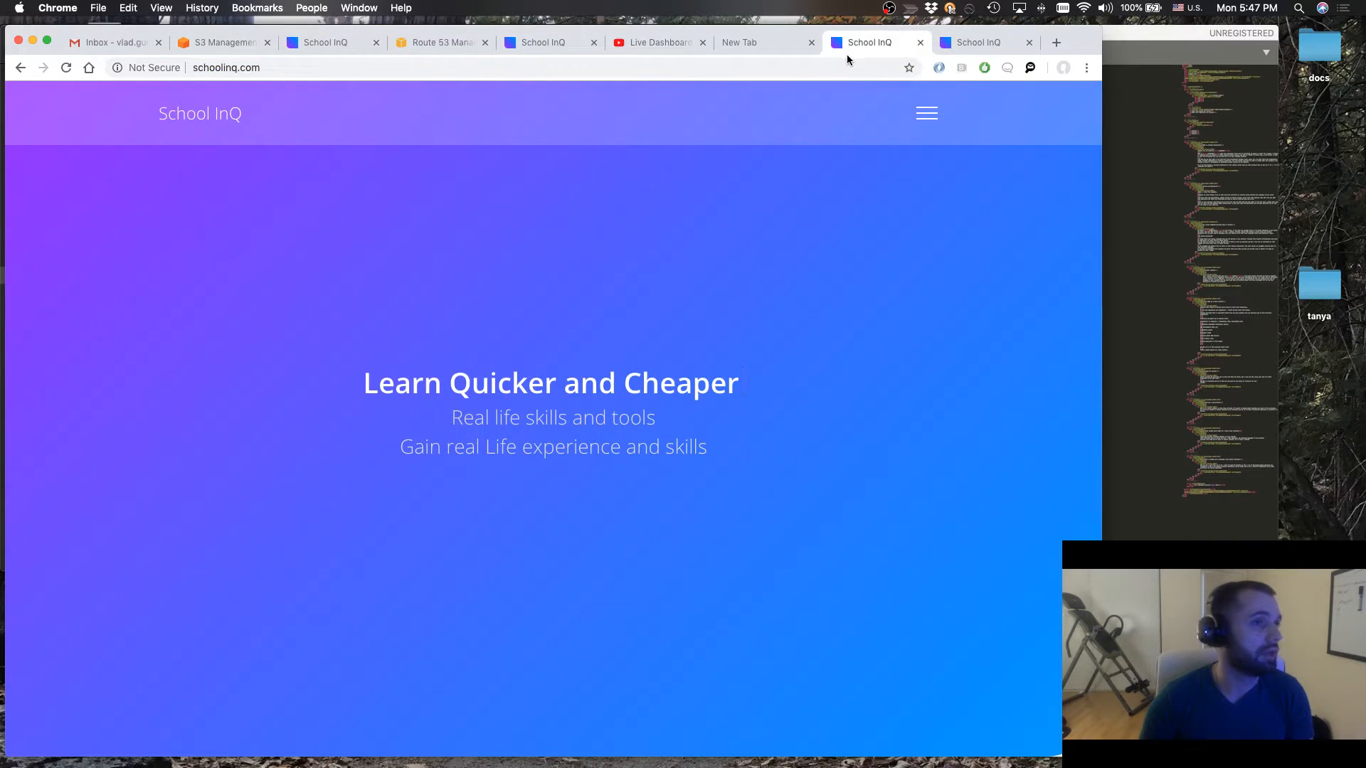
pyautogui.click(318, 48)
pyautogui.hotkey('ctrl', 'shift', 'Tab')
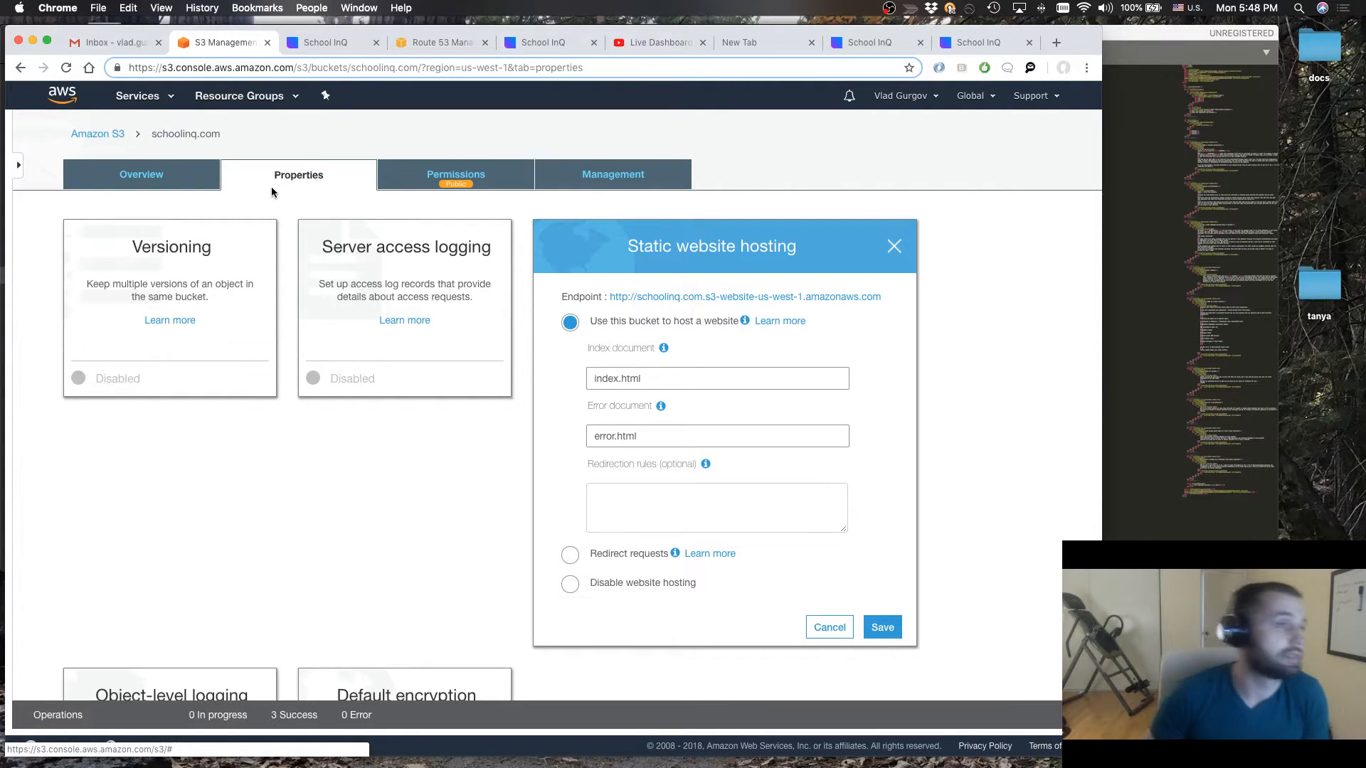
pyautogui.click(325, 42)
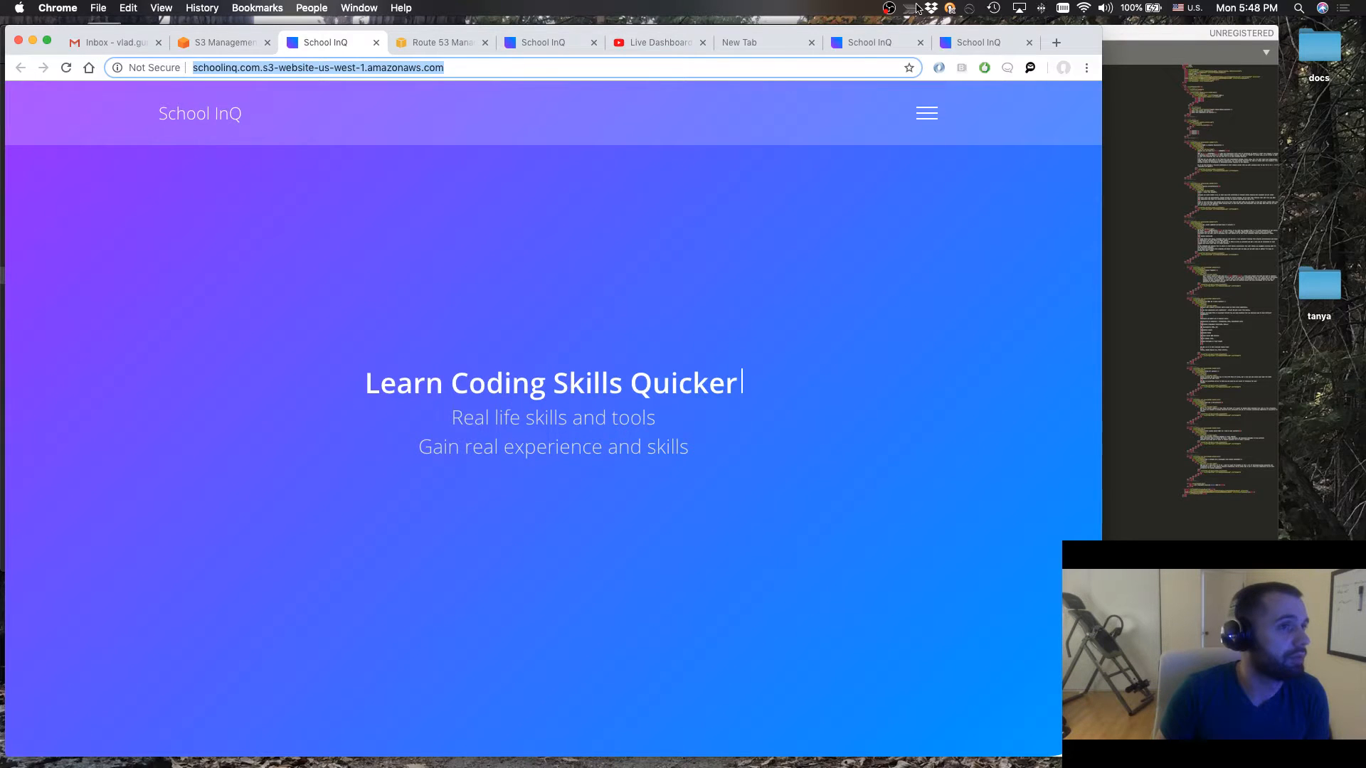
pyautogui.click(864, 49)
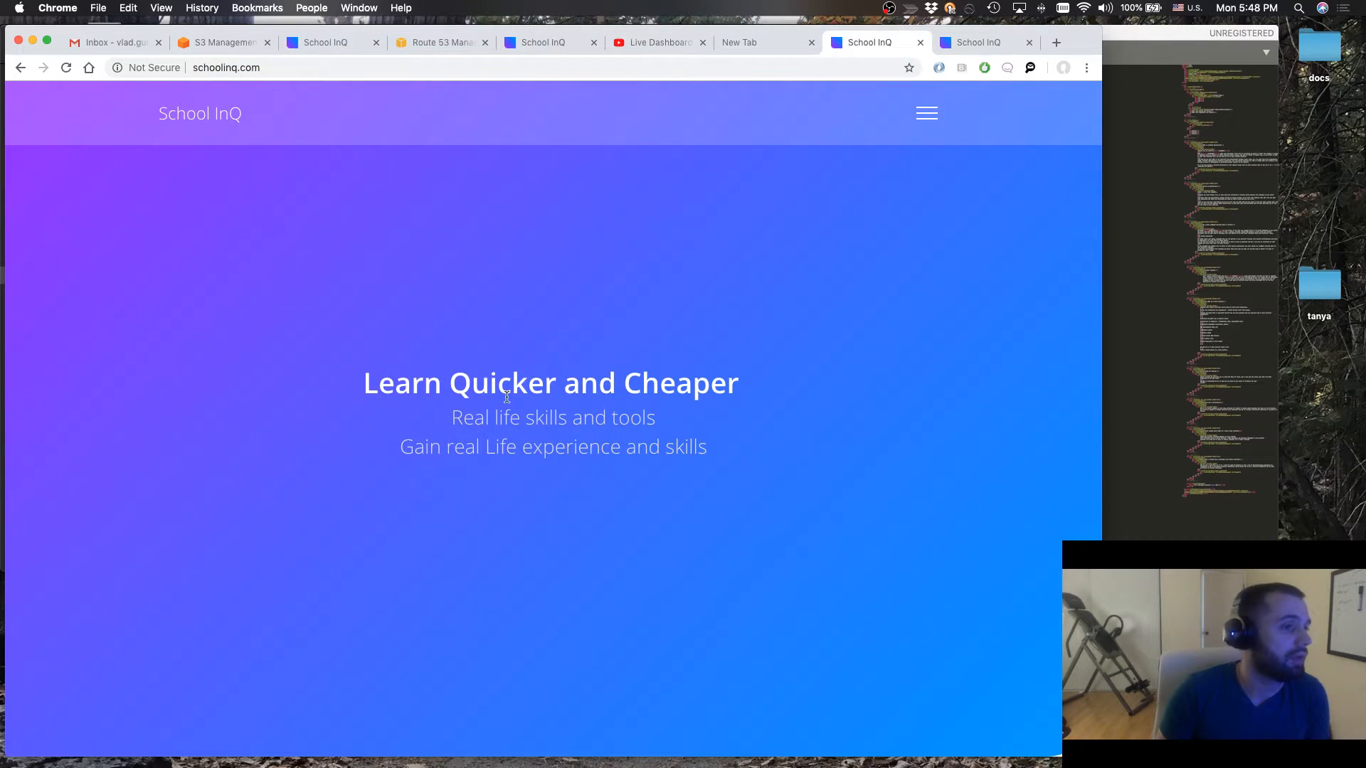
pyautogui.click(921, 45)
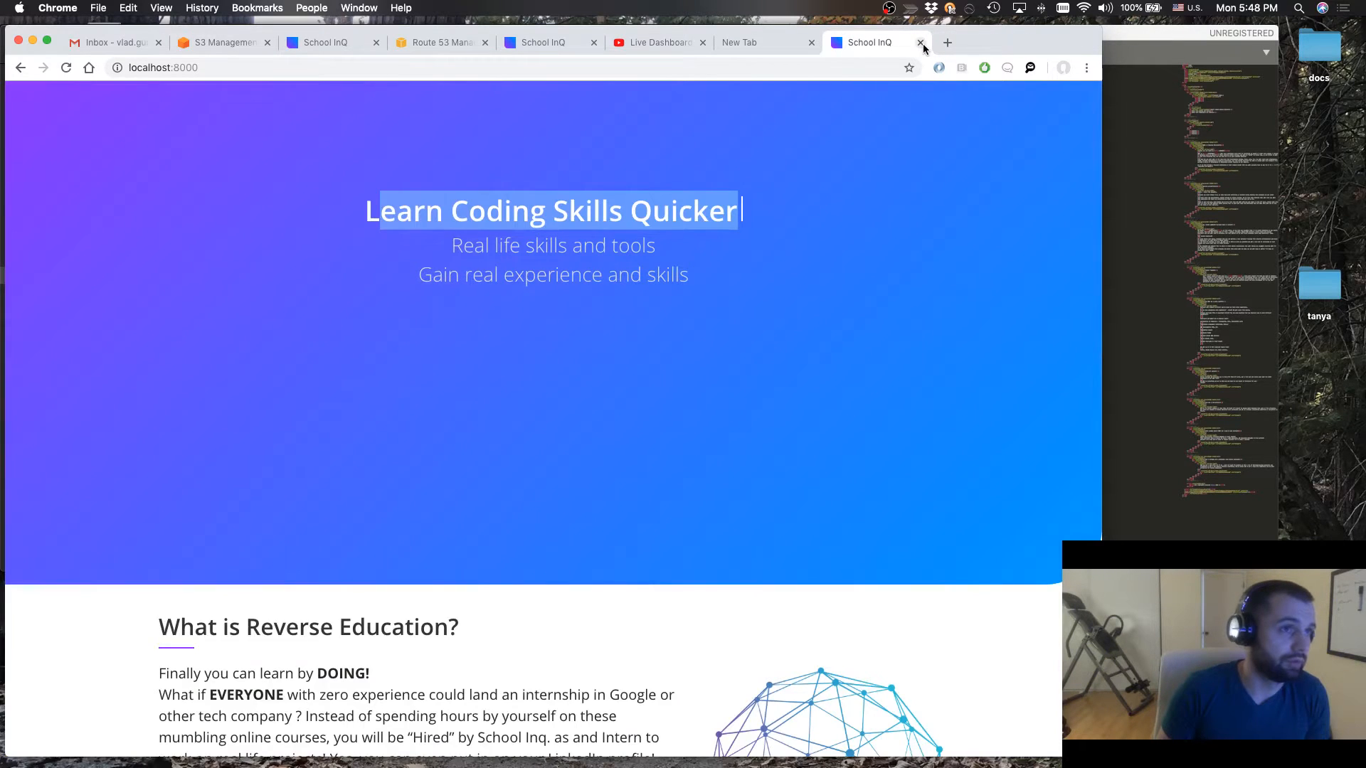
pyautogui.click(921, 44)
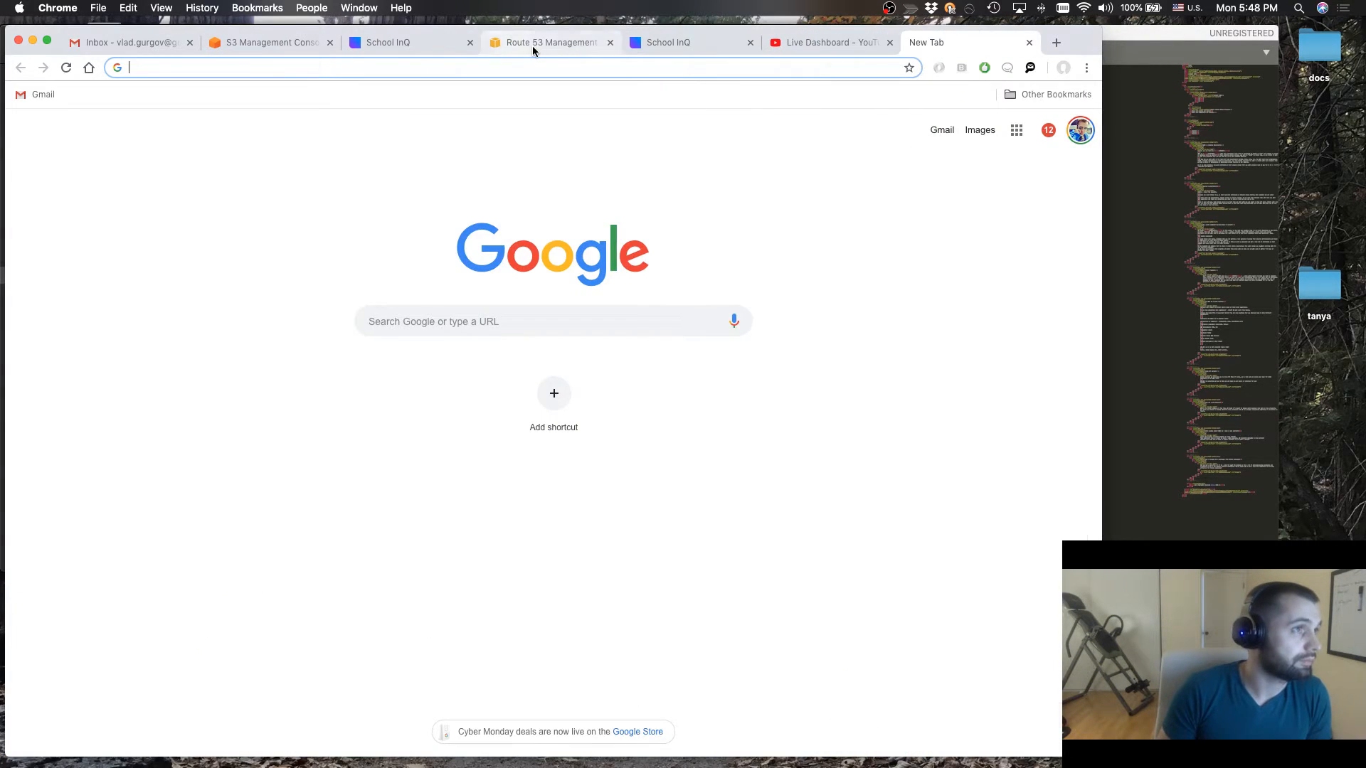
# In the Route 53 tab, reselect the S3 website endpoint schoolinq.com (s3-website-us-west-1) as the alias target of the schoolinq.com A record
pyautogui.click(532, 46)
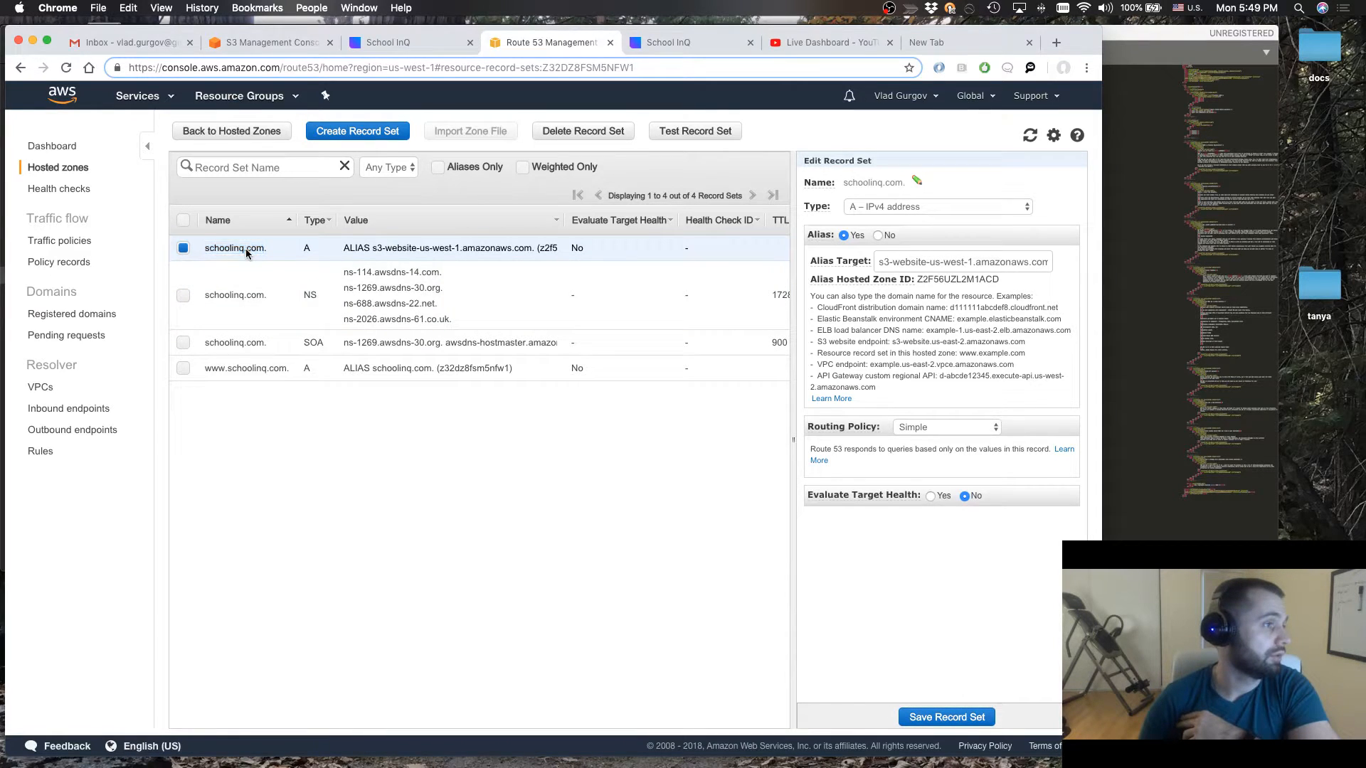
pyautogui.doubleClick(254, 249)
pyautogui.click(314, 251)
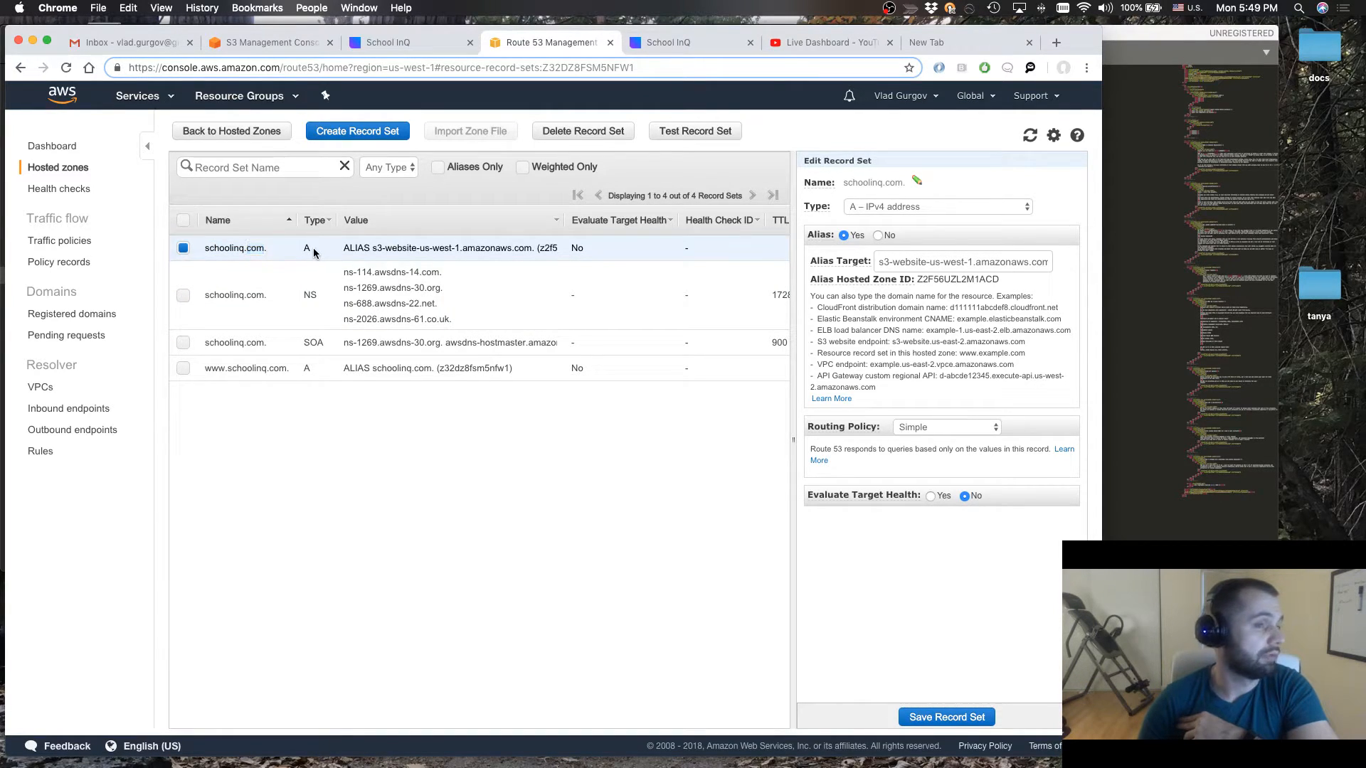
pyautogui.click(894, 263)
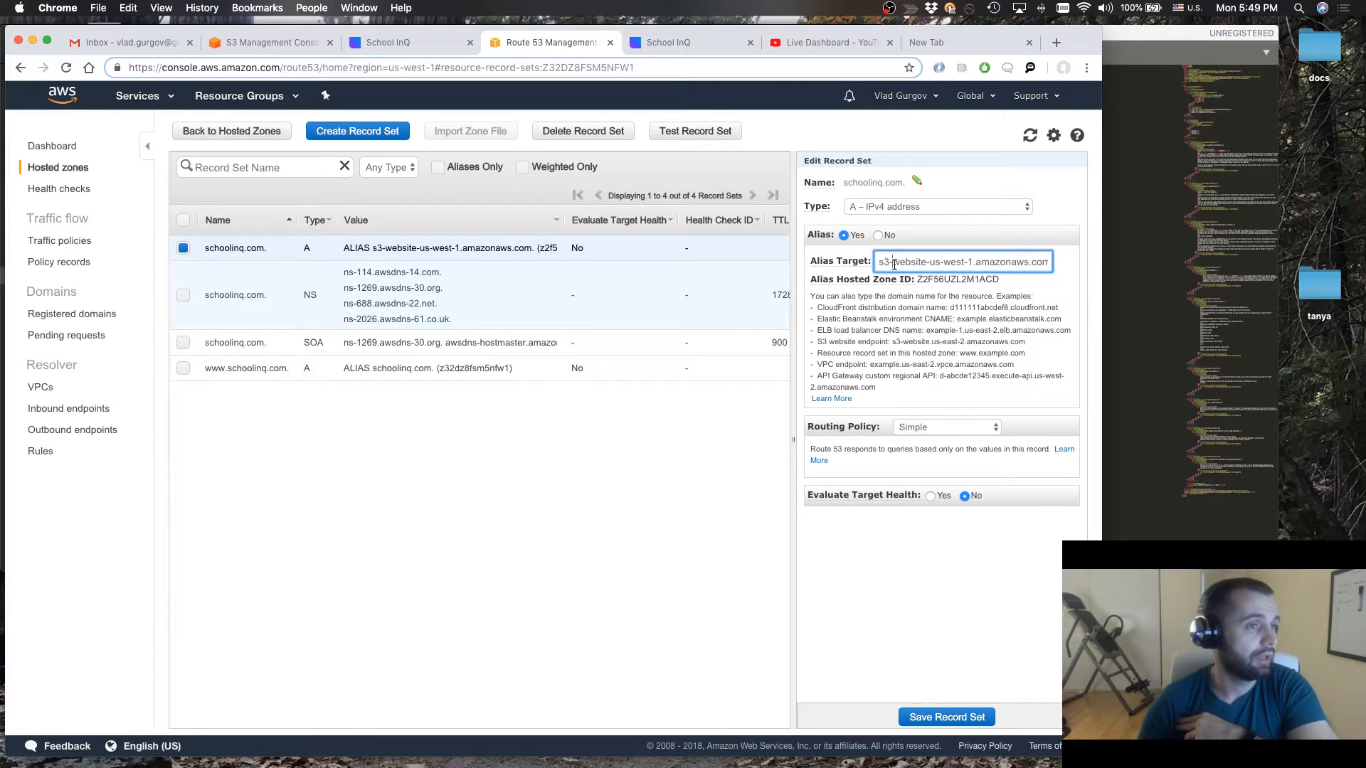
pyautogui.tripleClick(894, 264)
pyautogui.press('BackSpace')
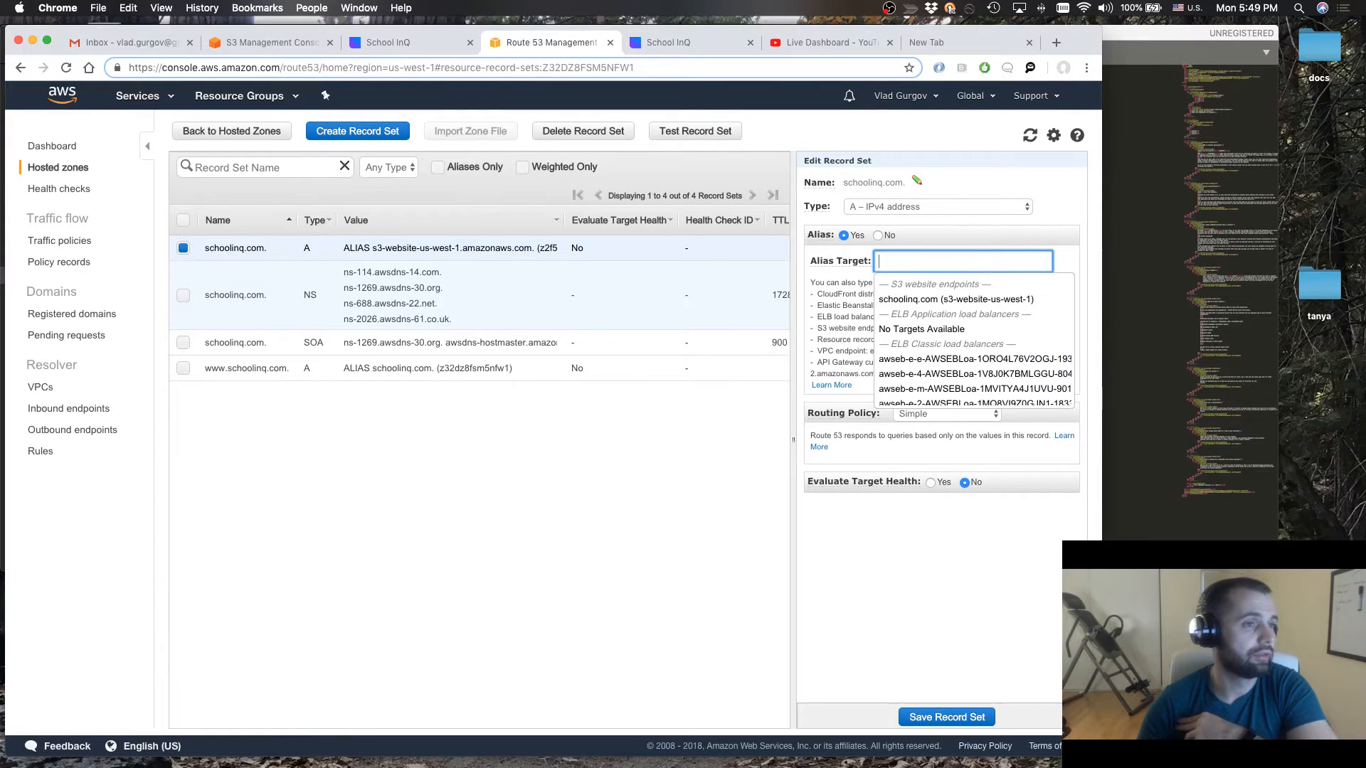
pyautogui.click(907, 300)
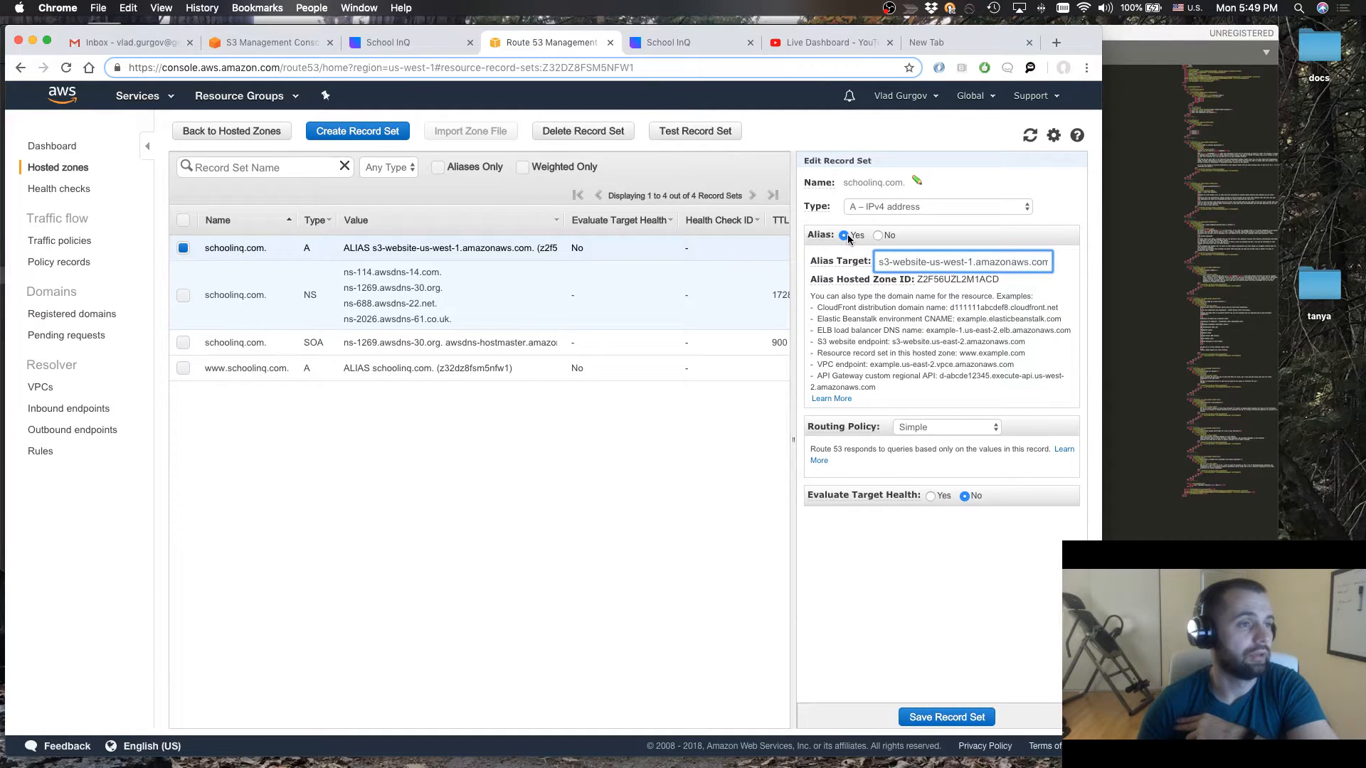
# Keep Alias on Yes, clear the schoolinq.com A record's alias target and choose the schoolinq.com S3 website endpoint again
pyautogui.click(848, 240)
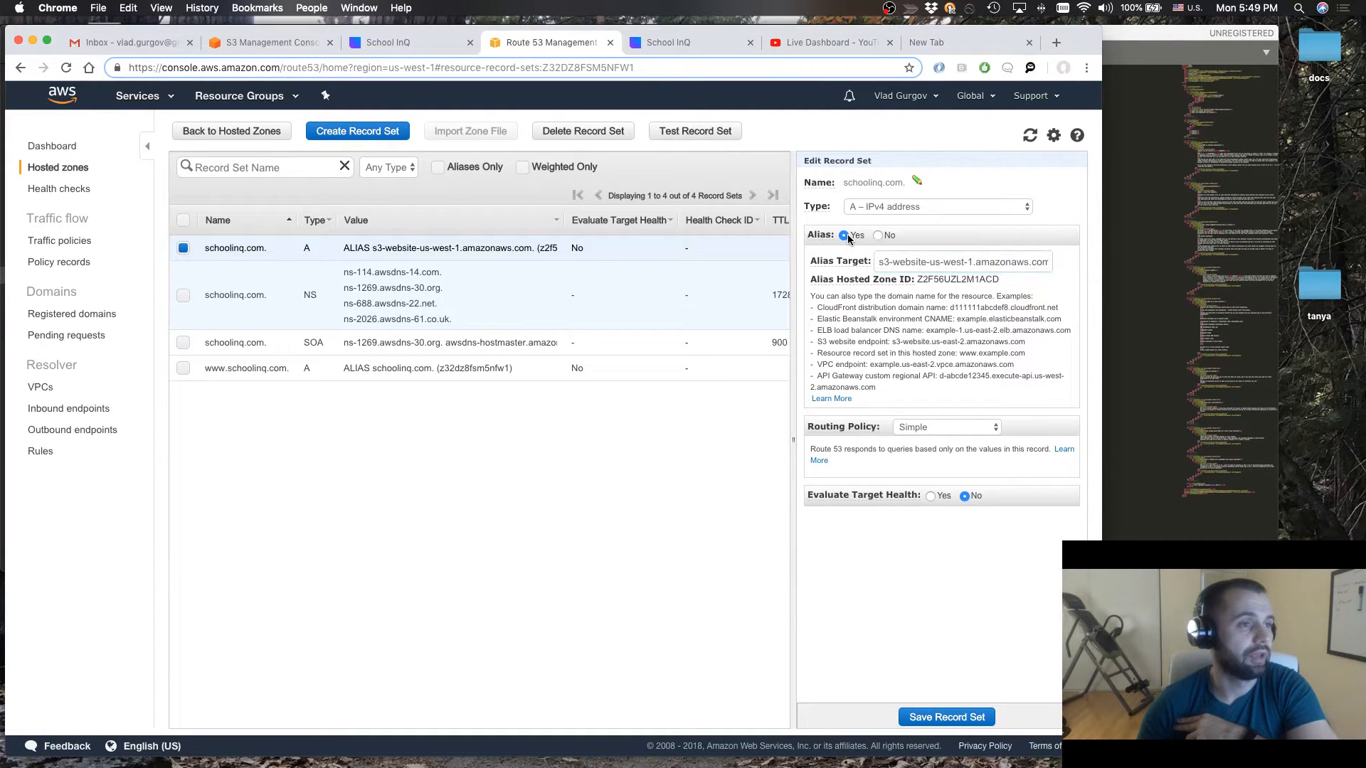
pyautogui.click(934, 263)
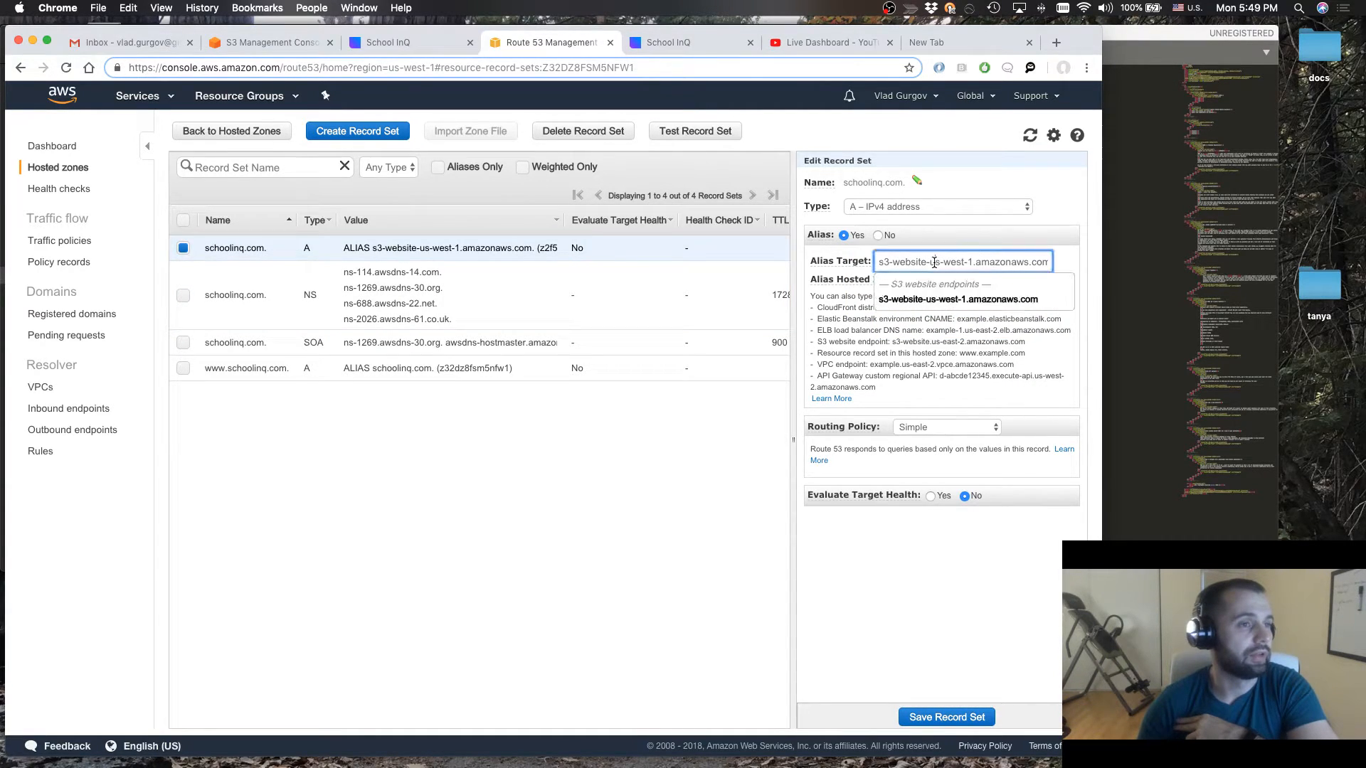
pyautogui.click(927, 299)
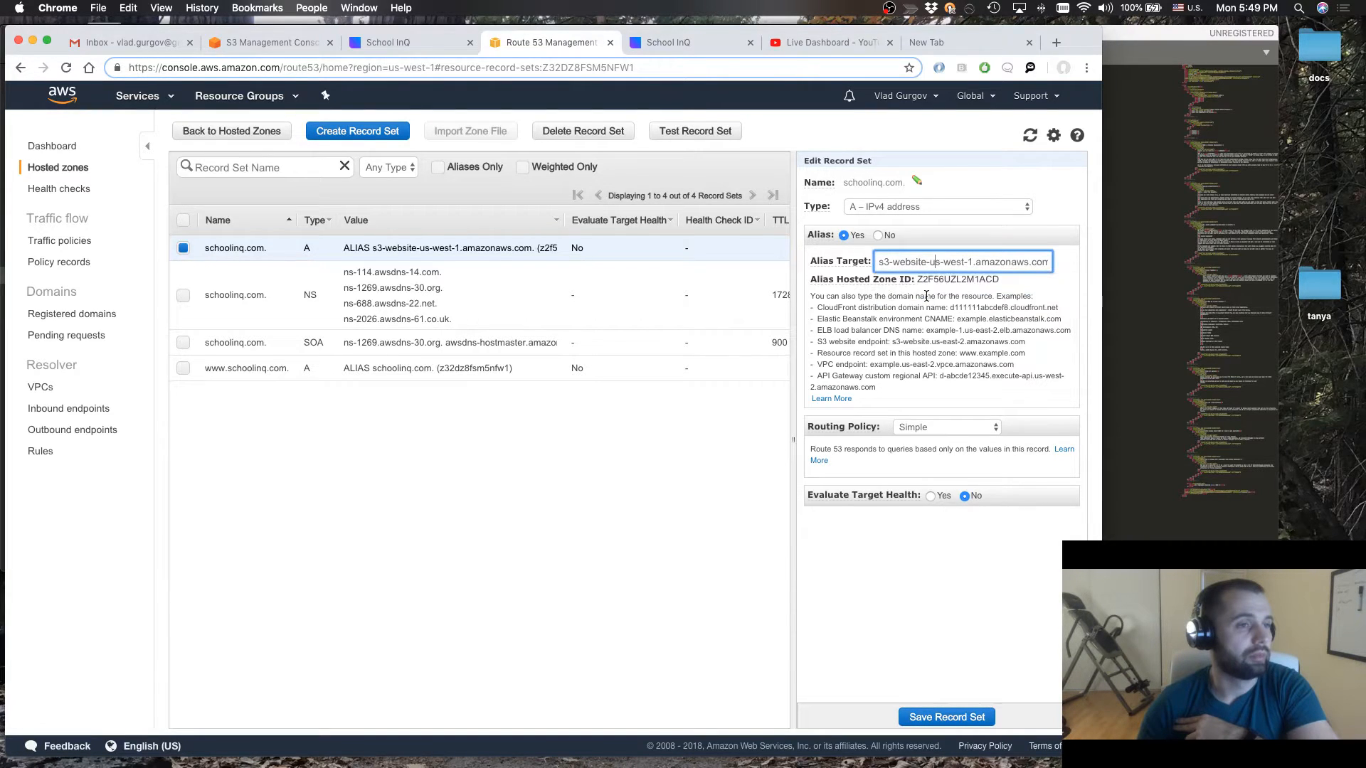
pyautogui.doubleClick(915, 263)
pyautogui.press('super+a')
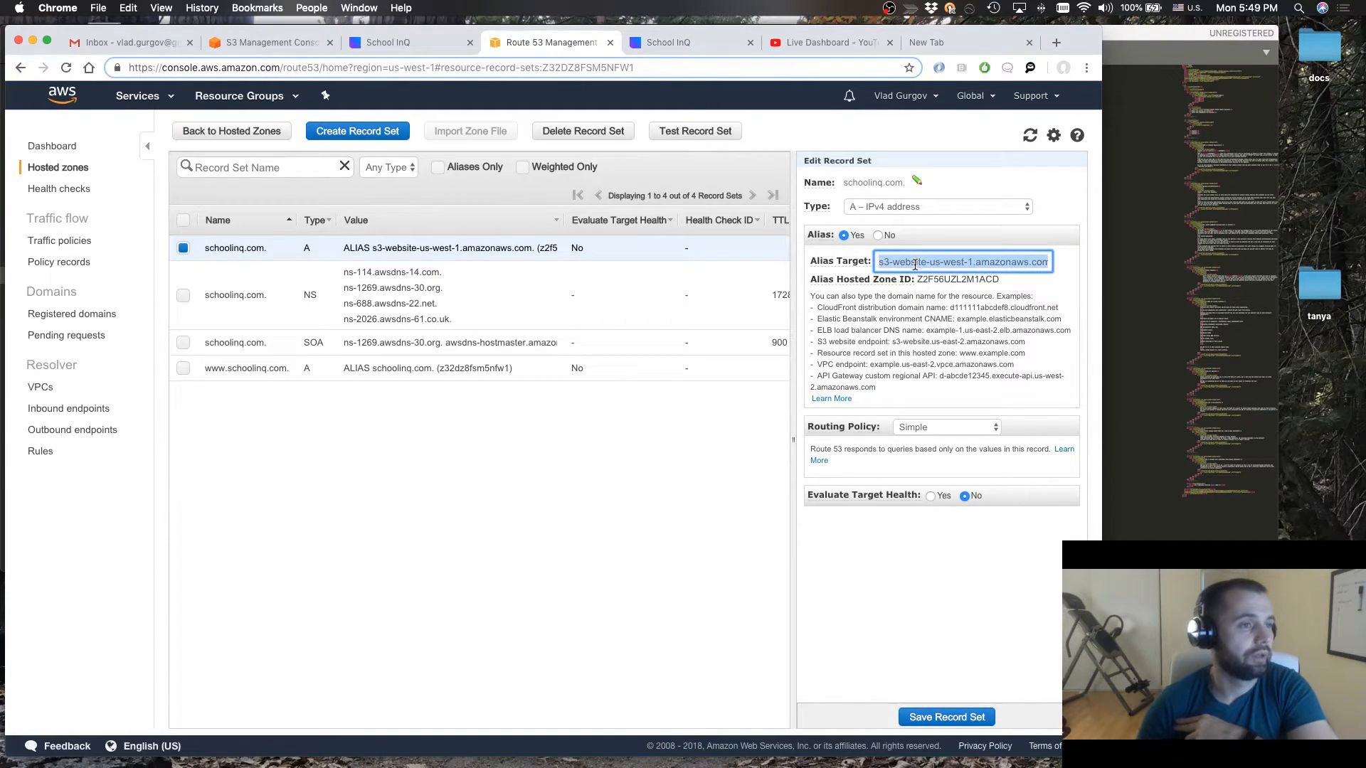
pyautogui.press('BackSpace')
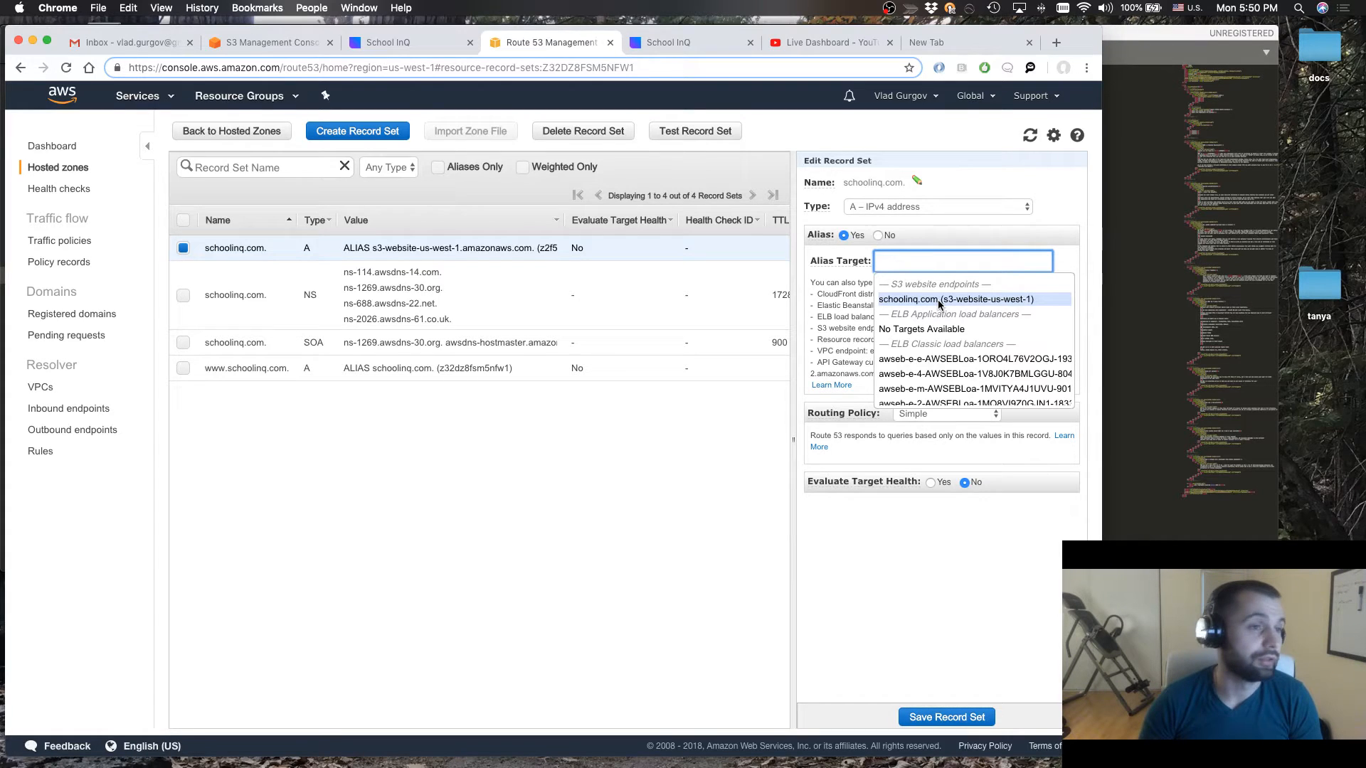
pyautogui.click(938, 301)
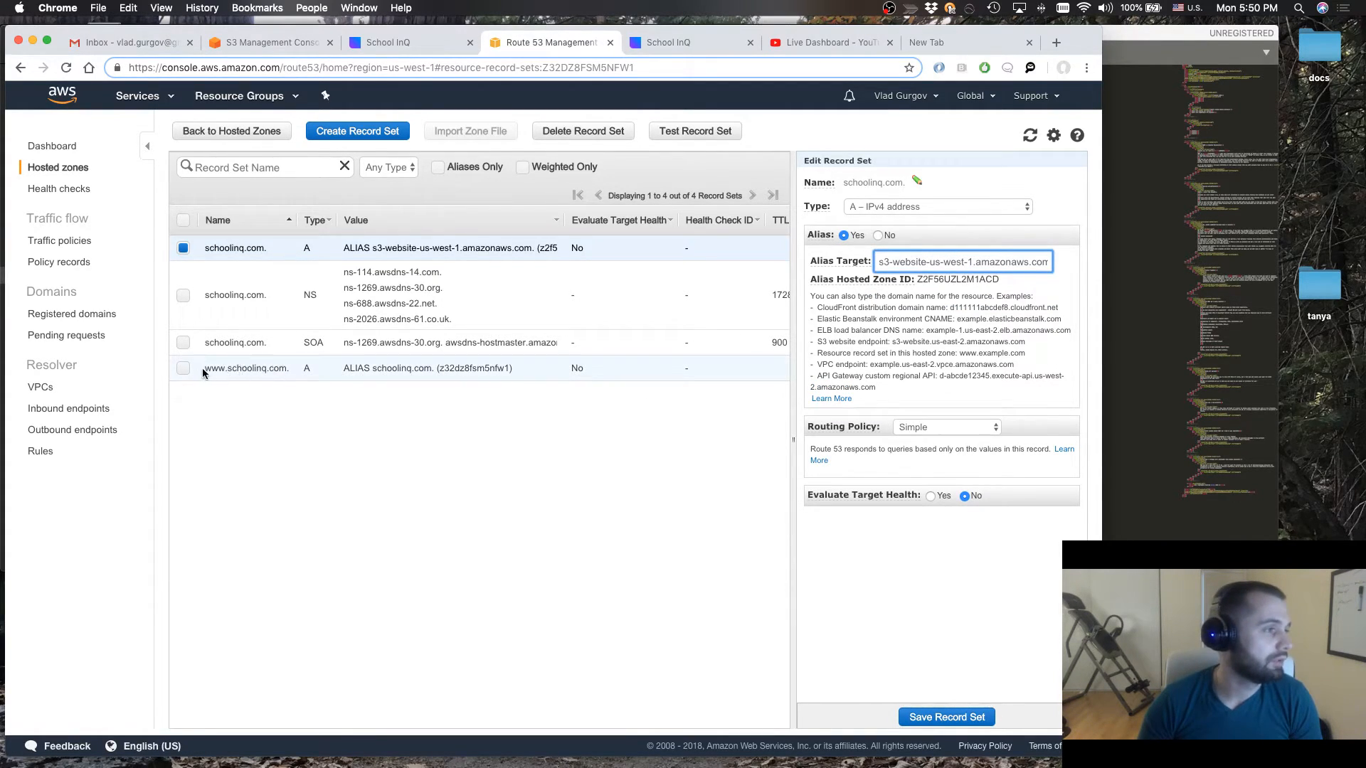
pyautogui.click(245, 371)
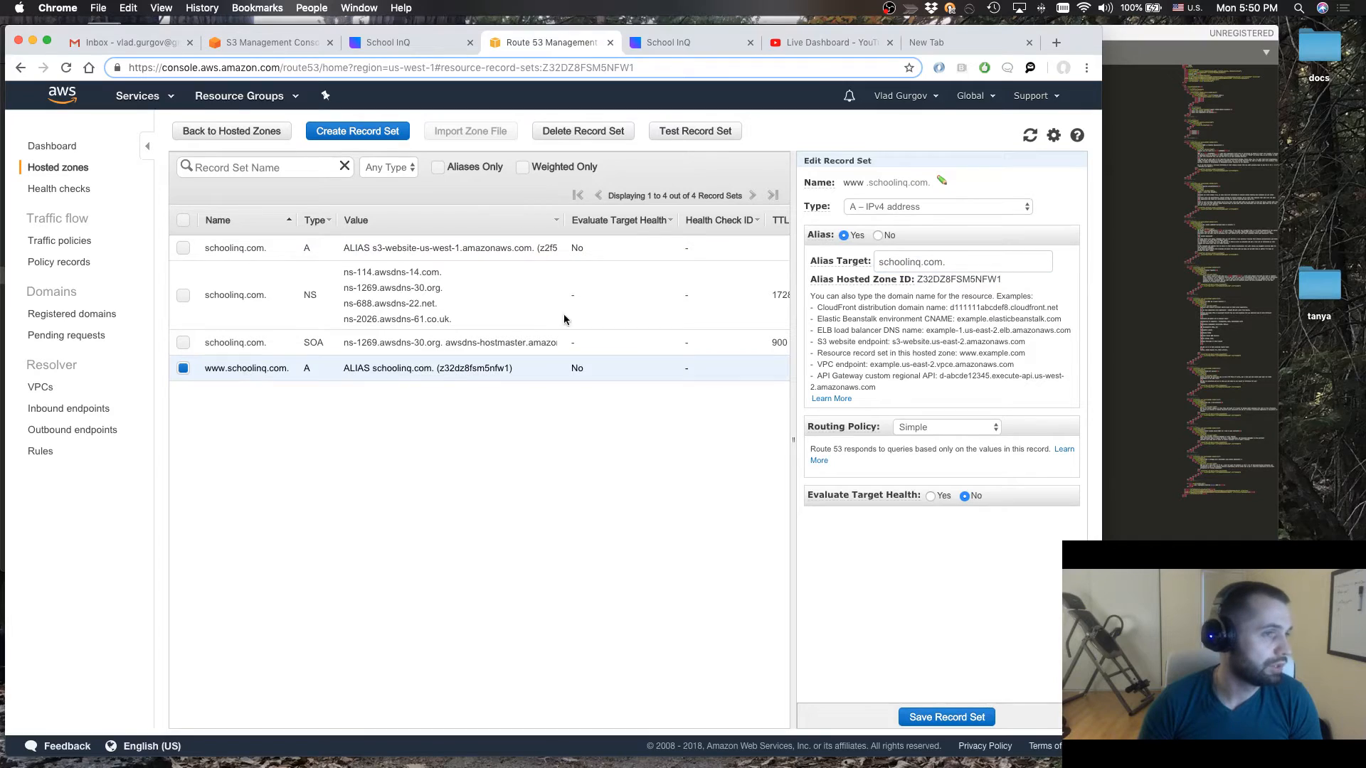
pyautogui.click(900, 262)
pyautogui.press('super+a')
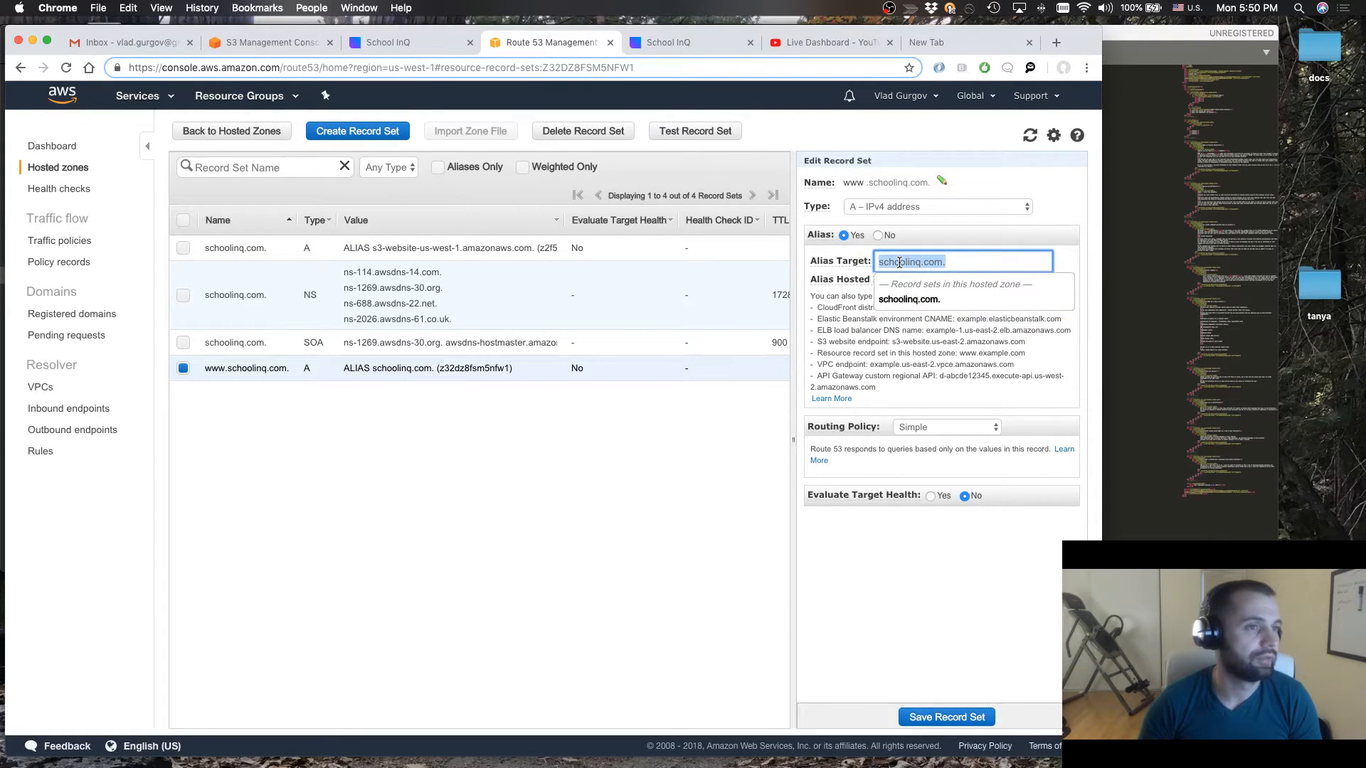
pyautogui.press('BackSpace')
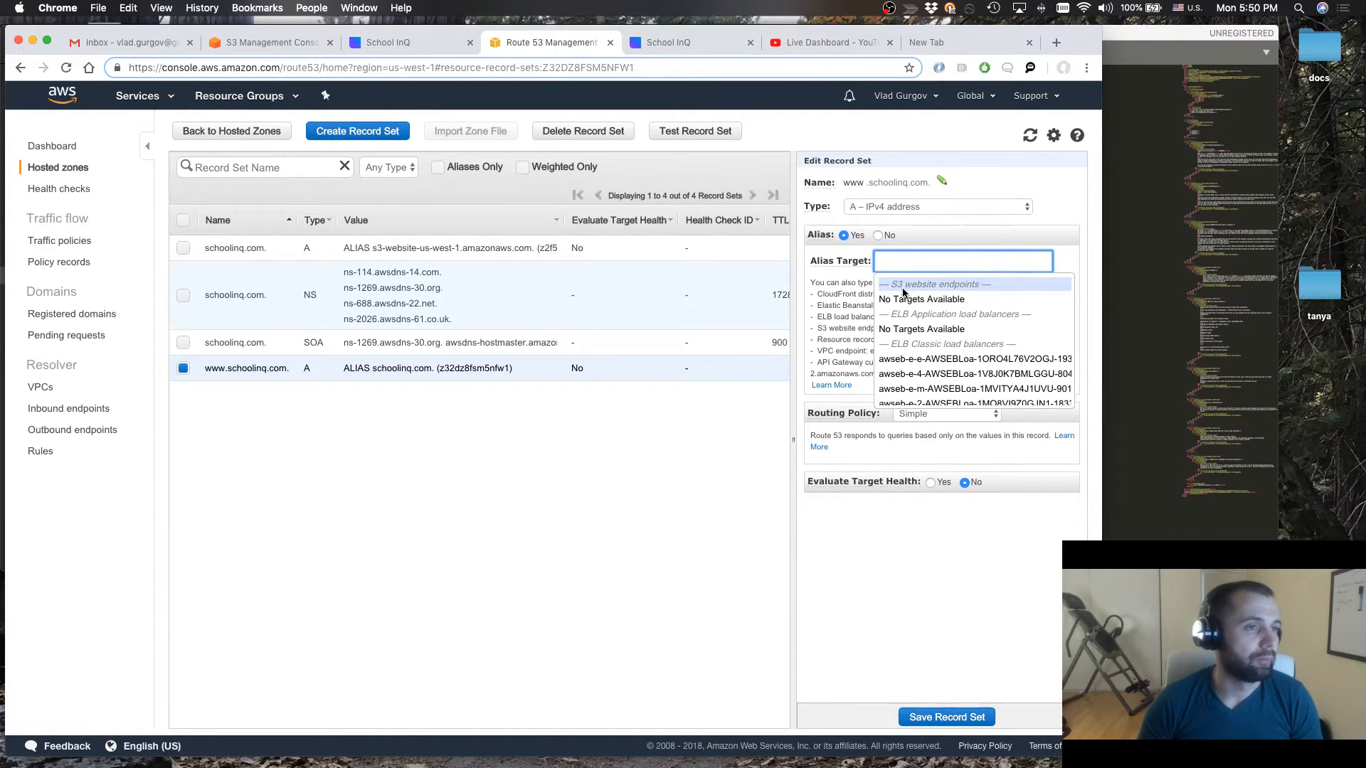
pyautogui.write('sch')
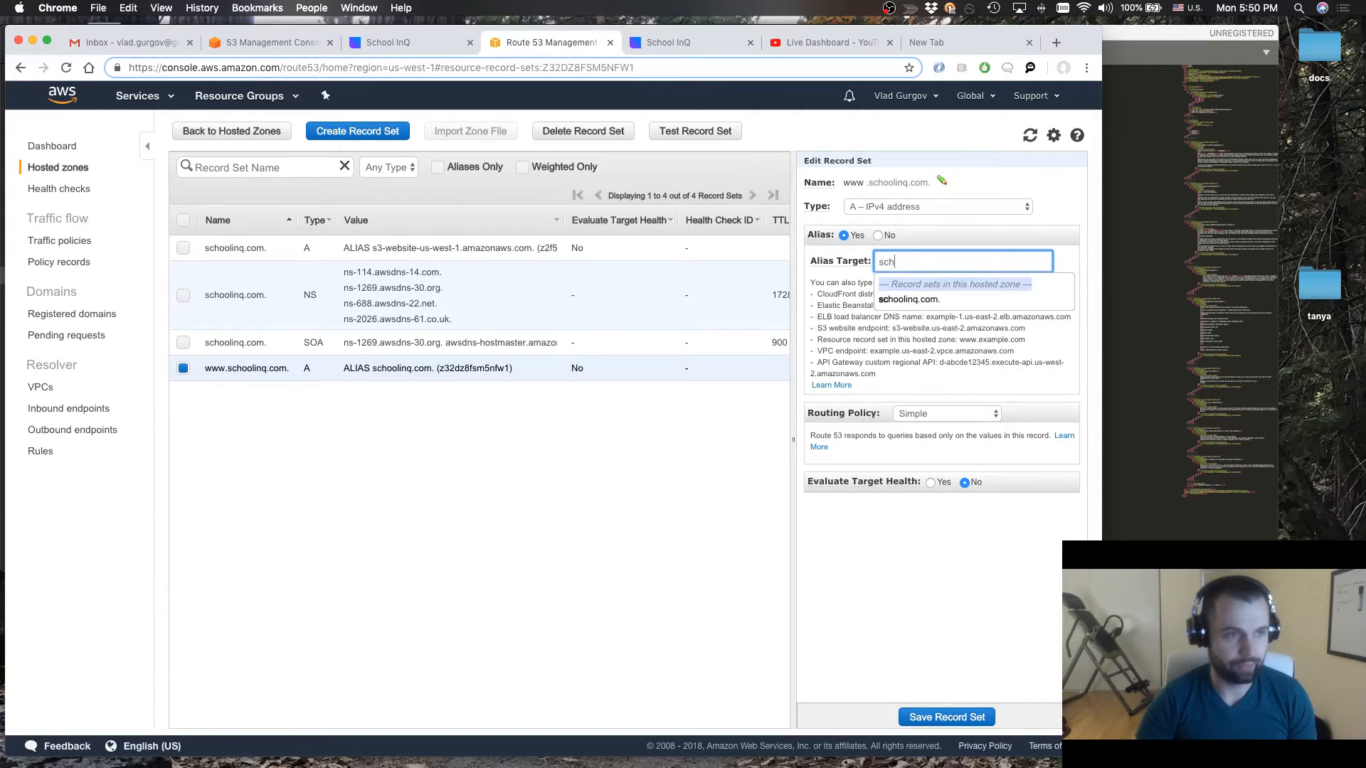
pyautogui.click(923, 305)
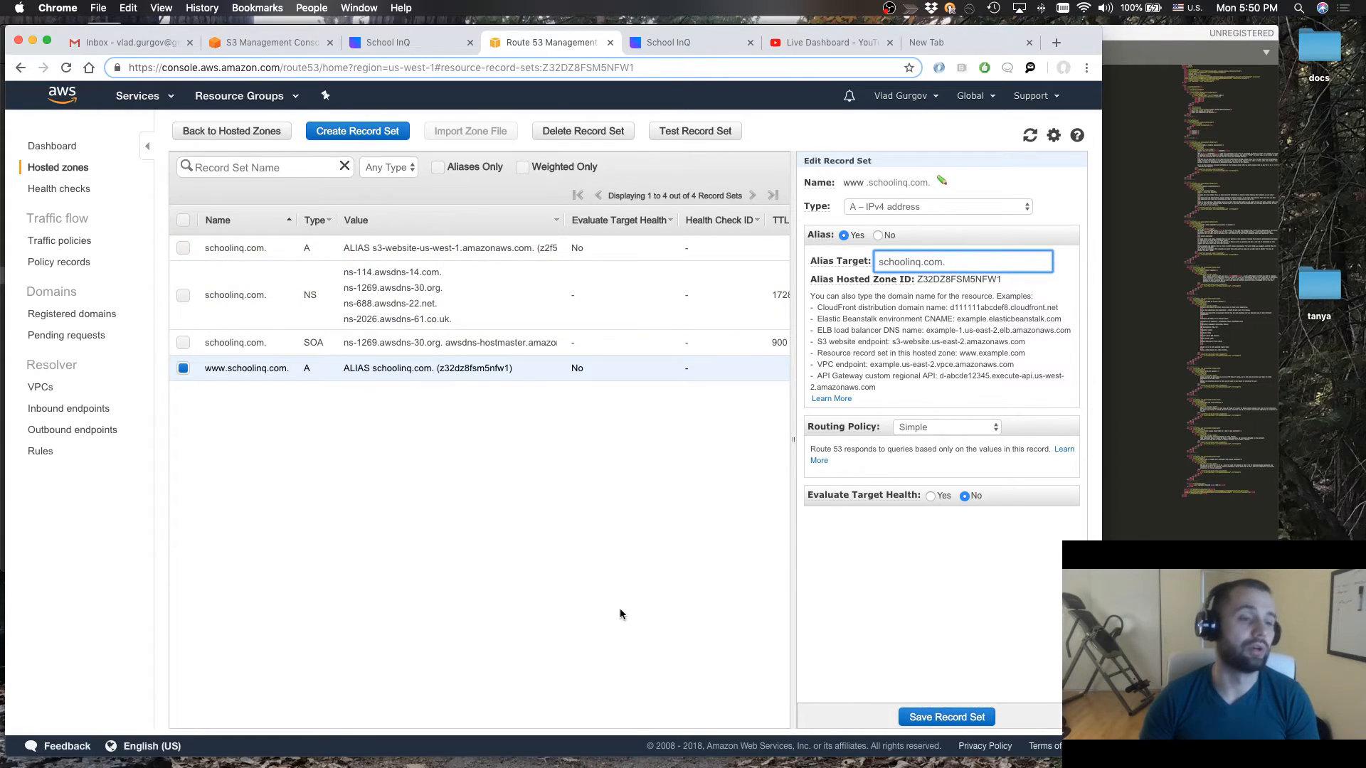
# In the first School InQ tab, shorten the S3 endpoint address to schoolinq.com and load it to check the live site
pyautogui.hscroll(1, 676, 617)
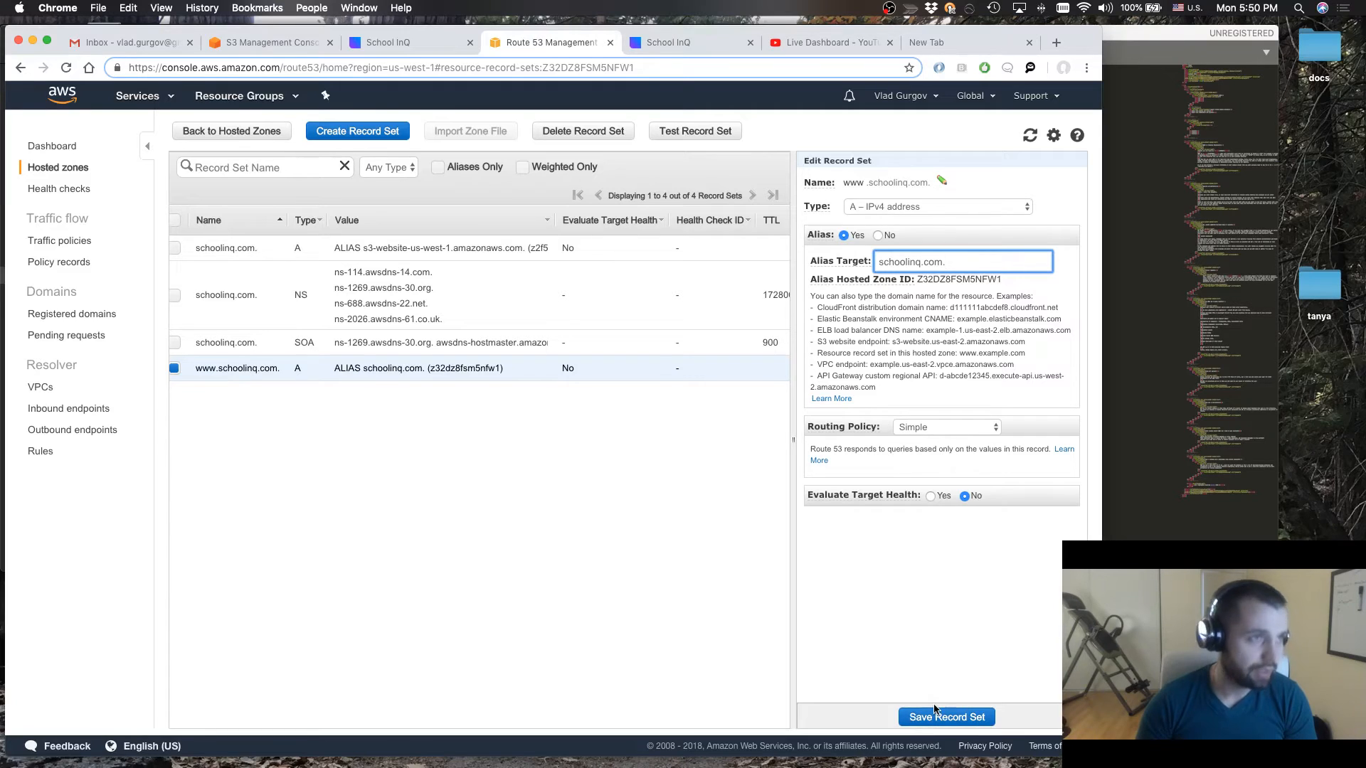
pyautogui.click(700, 43)
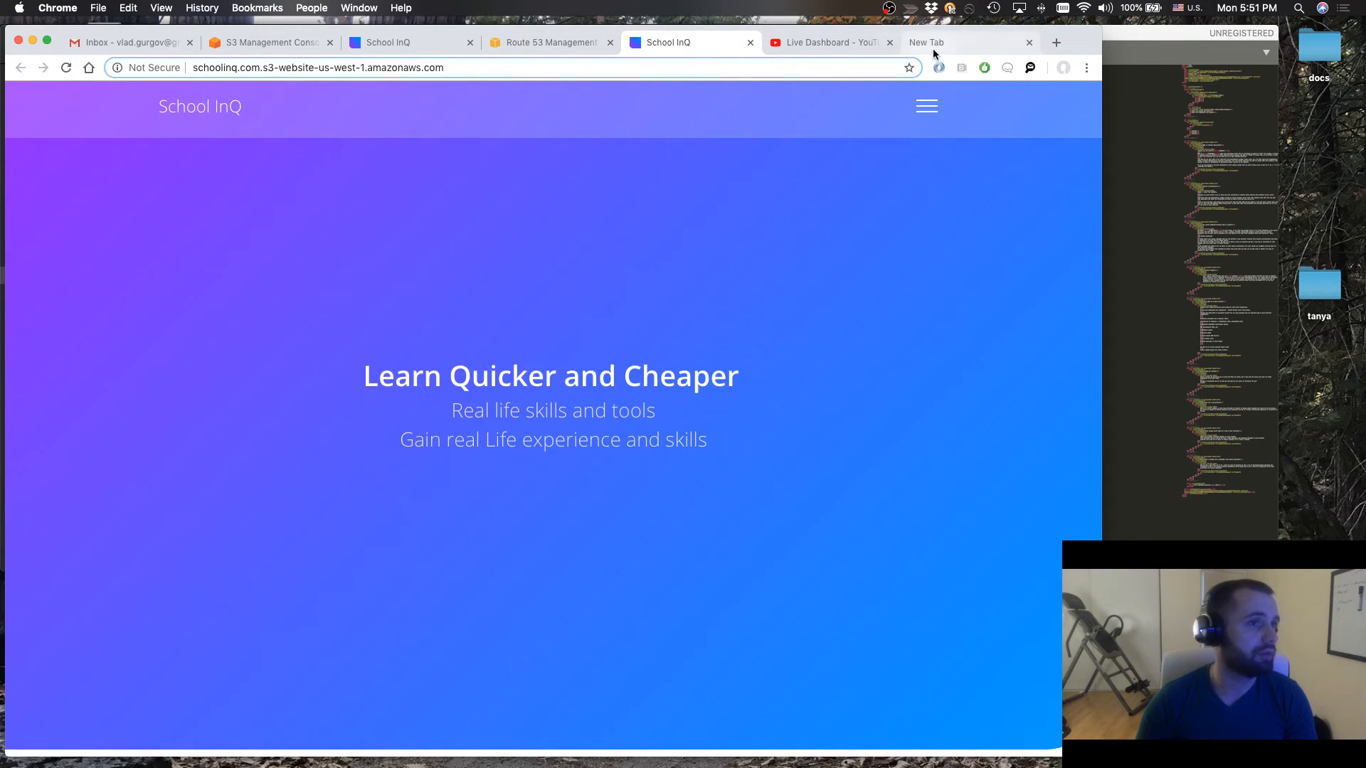
pyautogui.click(395, 49)
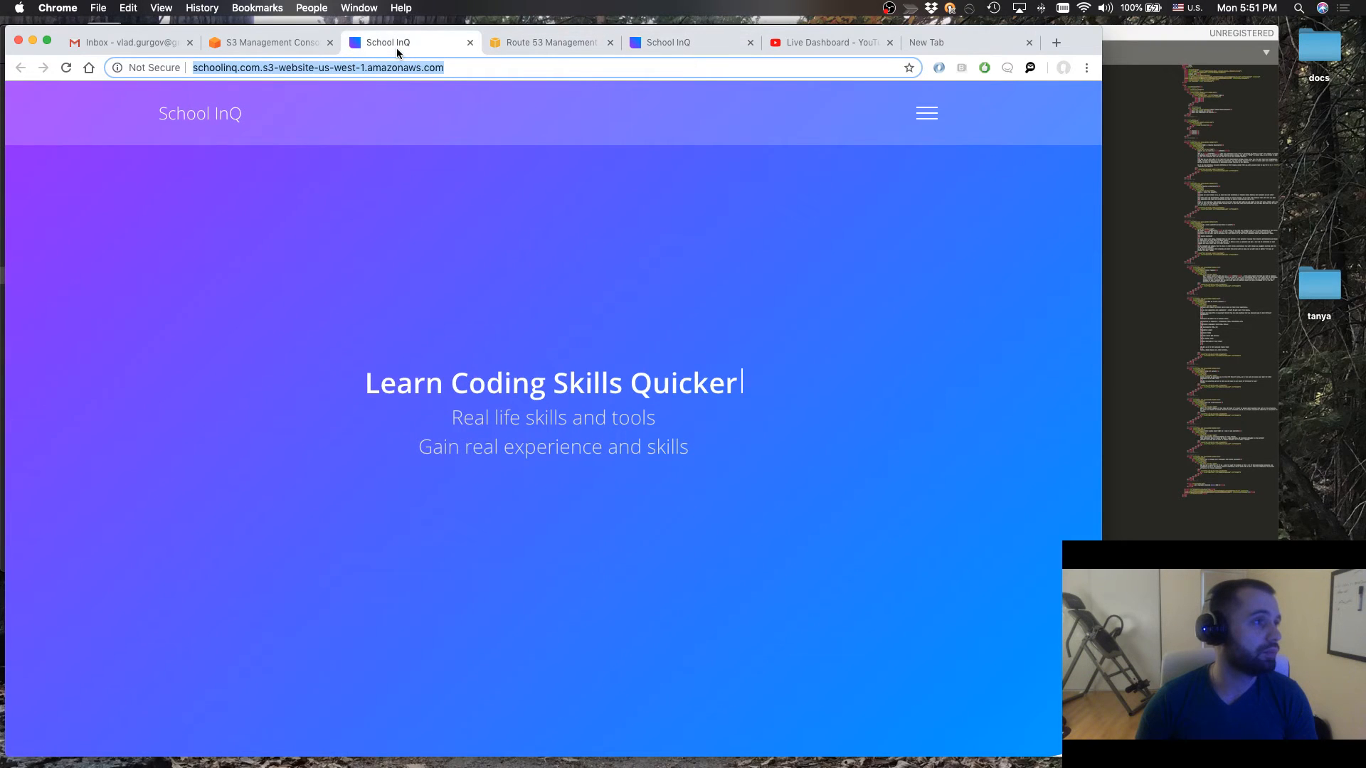
pyautogui.click(261, 67)
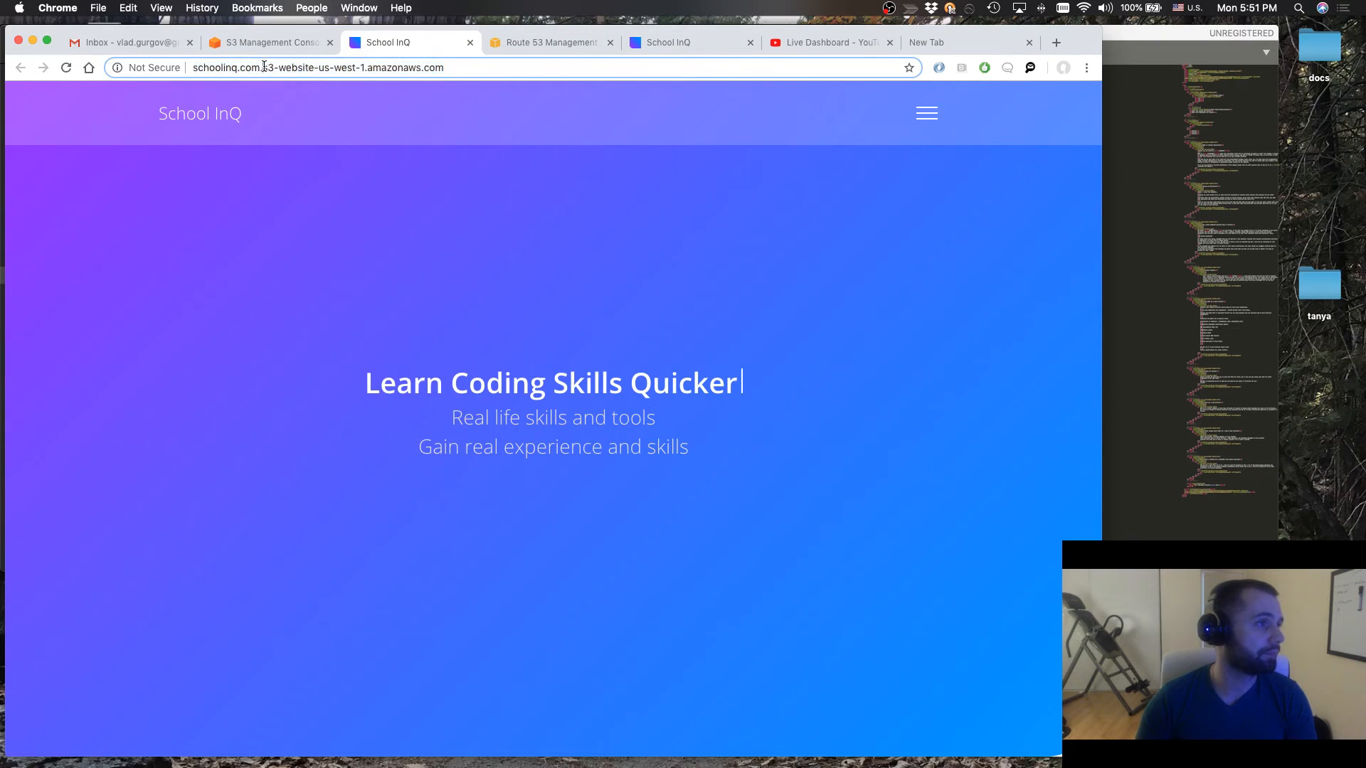
pyautogui.moveTo(261, 67); pyautogui.dragTo(574, 84)
pyautogui.press('BackSpace')
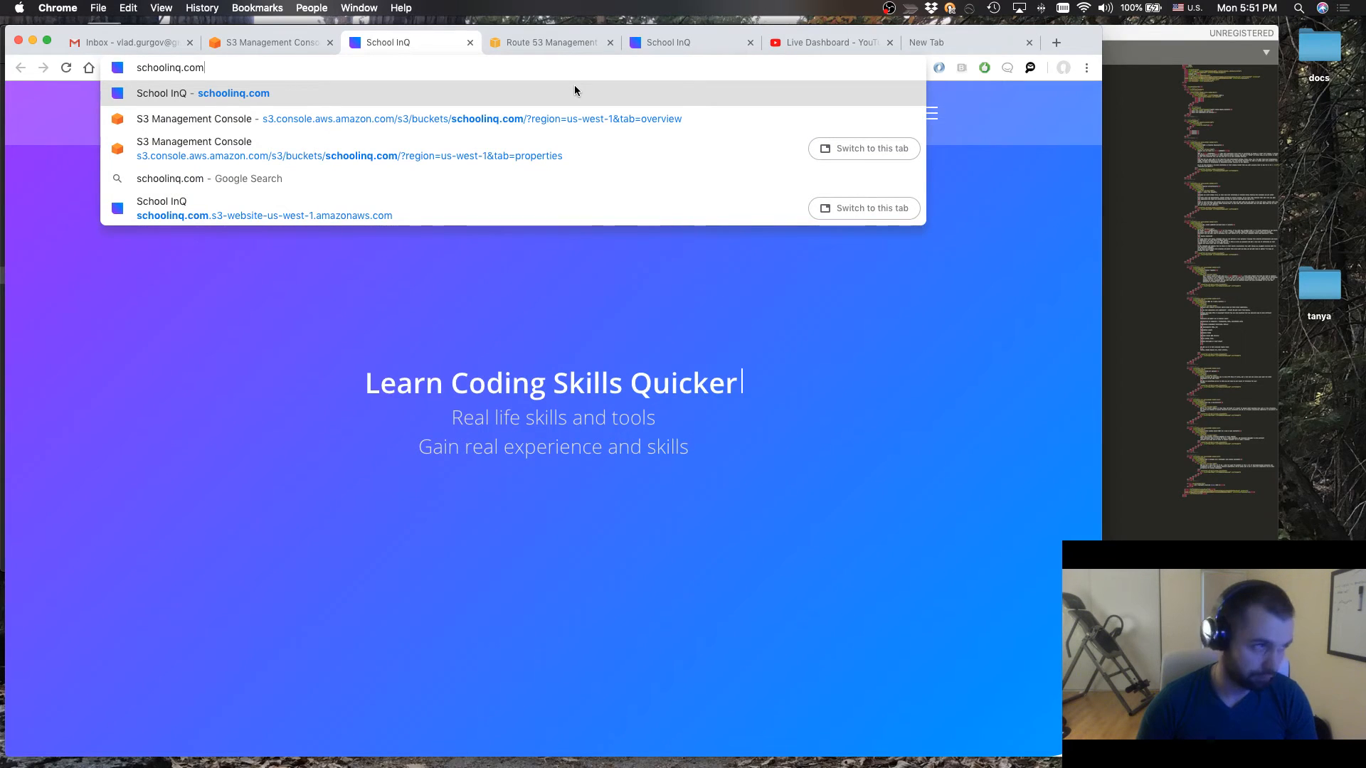
pyautogui.press('Return')
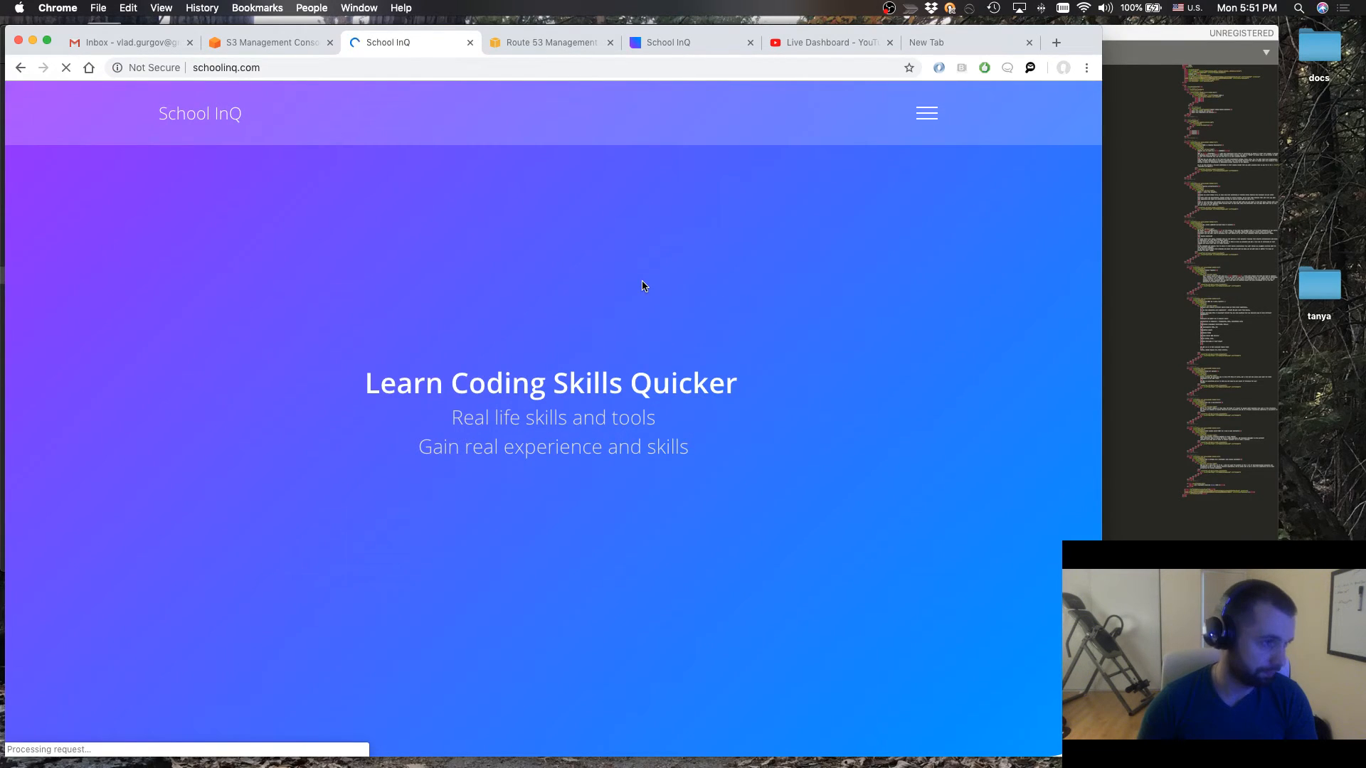